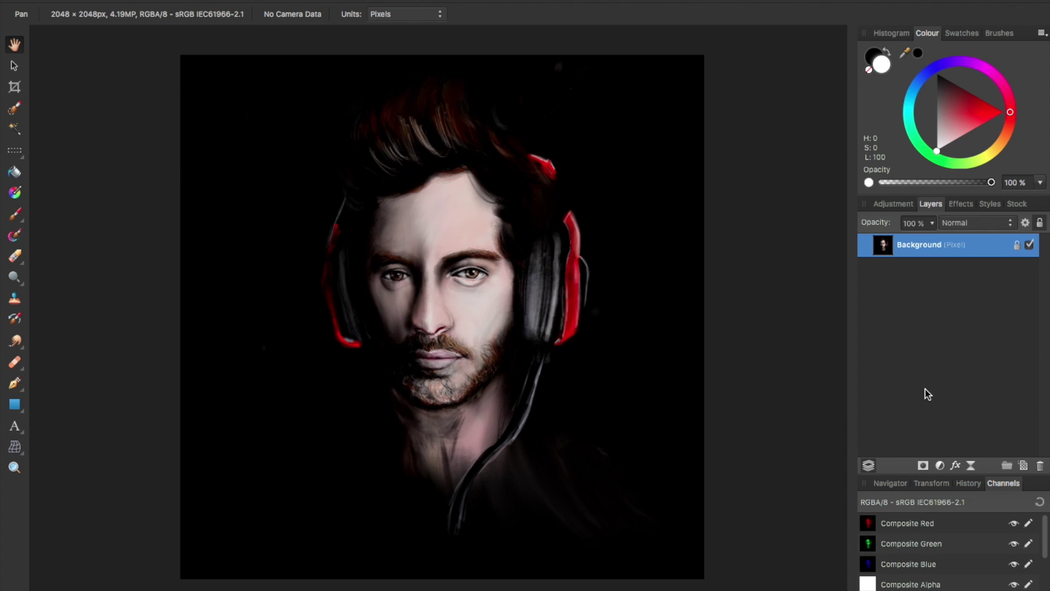
# Duplicate the Background layer repeatedly to build a stack of identical portrait copies
pyautogui.press('super+j')
pyautogui.press('super+j')
pyautogui.press('super+j')
pyautogui.press('super+j')
pyautogui.press('super+j')
pyautogui.press('super+j')
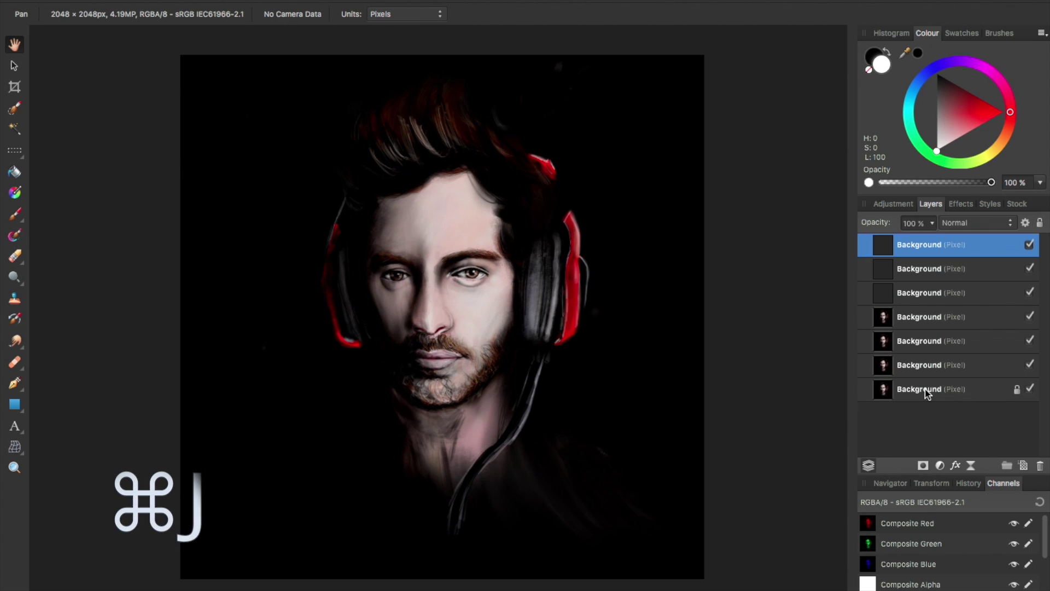
pyautogui.press('super+j')
pyautogui.press('super+j')
pyautogui.press('super+j')
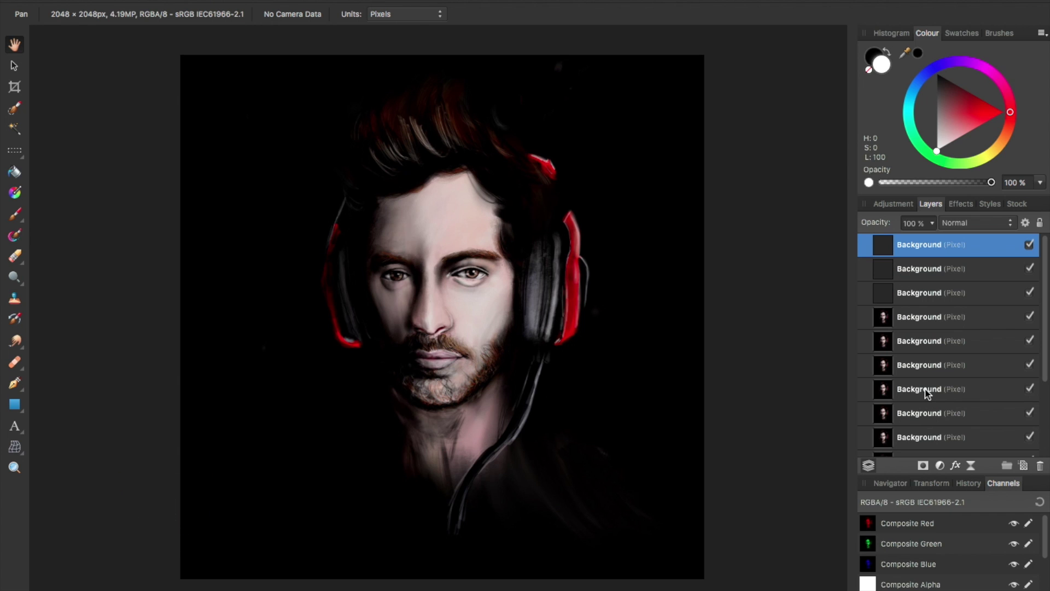
pyautogui.scroll(-4, 928, 399)
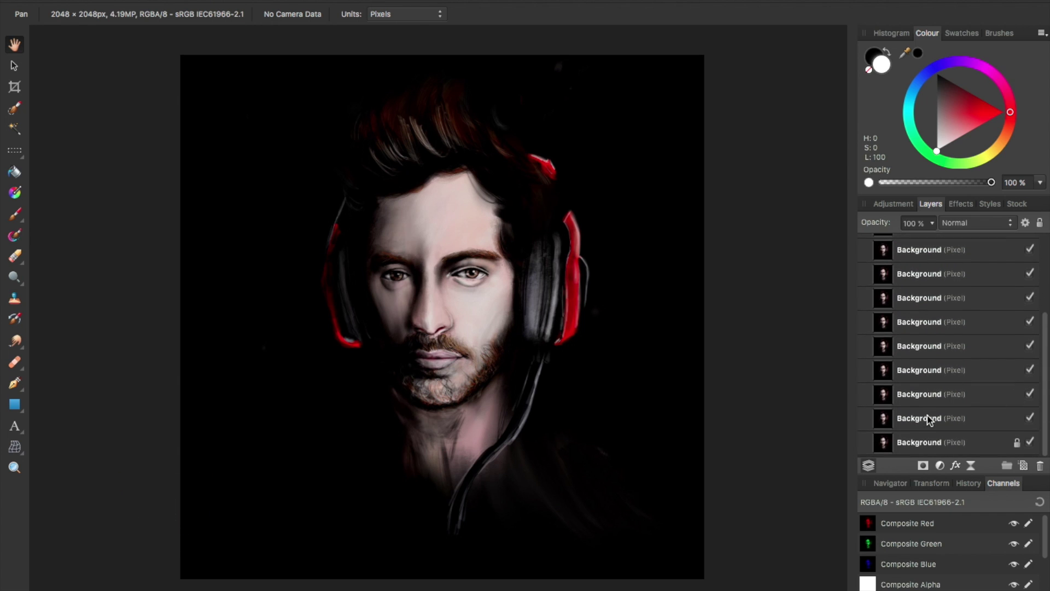
pyautogui.press('super+j')
pyautogui.press('super+j')
pyautogui.press('super+j')
pyautogui.press('super+j')
pyautogui.press('super+j')
pyautogui.press('super+j')
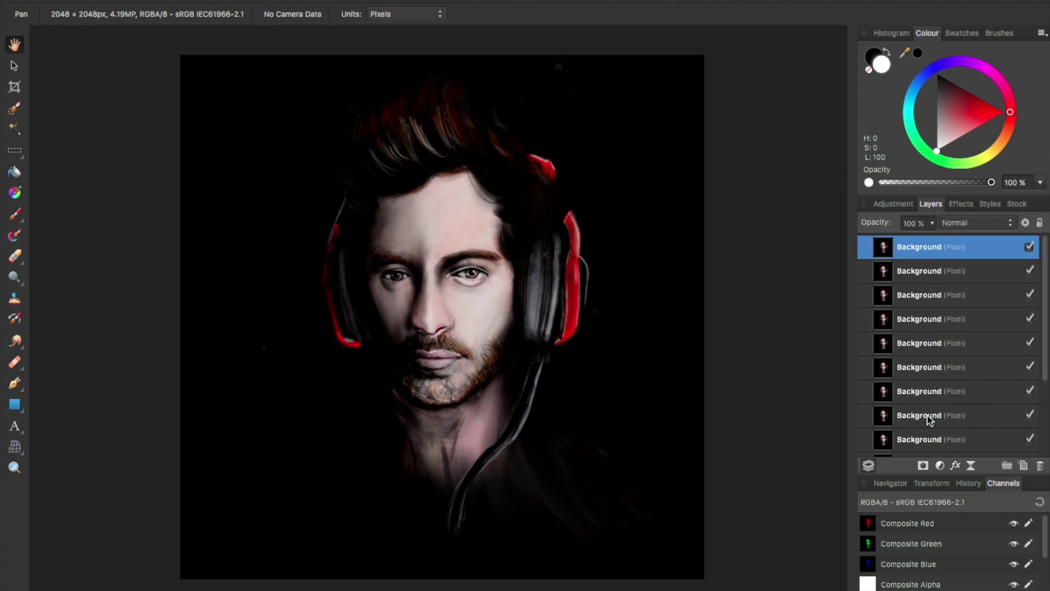
# Examine the portrait's eyes, forehead, headphones, nose and beard up close
pyautogui.scroll(5, 282, 441)
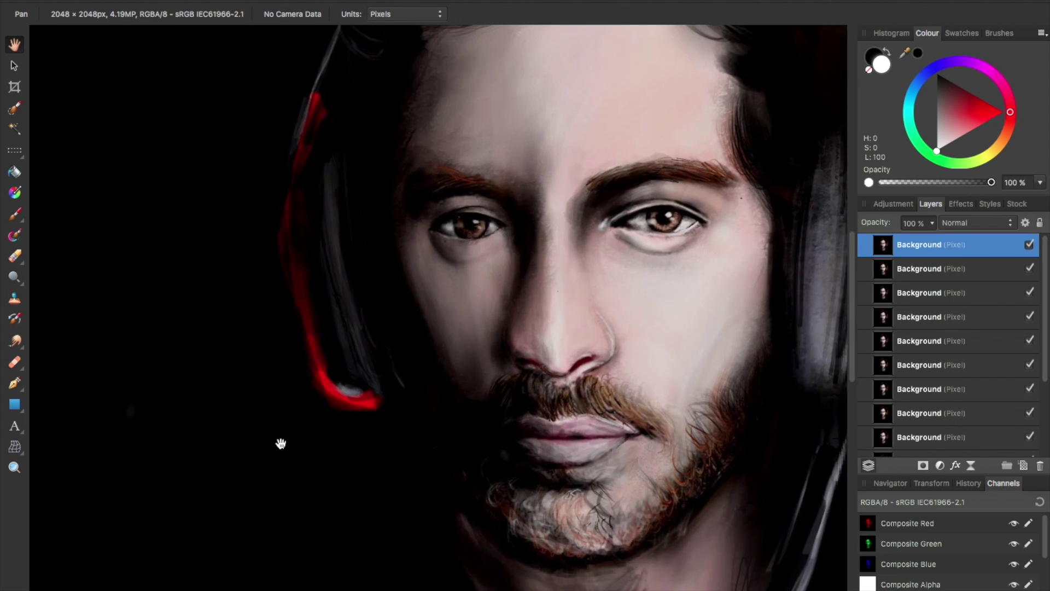
pyautogui.scroll(-5, 281, 443)
pyautogui.scroll(6, 281, 442)
pyautogui.hscroll(5, 281, 442)
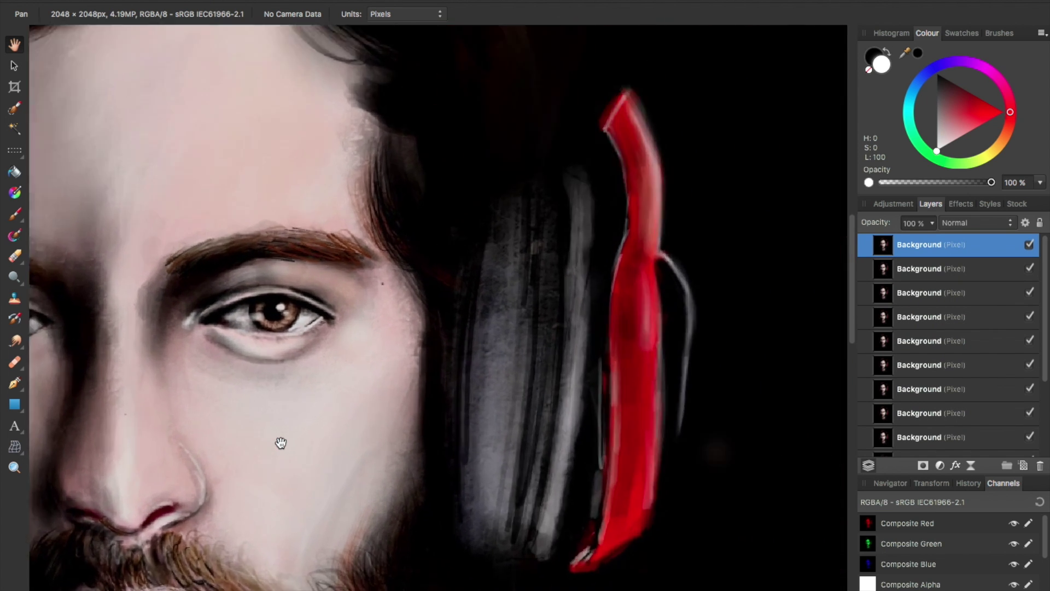
pyautogui.scroll(3, 281, 443)
pyautogui.scroll(-3, 281, 443)
pyautogui.scroll(3, 281, 443)
pyautogui.scroll(-2, 281, 443)
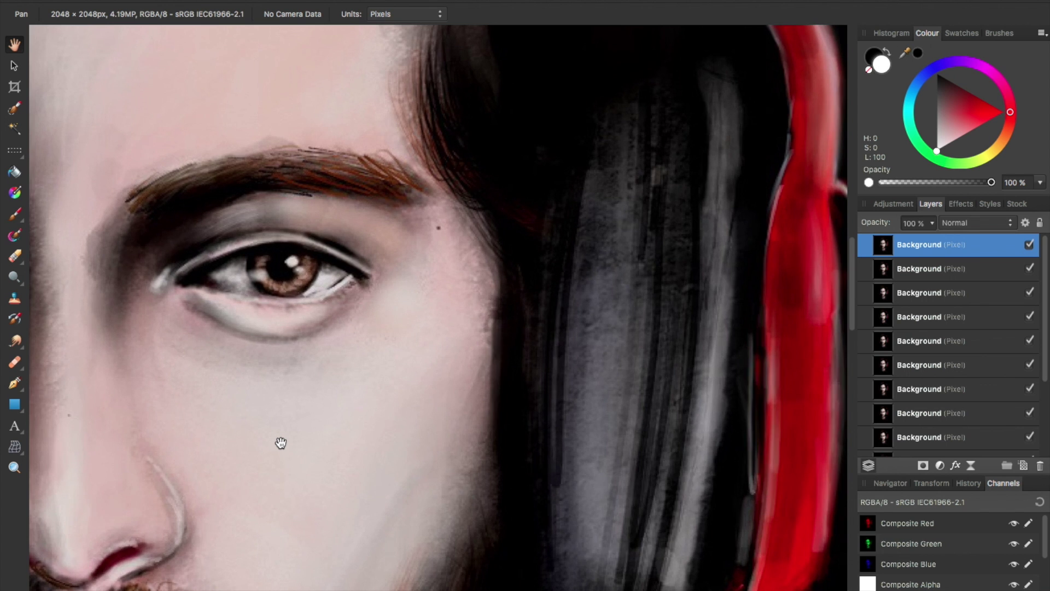
pyautogui.scroll(5, 281, 443)
pyautogui.hscroll(-10, 281, 443)
pyautogui.scroll(-1, 282, 442)
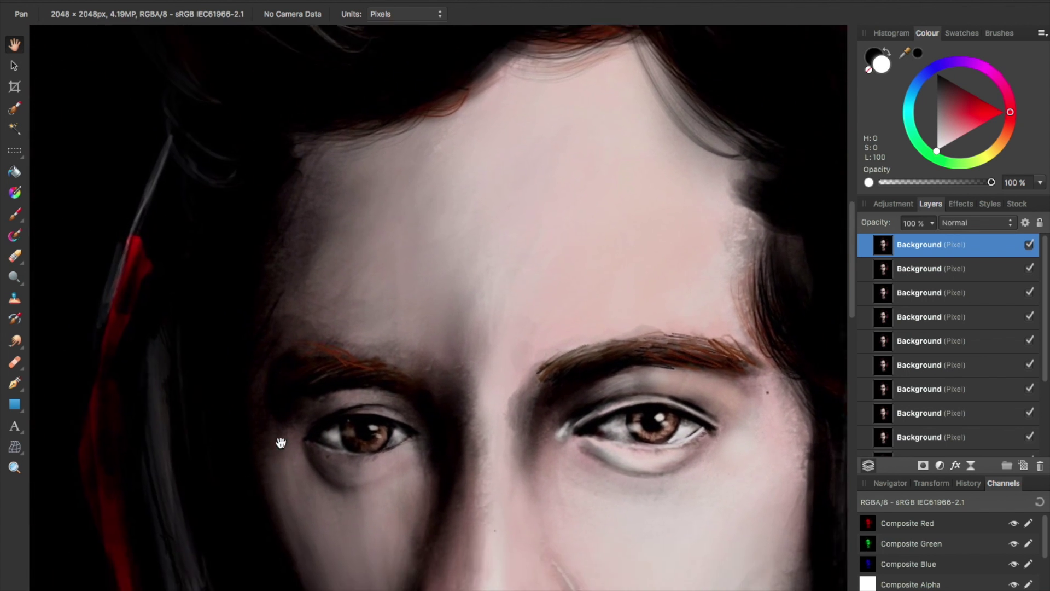
pyautogui.scroll(-3, 281, 442)
pyautogui.scroll(-2, 281, 443)
pyautogui.scroll(4, 281, 443)
pyautogui.scroll(-1, 281, 443)
pyautogui.scroll(-3, 281, 443)
pyautogui.scroll(1, 282, 442)
pyautogui.scroll(-1, 281, 442)
pyautogui.scroll(2, 520, 394)
pyautogui.scroll(-1, 520, 394)
pyautogui.scroll(-1, 521, 394)
pyautogui.scroll(1, 520, 394)
pyautogui.scroll(-1, 520, 394)
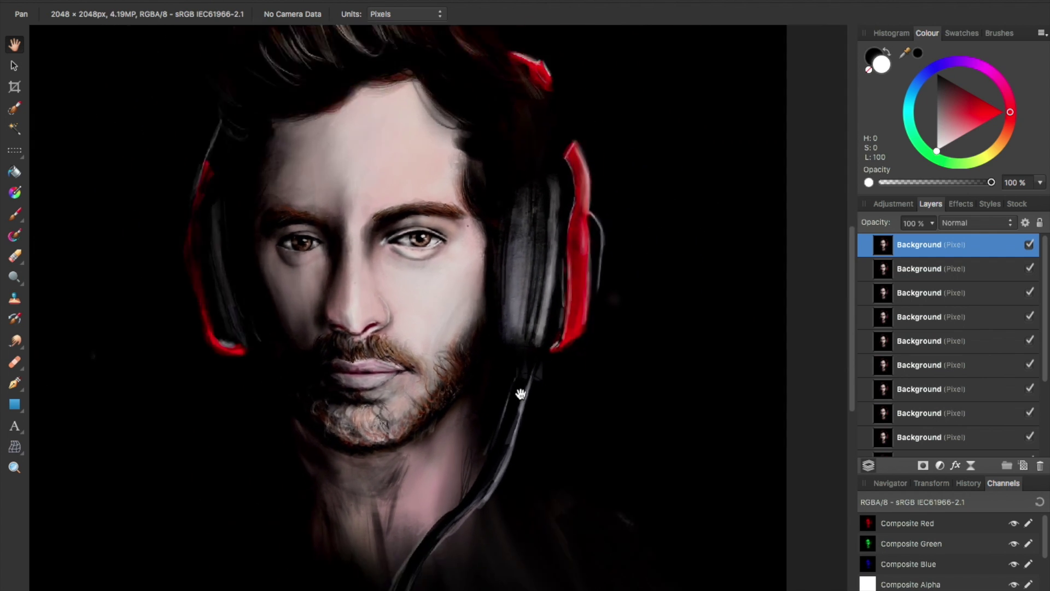
pyautogui.scroll(-1, 520, 394)
pyautogui.scroll(4, 520, 394)
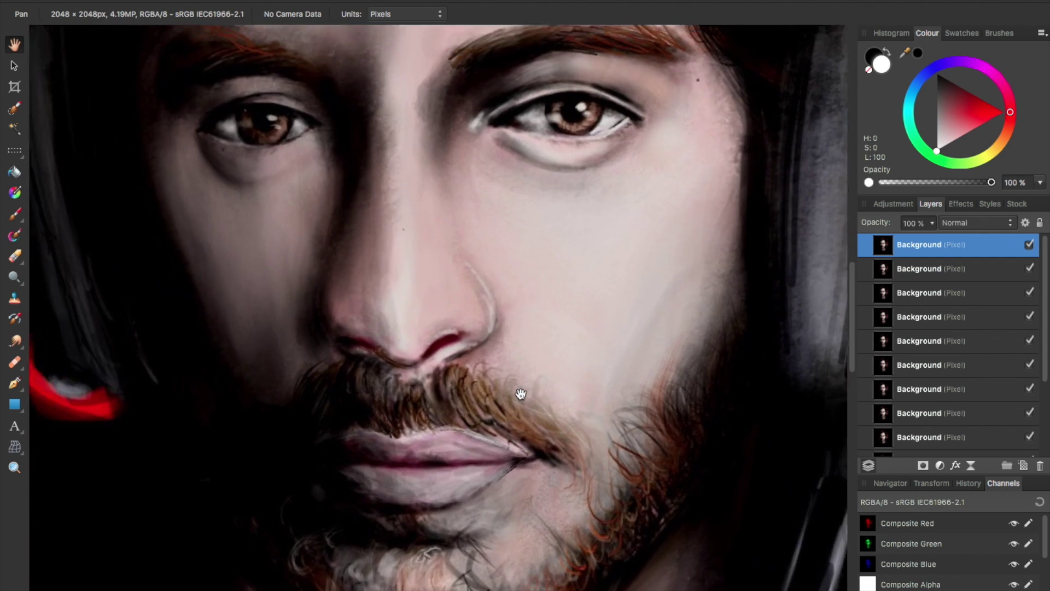
pyautogui.scroll(-4, 520, 394)
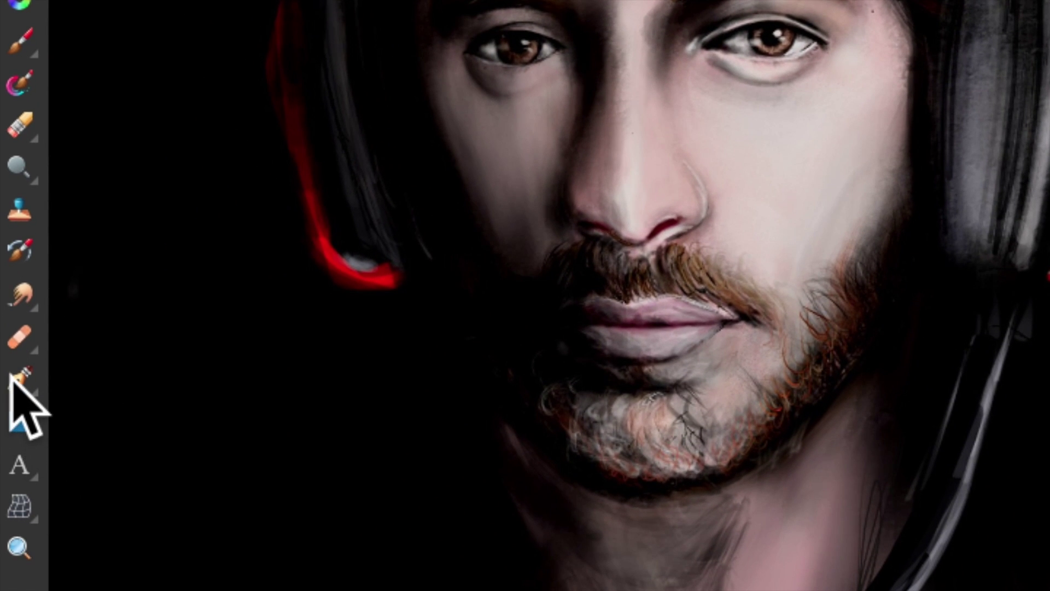
# Activate the Pen Tool in Smart Mode for outlining parts of the face
pyautogui.click(12, 376)
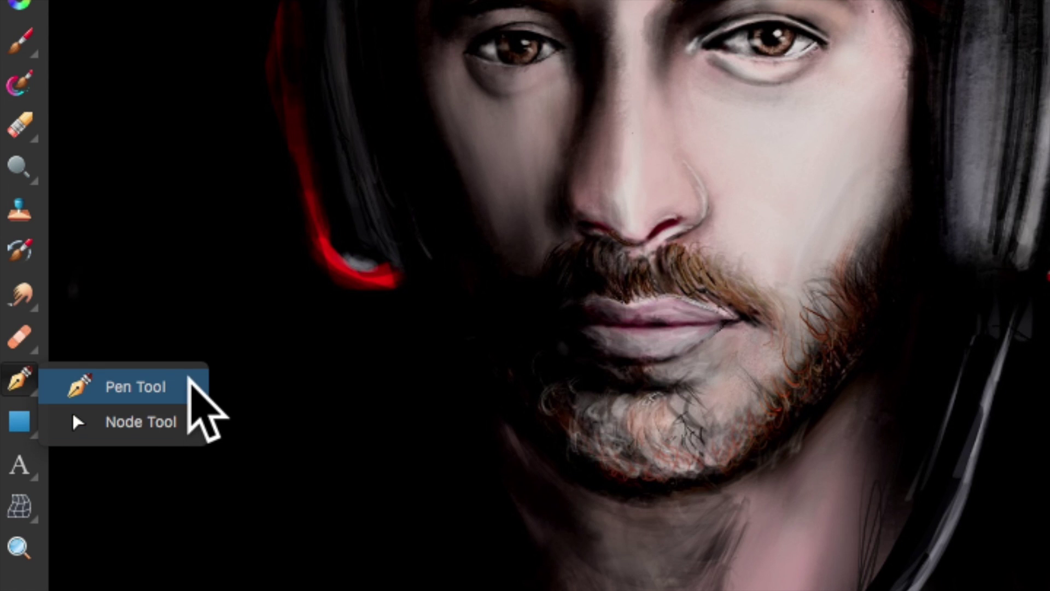
pyautogui.click(189, 375)
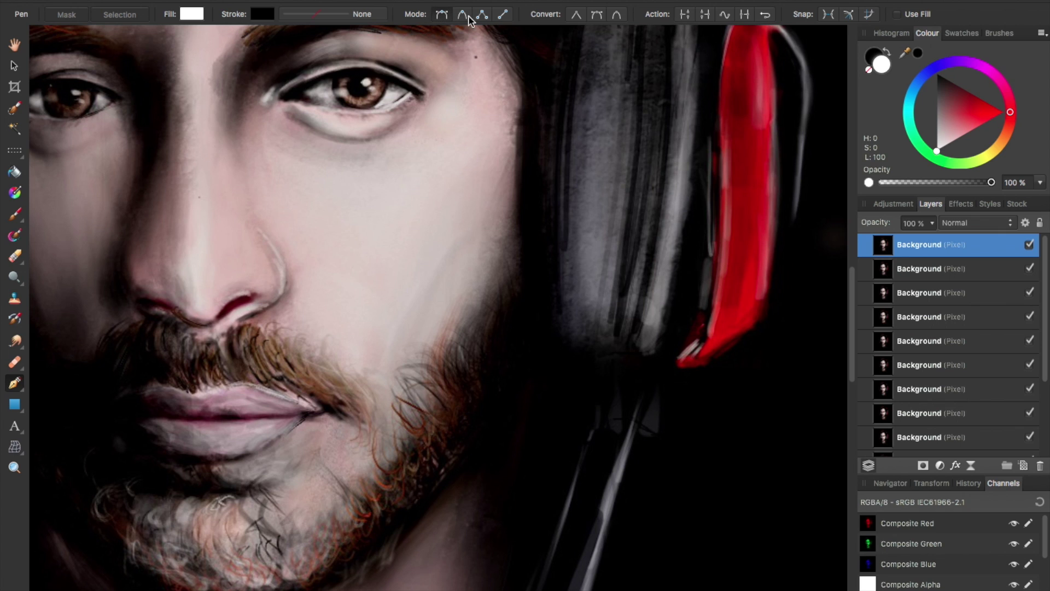
pyautogui.scroll(5, 354, 159)
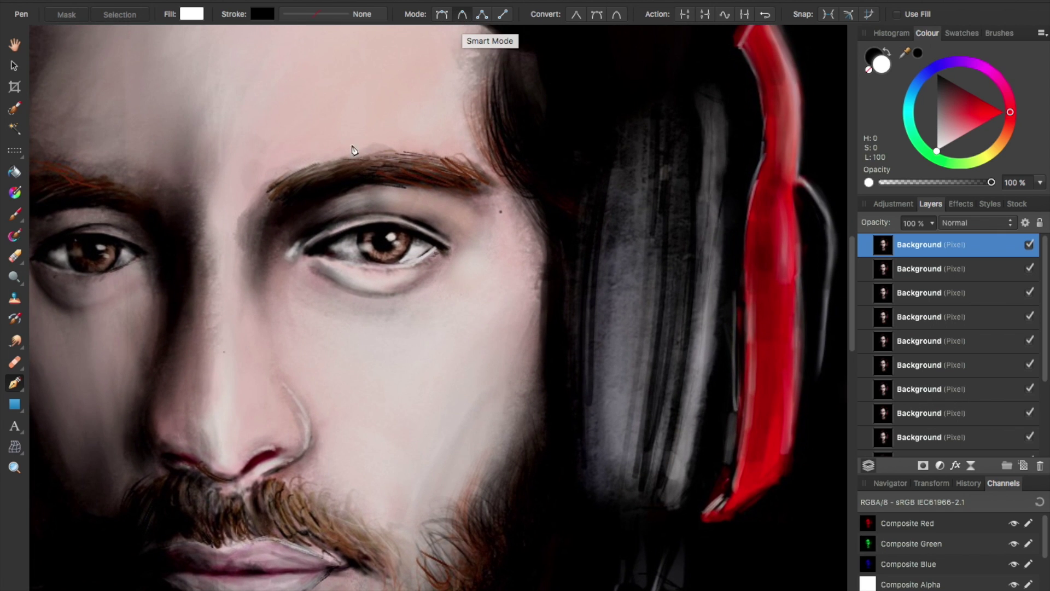
pyautogui.scroll(-2, 254, 301)
pyautogui.hscroll(-4, 255, 301)
pyautogui.scroll(-3, 254, 301)
pyautogui.scroll(2, 255, 301)
pyautogui.scroll(-1, 255, 301)
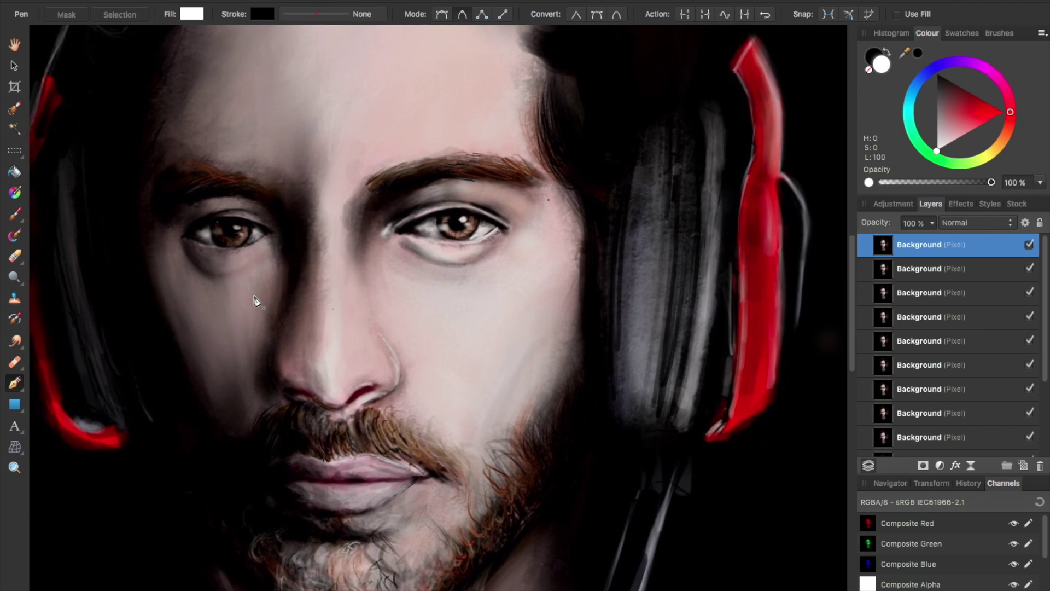
pyautogui.scroll(2, 255, 301)
pyautogui.scroll(1, 254, 300)
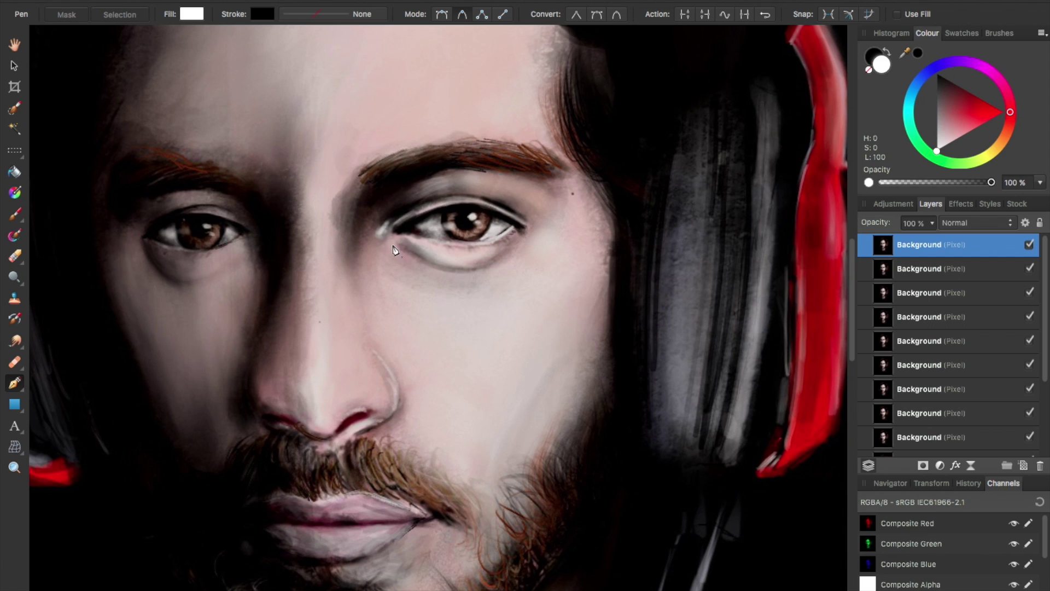
# Trace a smooth curve from beneath the portrait's right-hand eye, up beside the nose bridge and over the eyebrow to the hairline
pyautogui.click(424, 279)
pyautogui.click(359, 250)
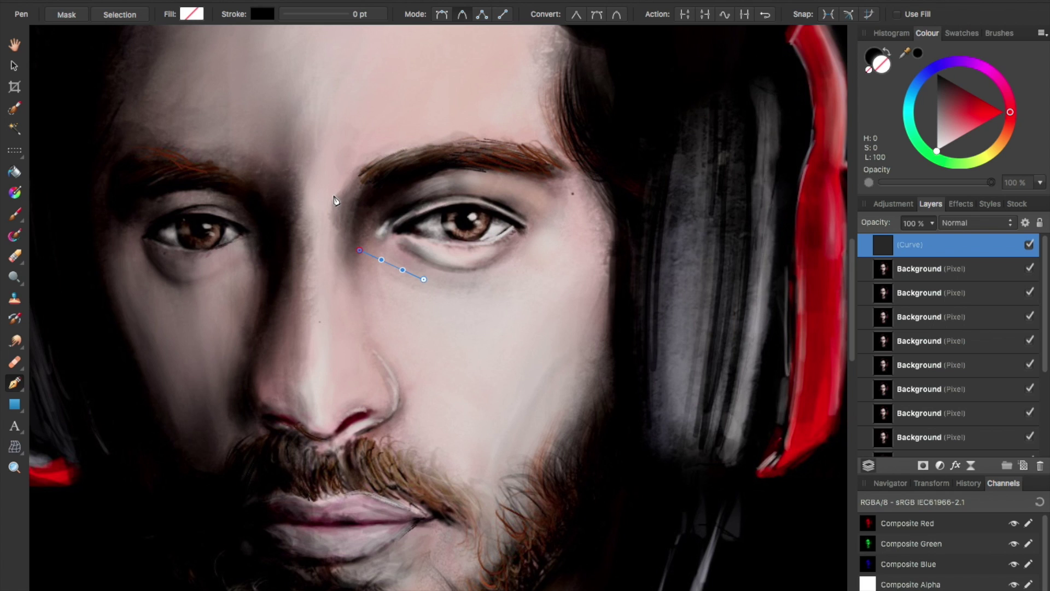
pyautogui.moveTo(331, 198); pyautogui.dragTo(327, 179)
pyautogui.click(339, 135)
pyautogui.click(413, 103)
pyautogui.click(528, 98)
pyautogui.click(579, 120)
pyautogui.click(605, 202)
pyautogui.click(576, 243)
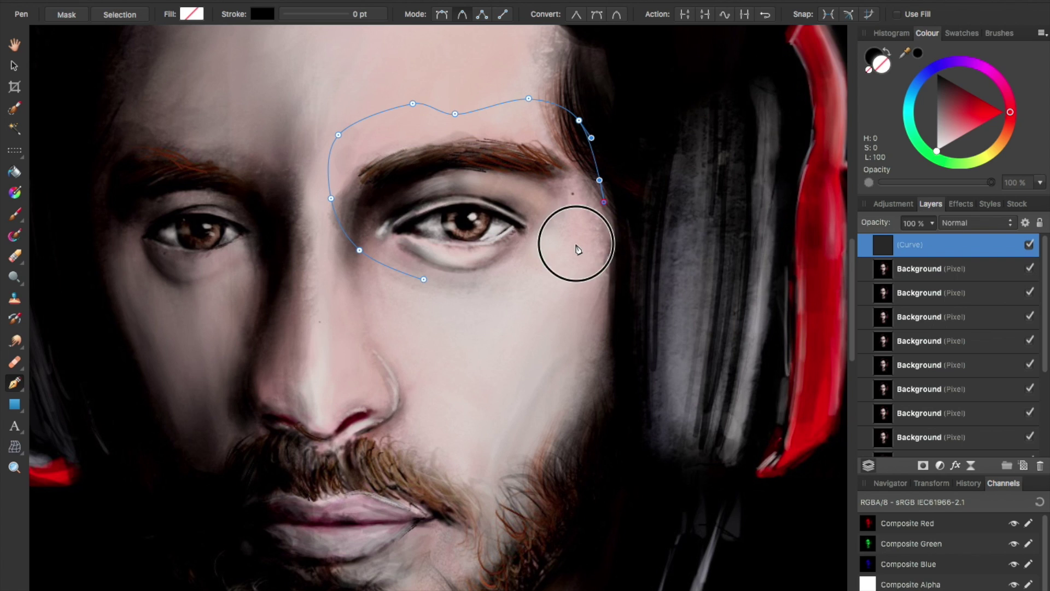
pyautogui.click(510, 279)
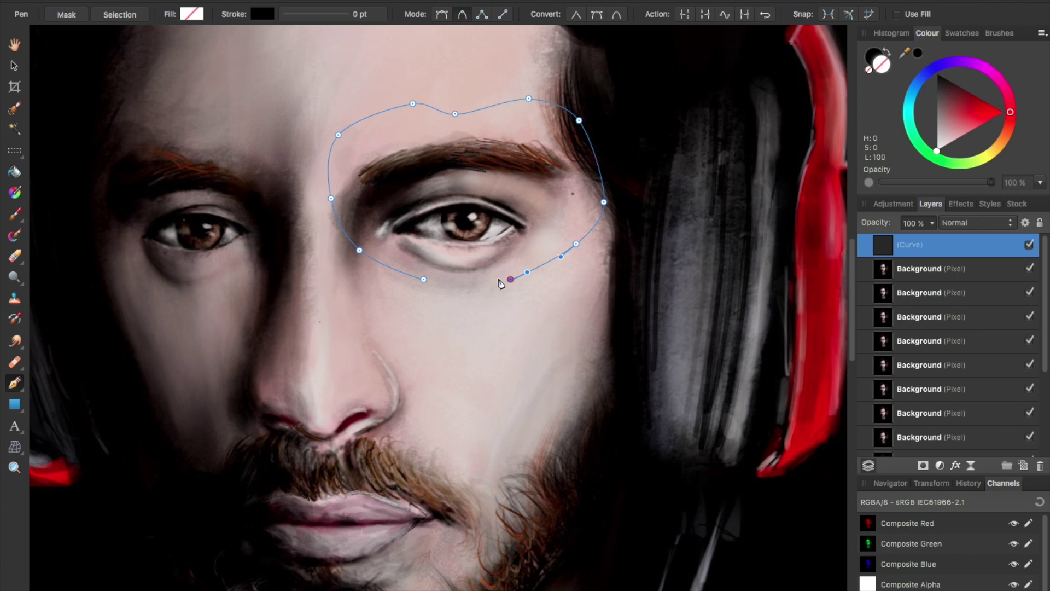
pyautogui.press('BackSpace')
pyautogui.press('BackSpace')
pyautogui.press('BackSpace')
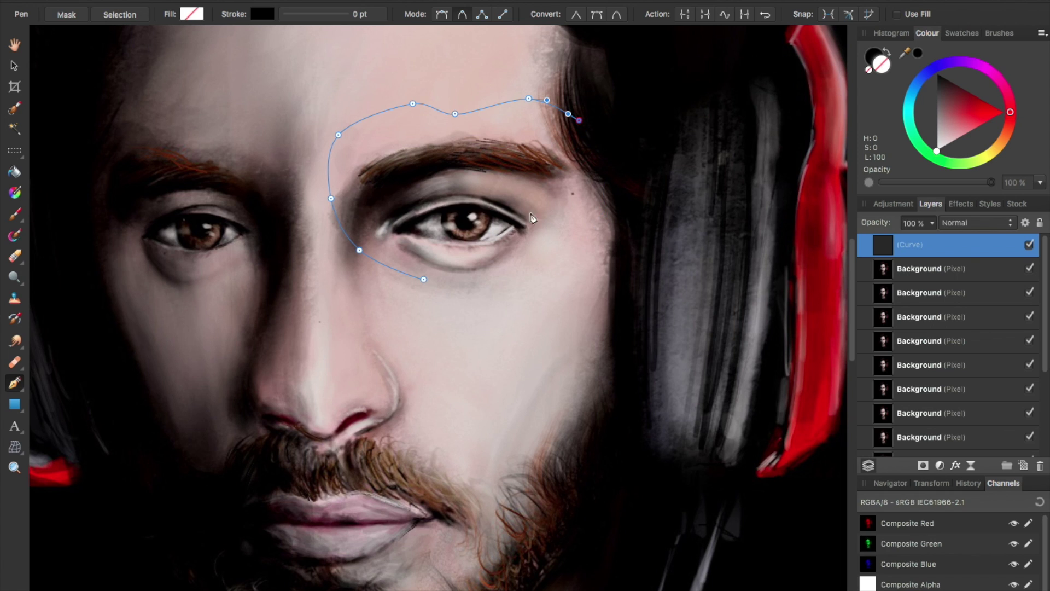
# Continue the curve inward past the eyebrow's outer end and around the eye's outer corner, closing it at its starting node beneath the eye
pyautogui.moveTo(565, 148); pyautogui.dragTo(565, 163)
pyautogui.click(579, 207)
pyautogui.click(529, 241)
pyautogui.click(494, 290)
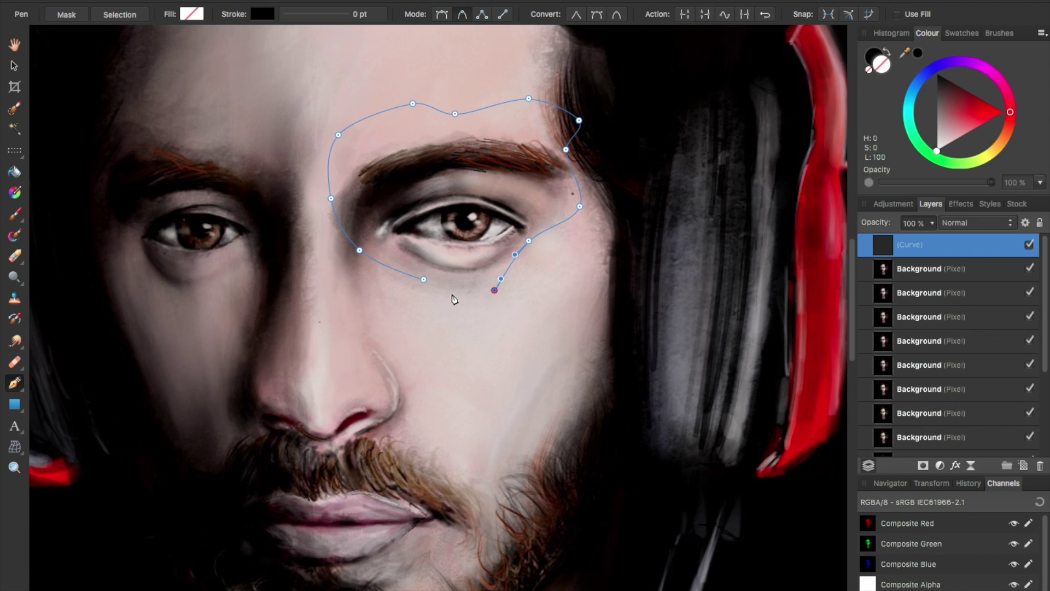
pyautogui.click(425, 280)
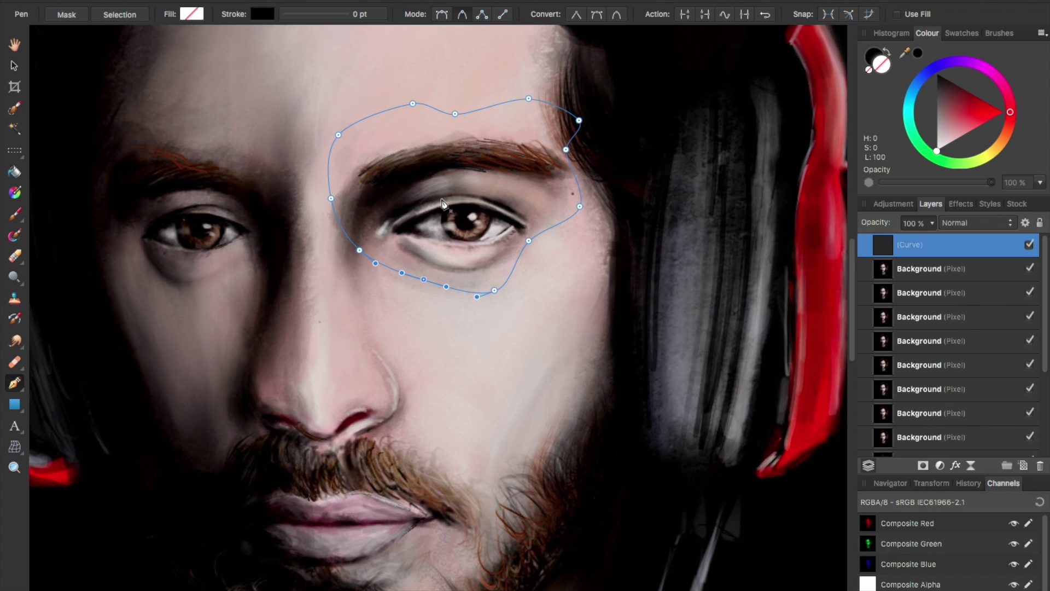
# Clip the topmost Background copy inside the closed eye curve by nesting it in the curve layer
pyautogui.scroll(5, 446, 201)
pyautogui.scroll(-5, 443, 198)
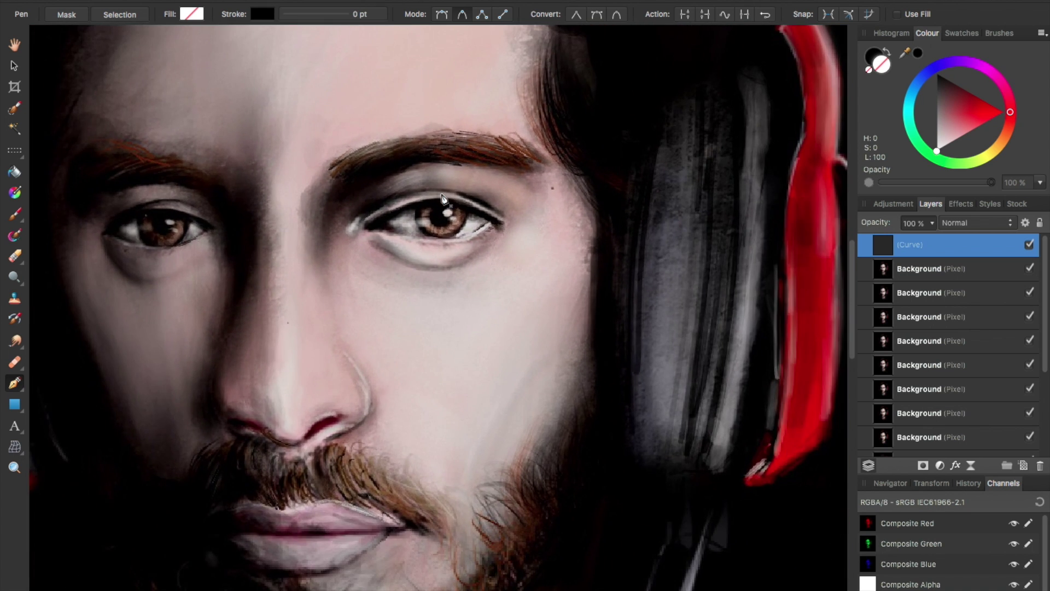
pyautogui.scroll(3, 461, 265)
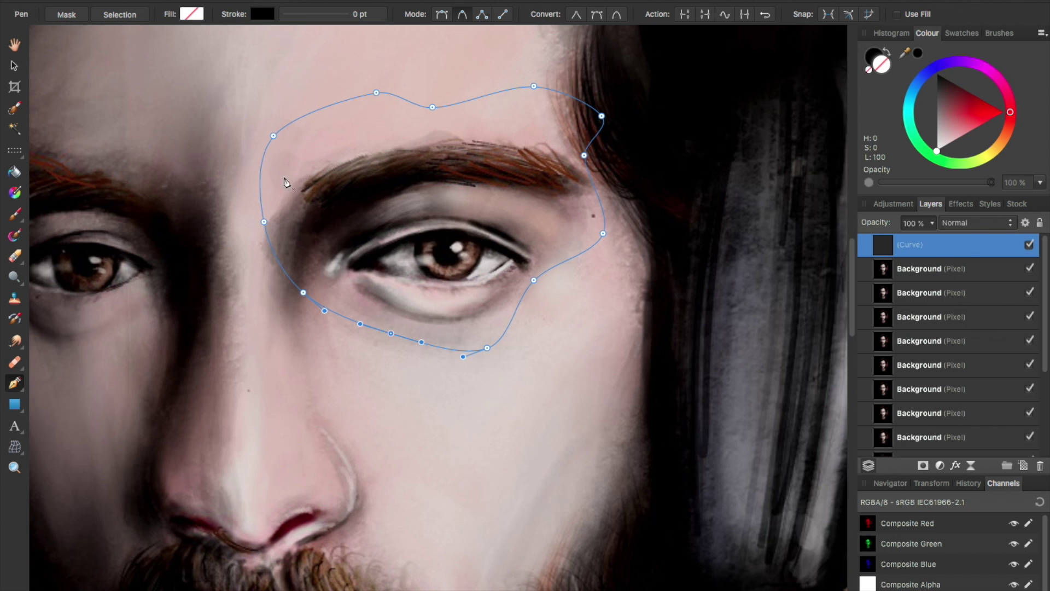
pyautogui.scroll(-5, 482, 381)
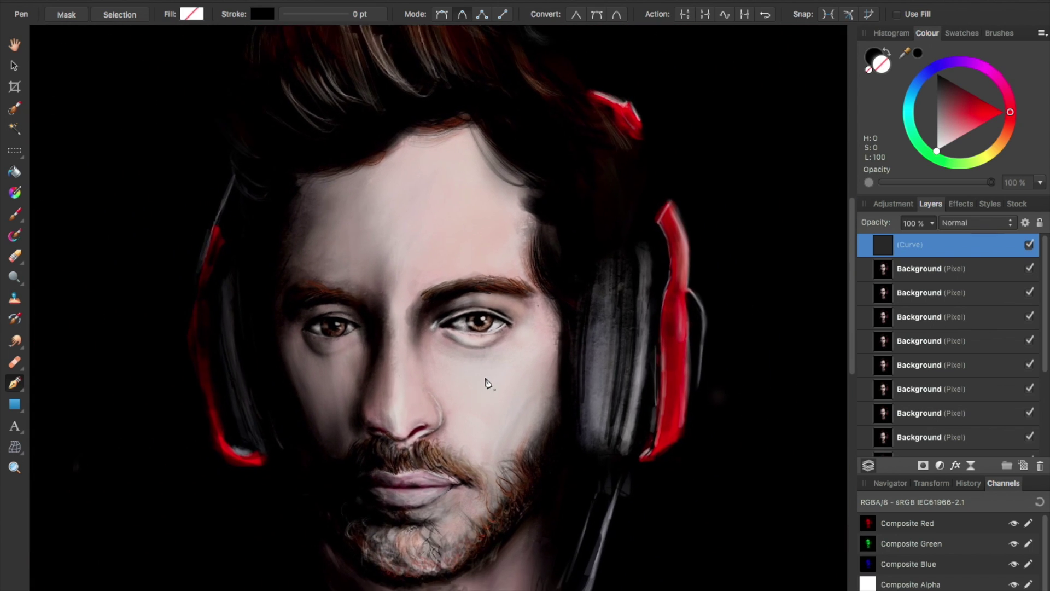
pyautogui.scroll(4, 383, 375)
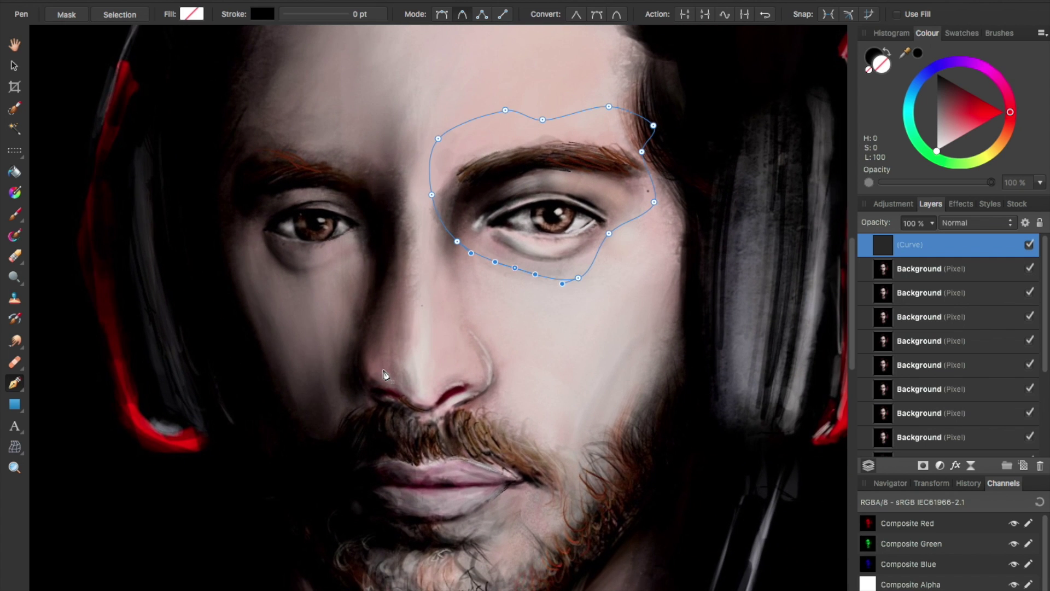
pyautogui.scroll(-2, 383, 375)
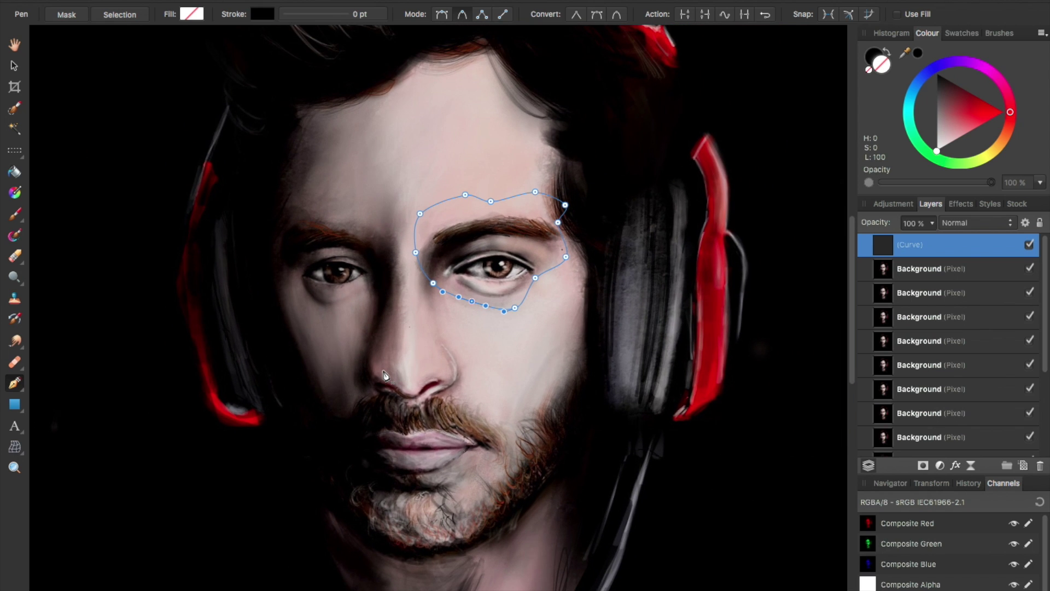
pyautogui.scroll(3, 487, 347)
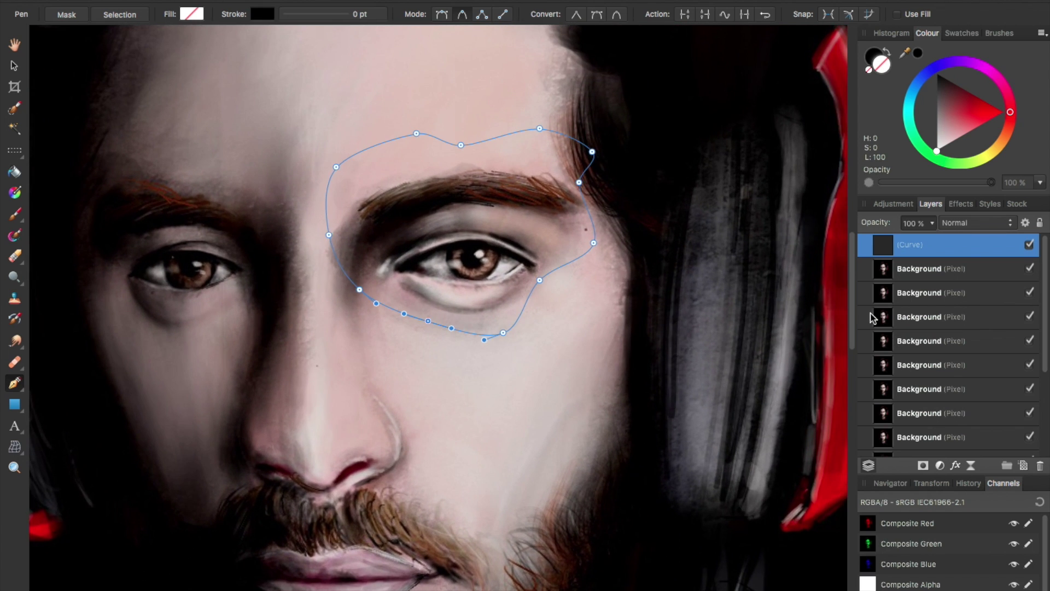
pyautogui.click(903, 272)
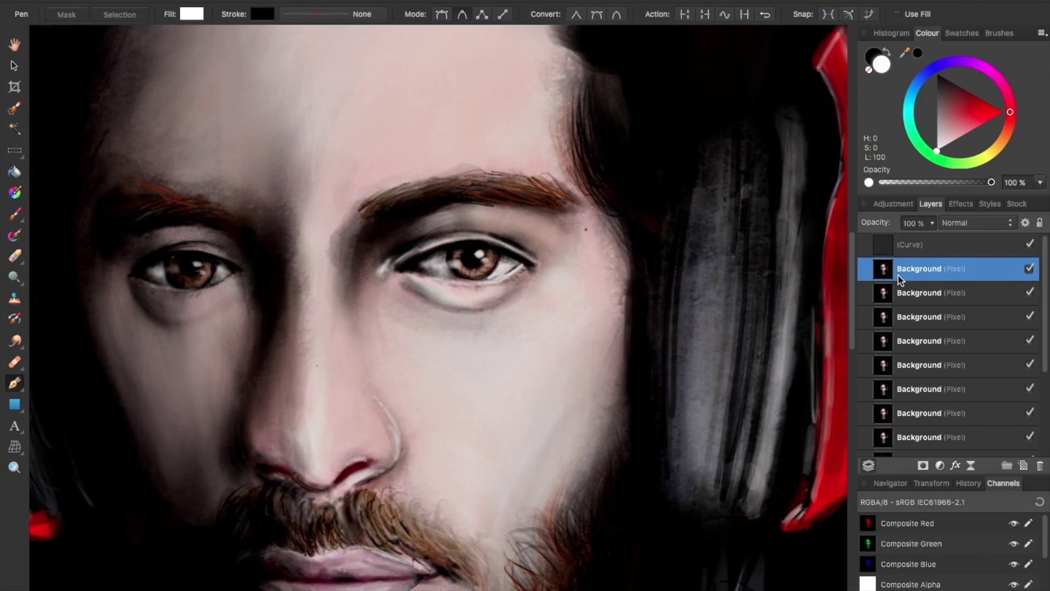
pyautogui.moveTo(886, 278); pyautogui.dragTo(951, 260)
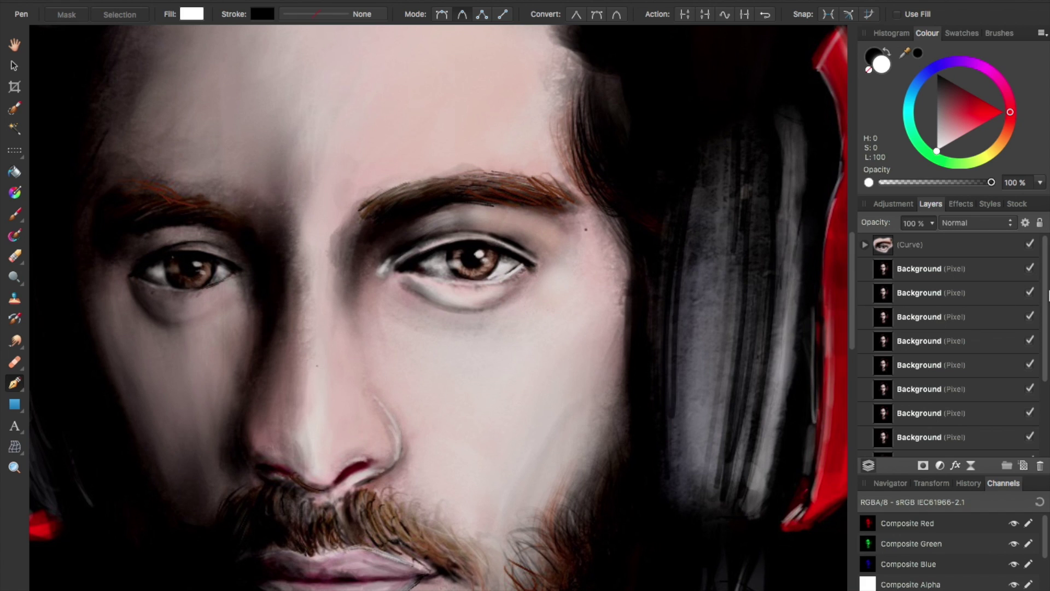
# Hide all Background layers below the curve, including the locked original, leaving only the clipped eye piece shown
pyautogui.click(1029, 269)
pyautogui.click(1039, 298)
pyautogui.click(1029, 292)
pyautogui.click(1031, 324)
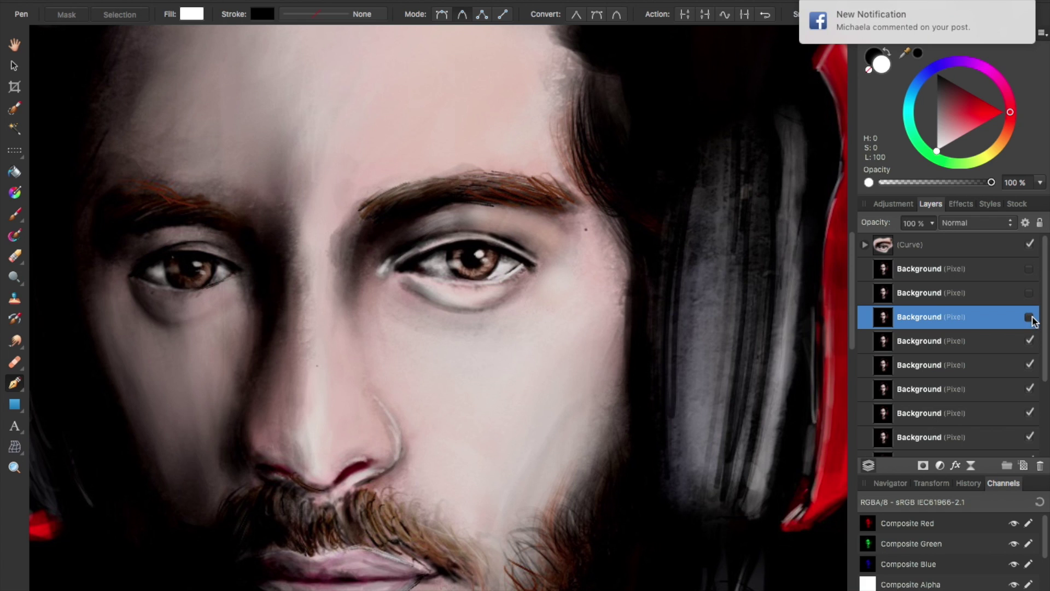
pyautogui.click(1030, 342)
pyautogui.click(1032, 389)
pyautogui.scroll(-2, 1006, 421)
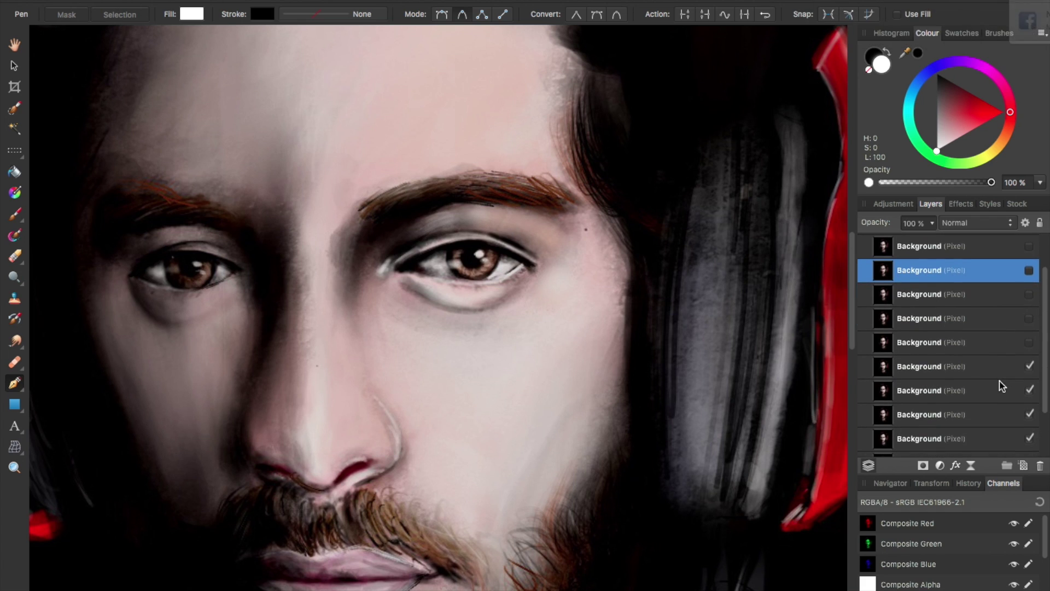
pyautogui.click(1030, 366)
pyautogui.click(1031, 390)
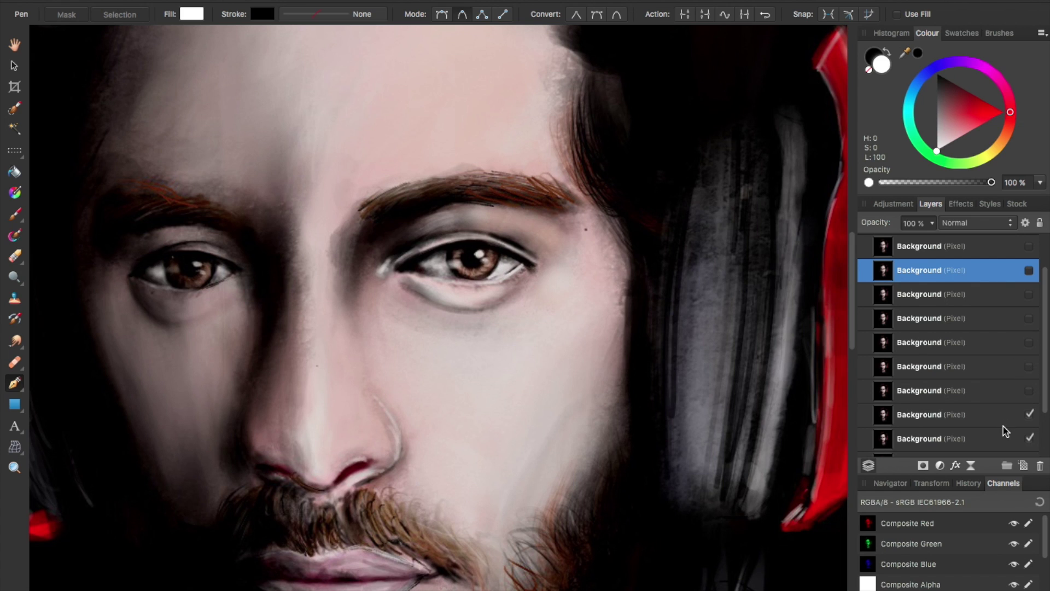
pyautogui.scroll(-3, 1005, 431)
pyautogui.click(1031, 350)
pyautogui.click(1031, 374)
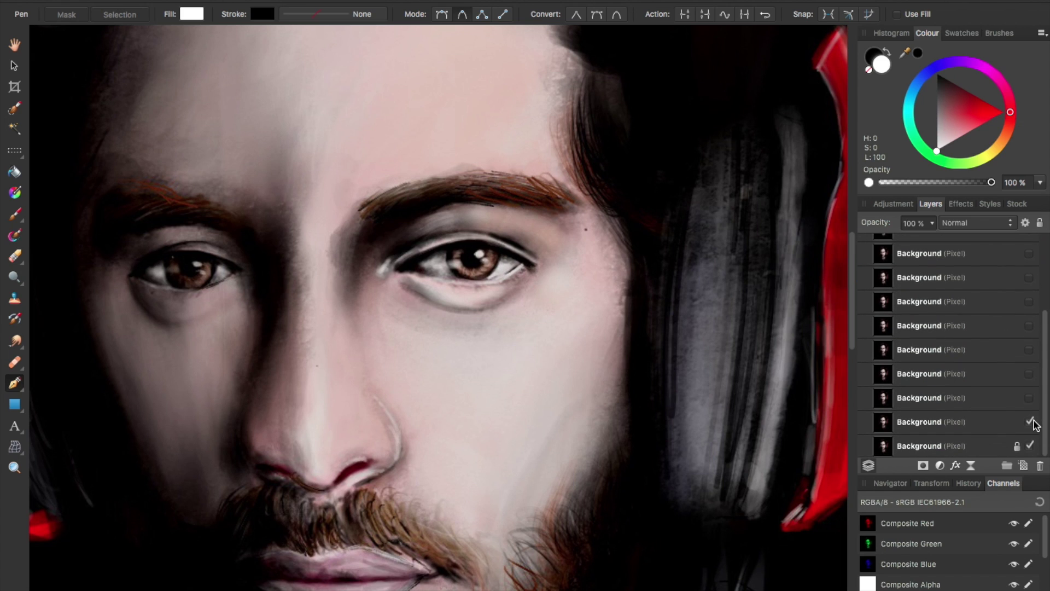
pyautogui.click(1030, 446)
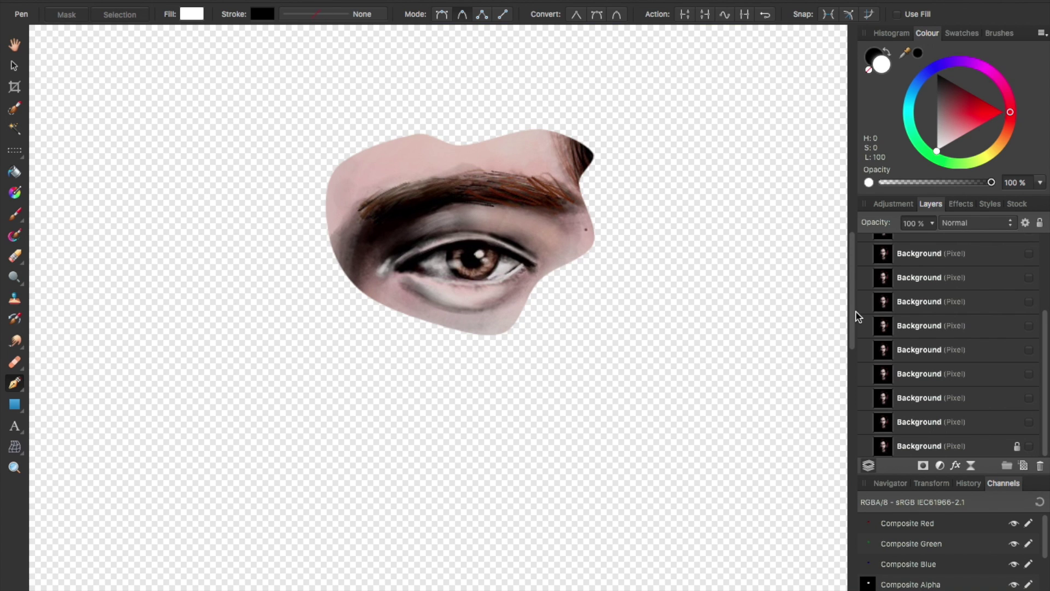
# Expand the eye curve layer and examine its nested Background copy along with the hidden Background layers beneath it
pyautogui.scroll(2, 944, 335)
pyautogui.click(944, 331)
pyautogui.scroll(-1, 941, 323)
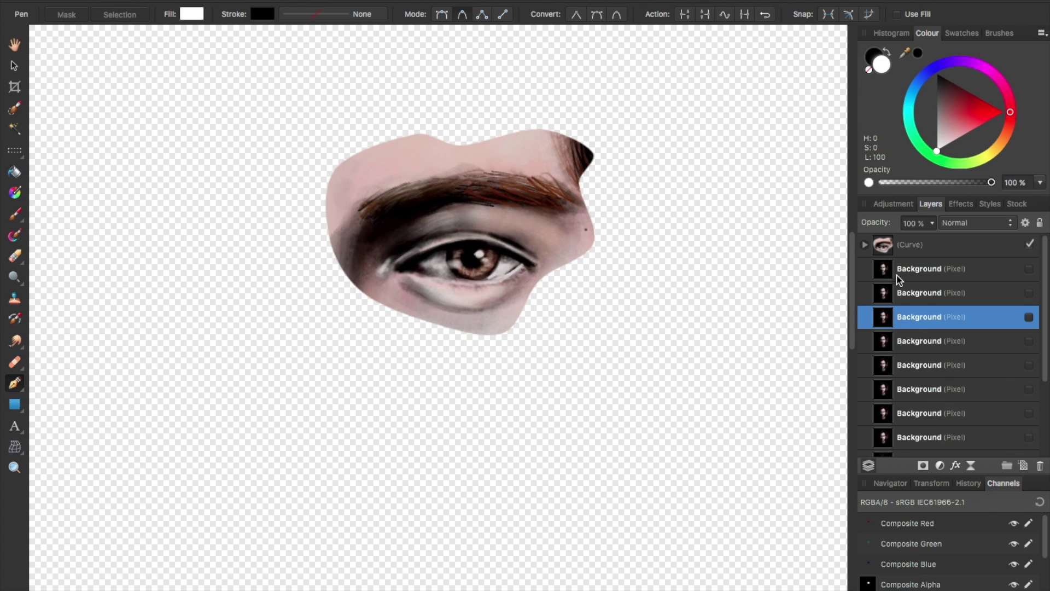
pyautogui.click(897, 274)
pyautogui.click(864, 245)
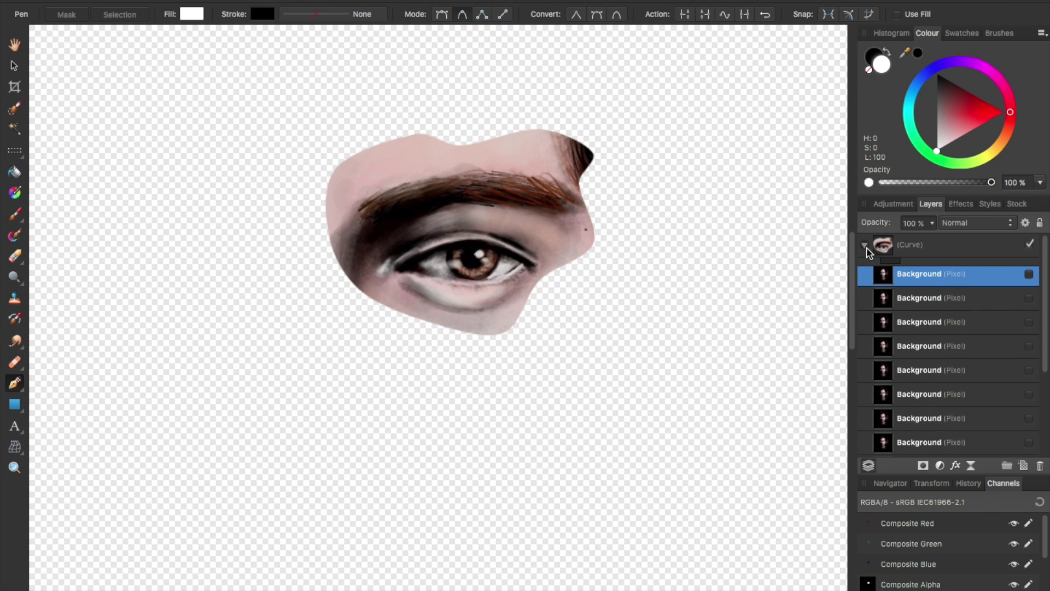
pyautogui.scroll(-2, 924, 366)
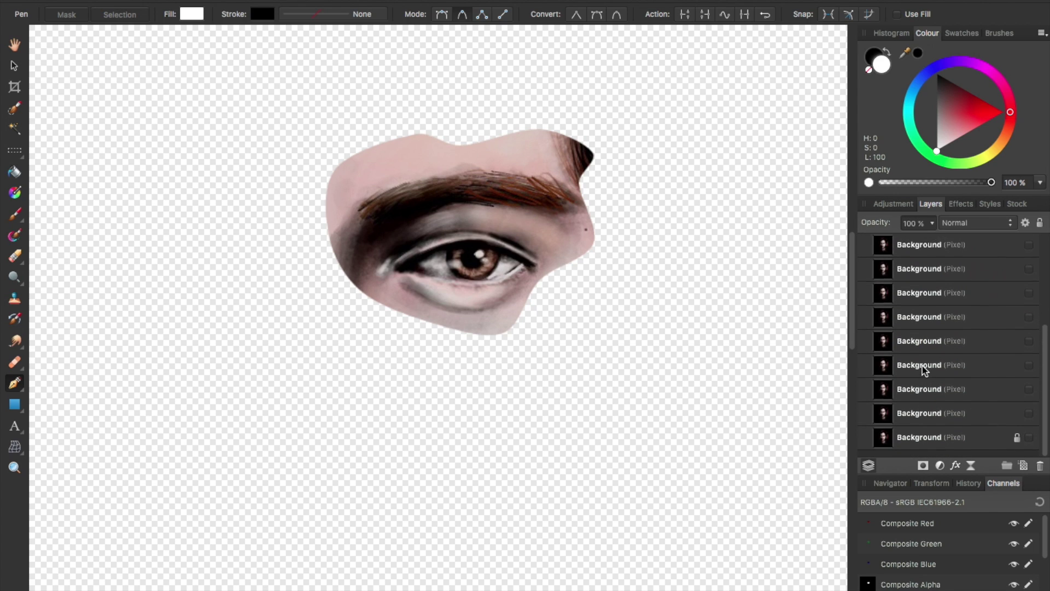
pyautogui.scroll(3, 927, 345)
pyautogui.scroll(-1, 928, 342)
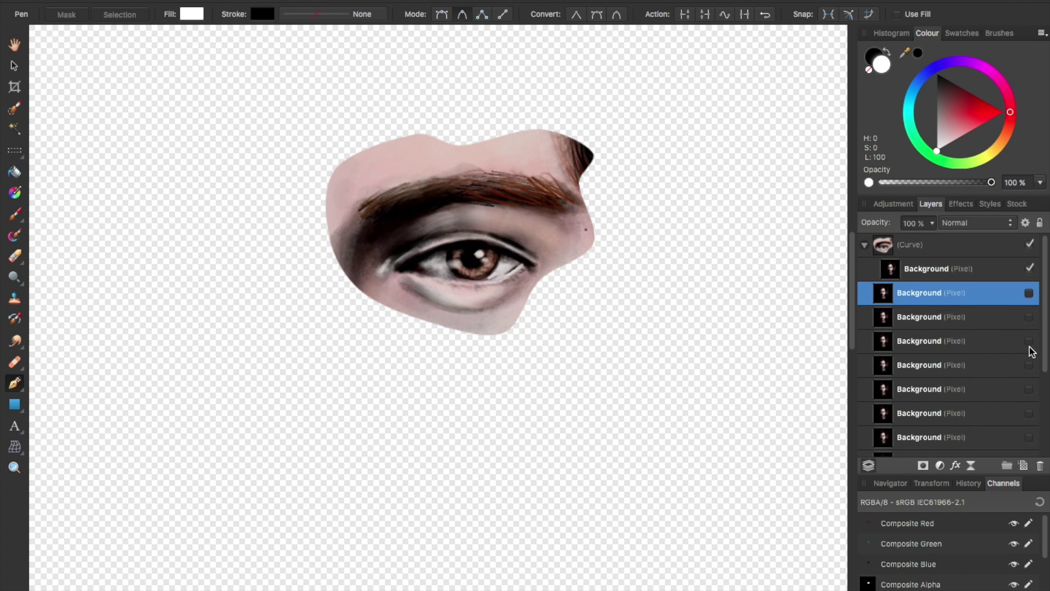
# Show the locked original Background layer again, and collapse the eye curve layer with it selected
pyautogui.click(949, 248)
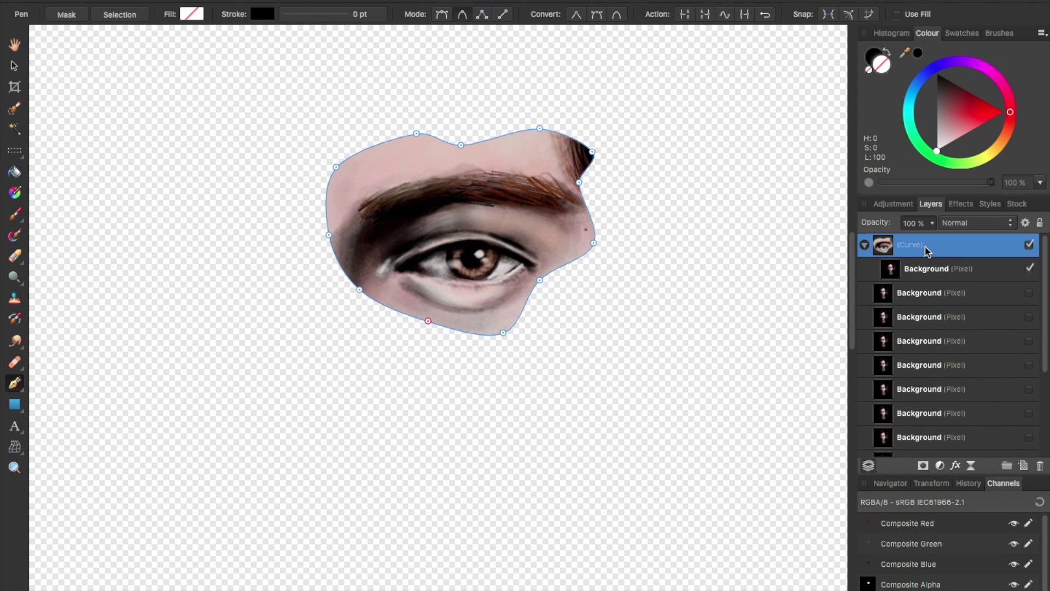
pyautogui.click(954, 294)
pyautogui.scroll(-3, 965, 352)
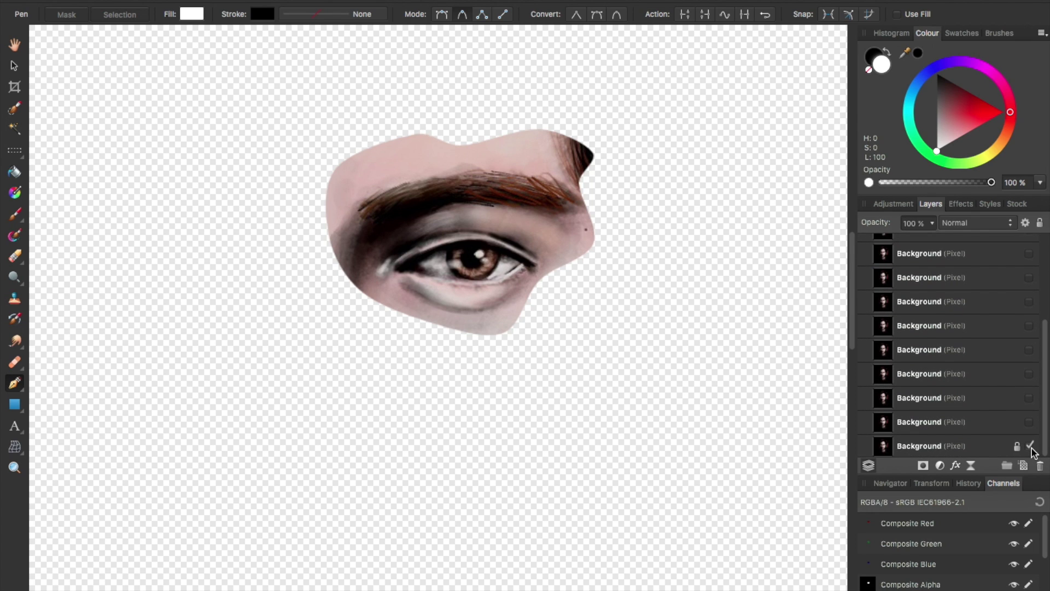
pyautogui.click(1031, 447)
pyautogui.scroll(5, 1017, 383)
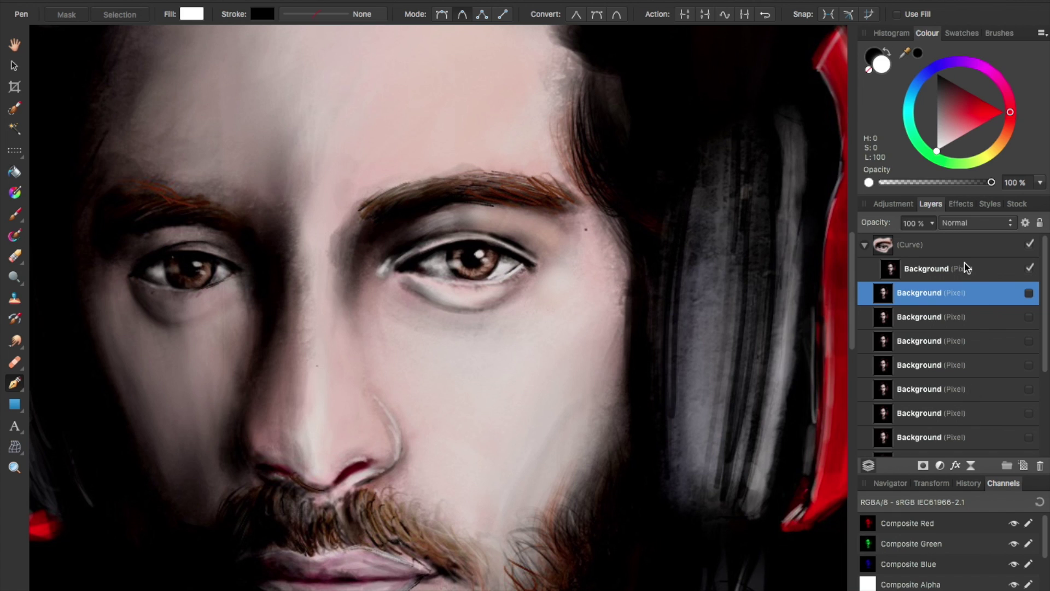
pyautogui.click(940, 247)
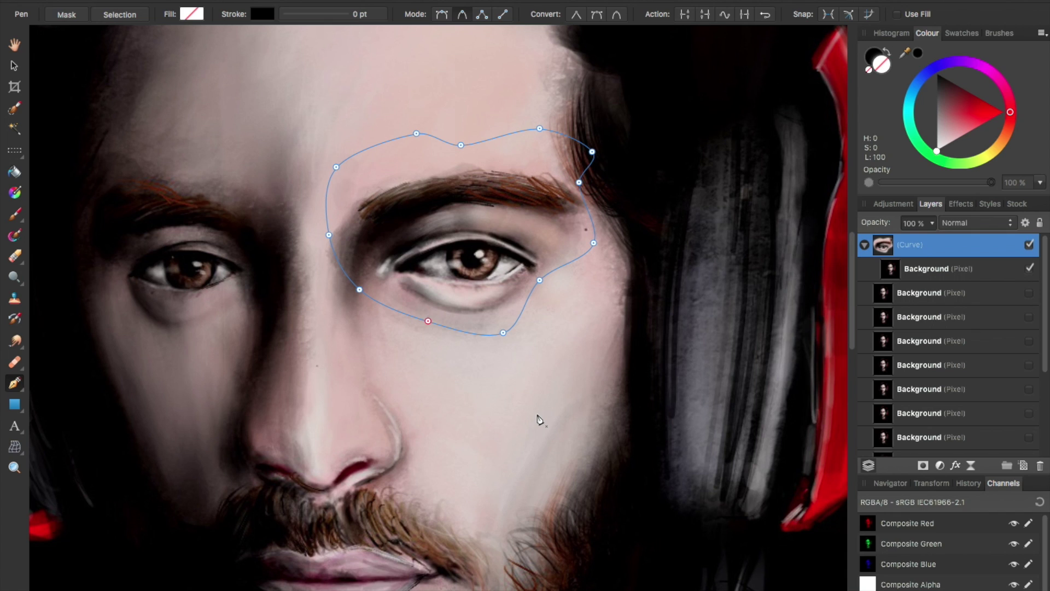
pyautogui.click(865, 245)
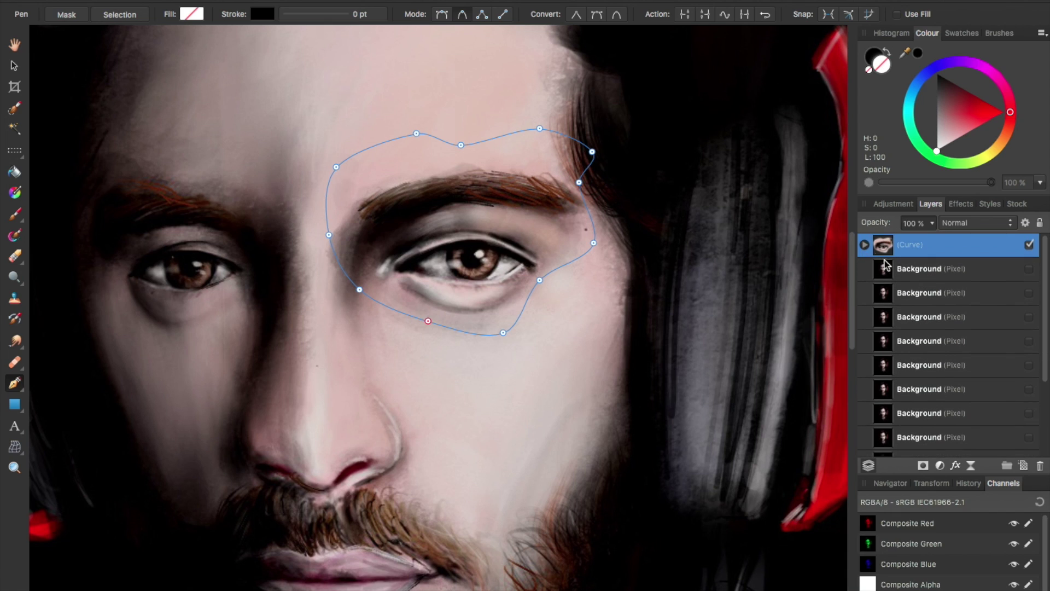
# Enable an Outer Shadow effect on the eye curve layer with a radius of 82.5 px
pyautogui.click(964, 204)
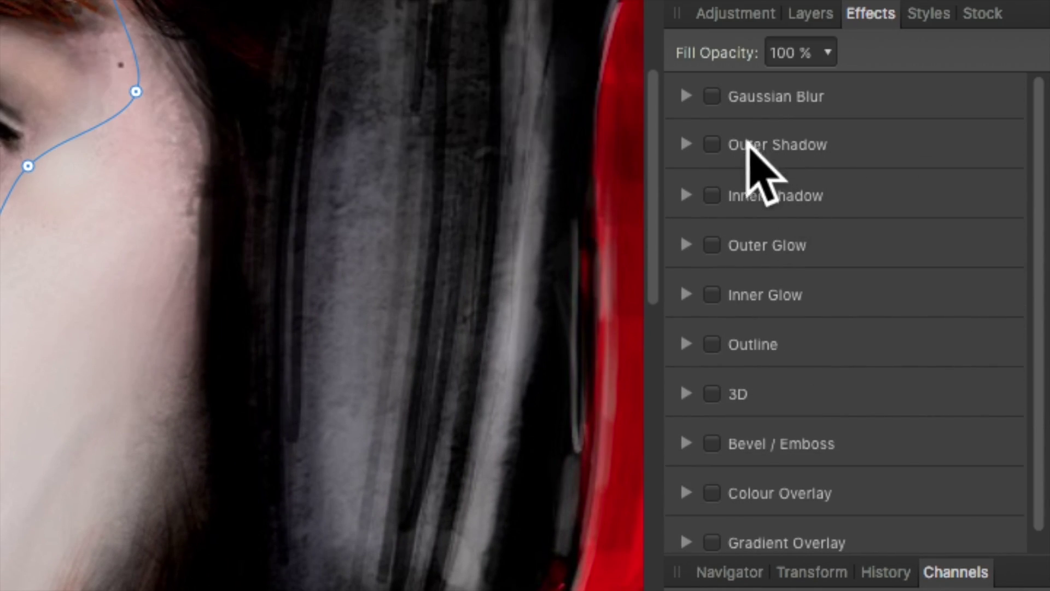
pyautogui.click(745, 47)
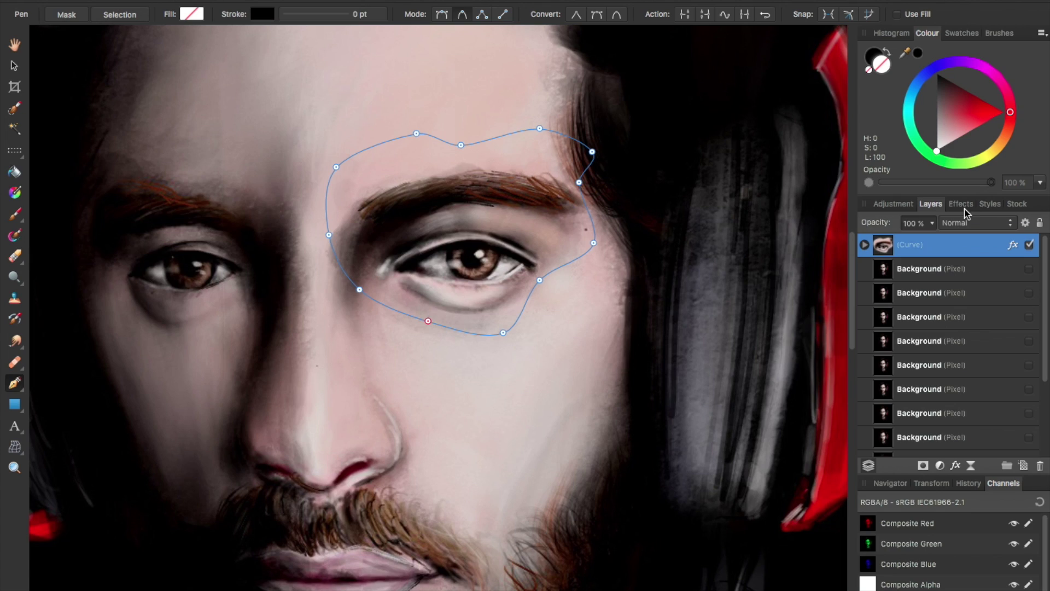
pyautogui.click(878, 24)
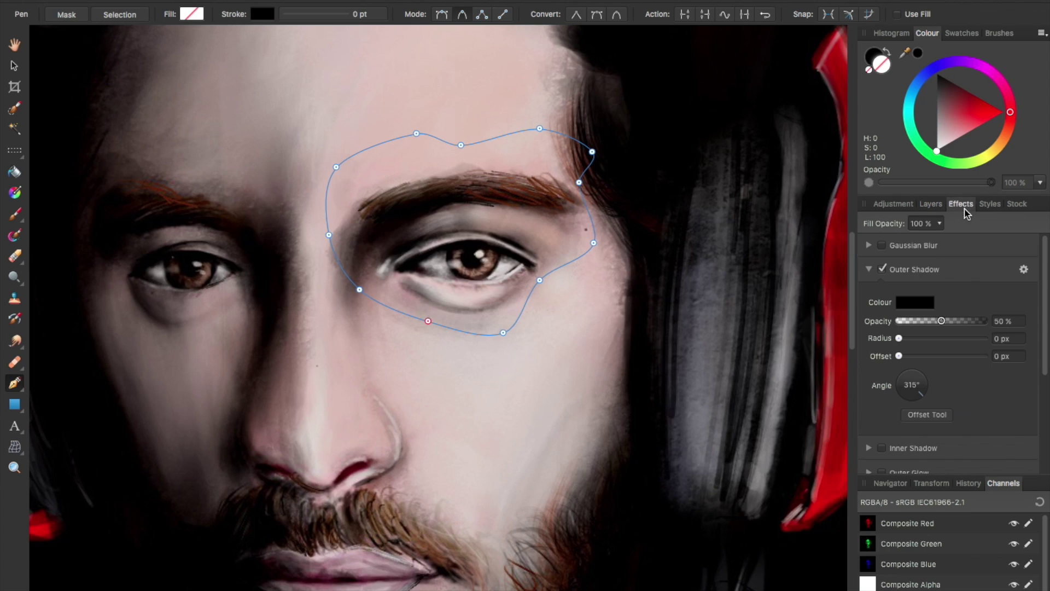
pyautogui.moveTo(900, 338); pyautogui.dragTo(983, 351)
pyautogui.scroll(-5, 352, 301)
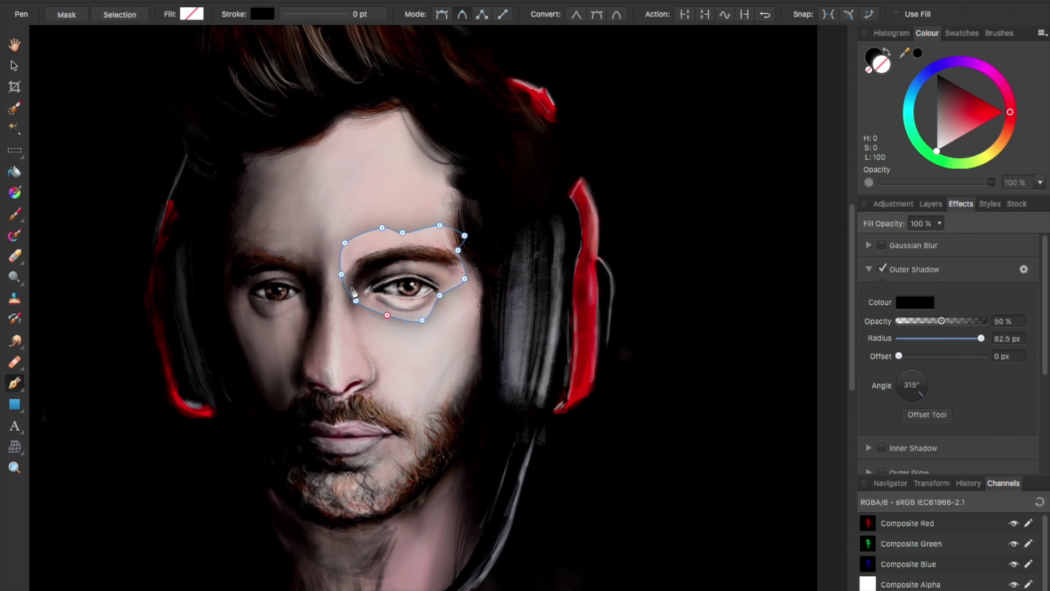
pyautogui.scroll(5, 353, 293)
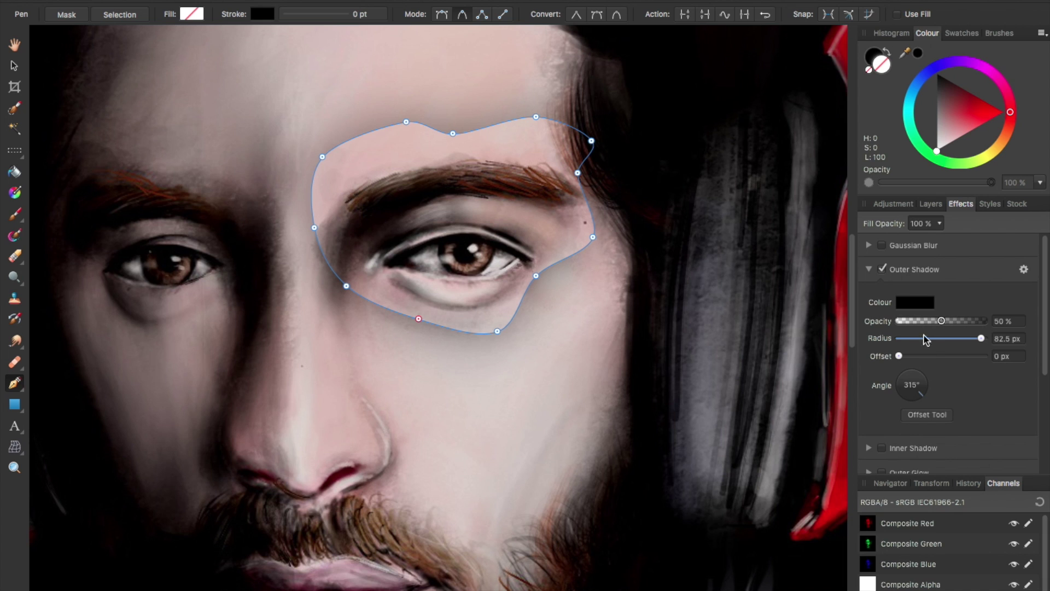
# Strengthen the eye piece's outer shadow to a 100 px radius and 100% opacity, and increase its offset
pyautogui.moveTo(929, 340); pyautogui.dragTo(1002, 340)
pyautogui.moveTo(942, 321); pyautogui.dragTo(996, 330)
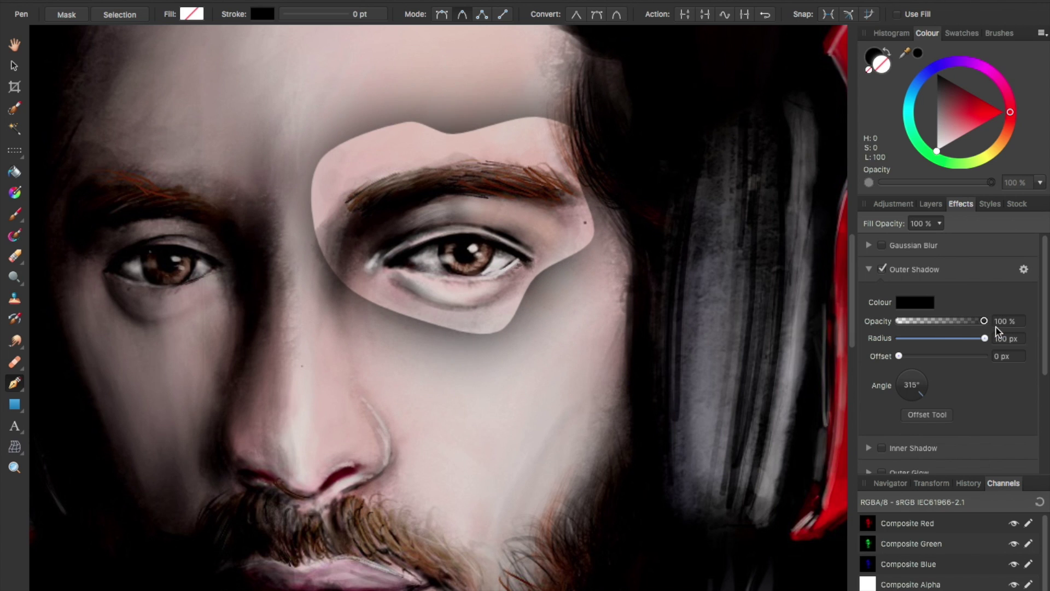
pyautogui.moveTo(925, 357); pyautogui.dragTo(952, 355)
pyautogui.moveTo(964, 355)
pyautogui.mouseDown()
pyautogui.moveTo(984, 354)
pyautogui.moveTo(930, 354)
pyautogui.moveTo(965, 356)
pyautogui.mouseUp()
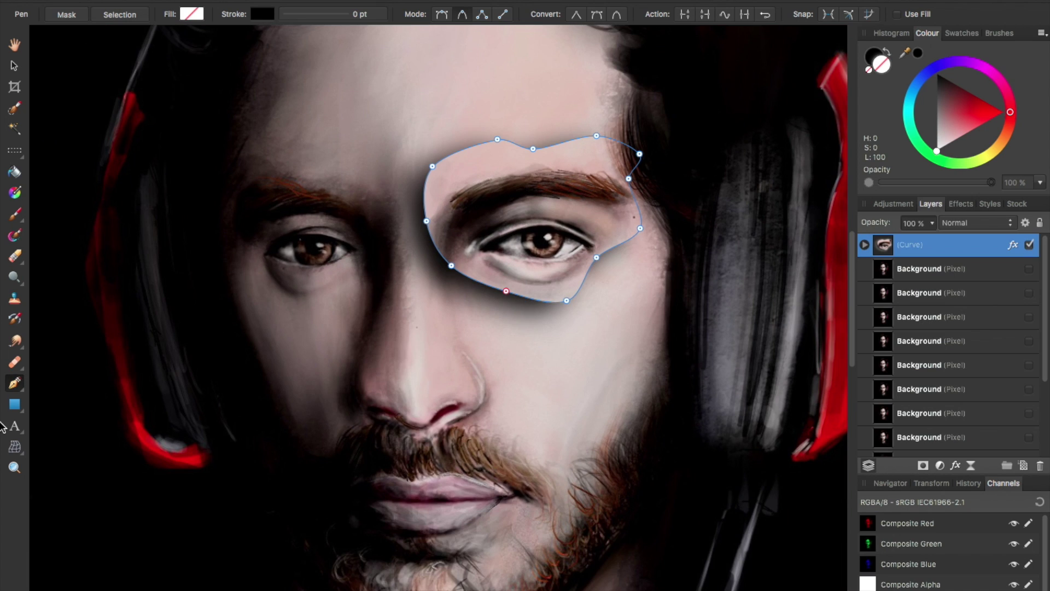
# Reshape the eye curve's upper edge with the Node Tool, forming a dip above the eyebrow's inner half and a peak beside it
pyautogui.click(24, 393)
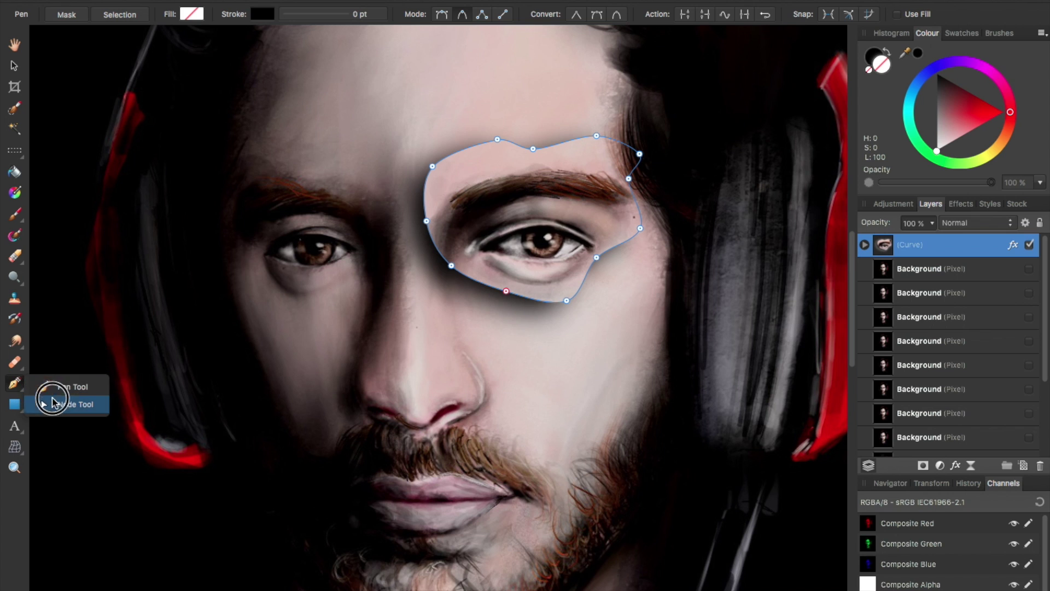
pyautogui.click(62, 404)
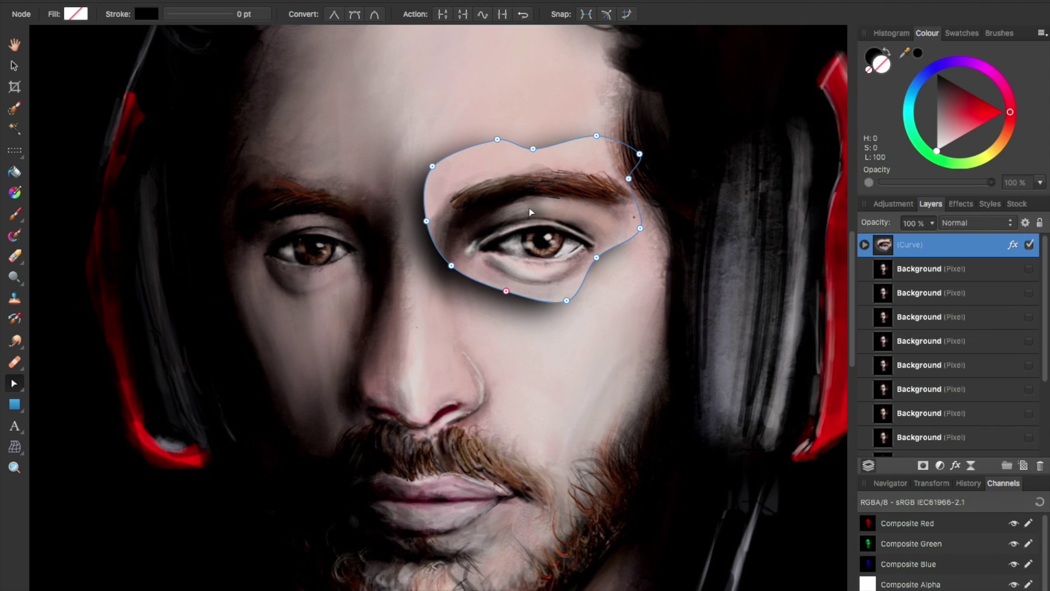
pyautogui.scroll(3, 530, 213)
pyautogui.moveTo(467, 166); pyautogui.dragTo(440, 217)
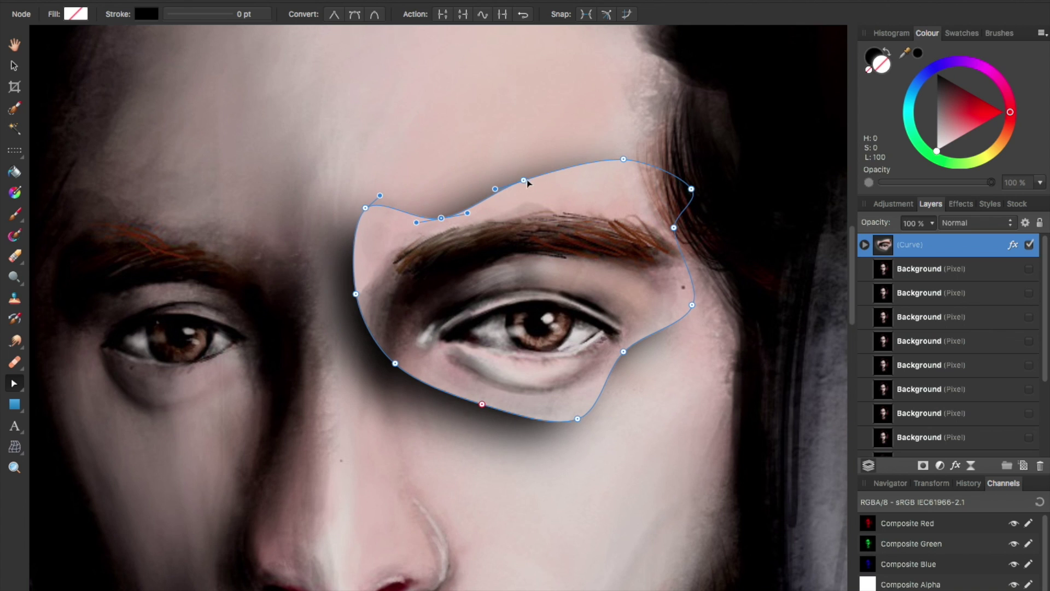
pyautogui.moveTo(525, 182); pyautogui.dragTo(502, 167)
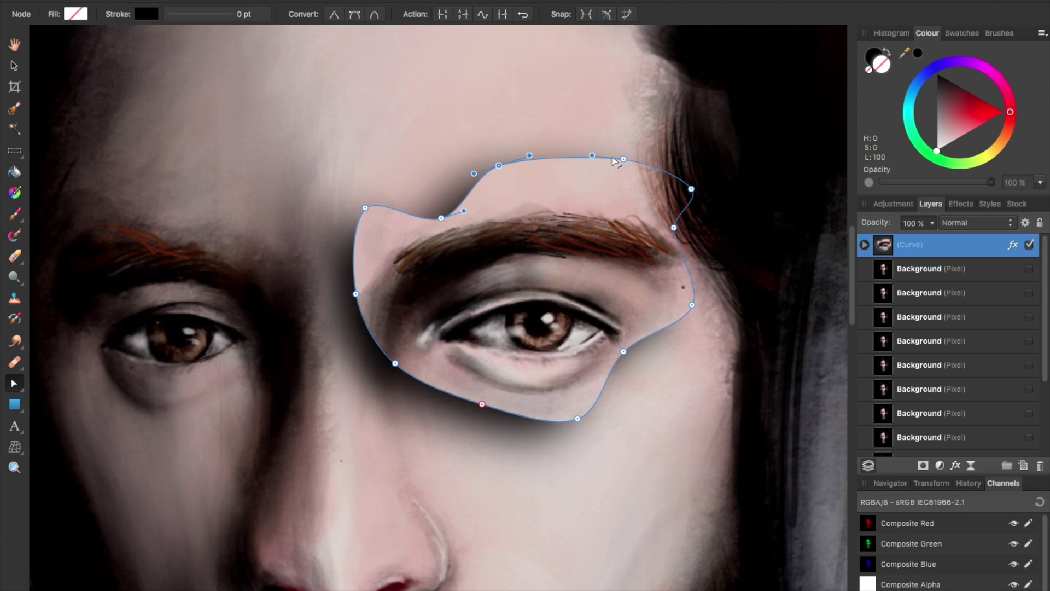
# Bend the curve segment above the outer eyebrow downward and pull the hairline node in toward the eyebrow's outer end
pyautogui.moveTo(587, 174); pyautogui.dragTo(566, 210)
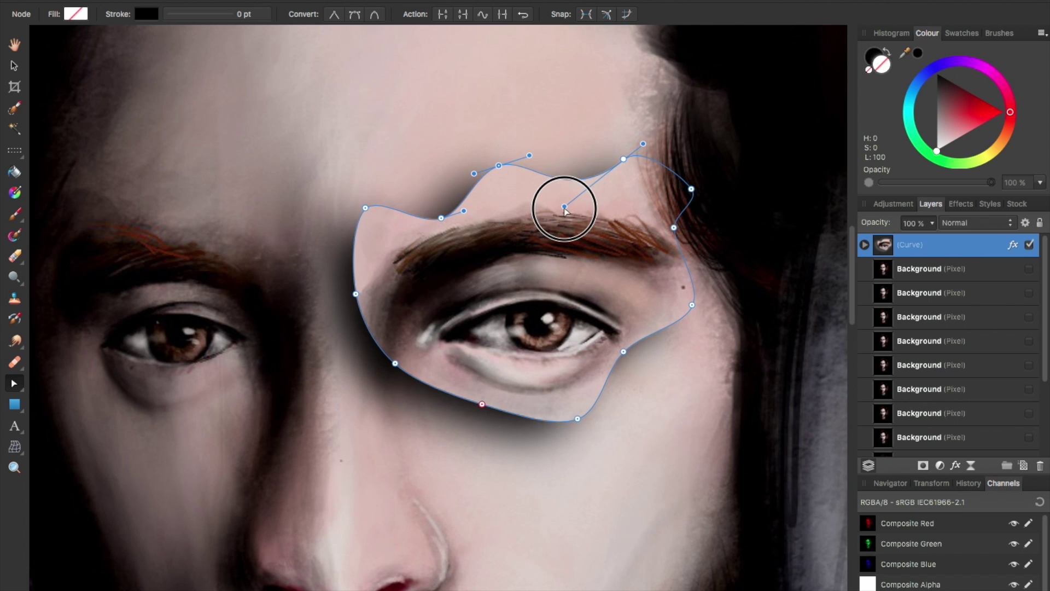
pyautogui.moveTo(691, 190); pyautogui.dragTo(658, 206)
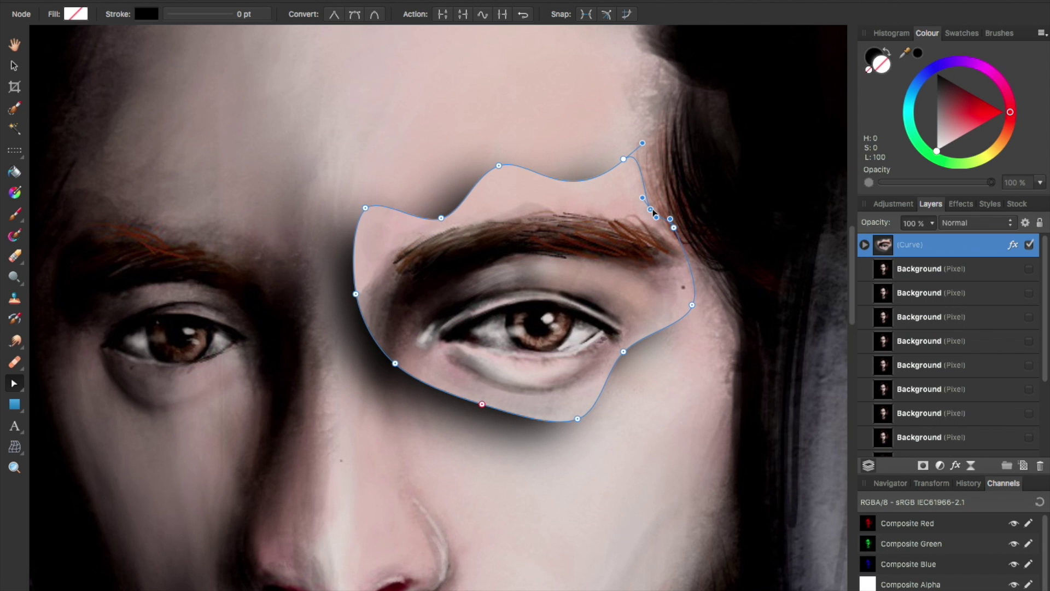
pyautogui.scroll(-5, 653, 213)
pyautogui.scroll(5, 496, 277)
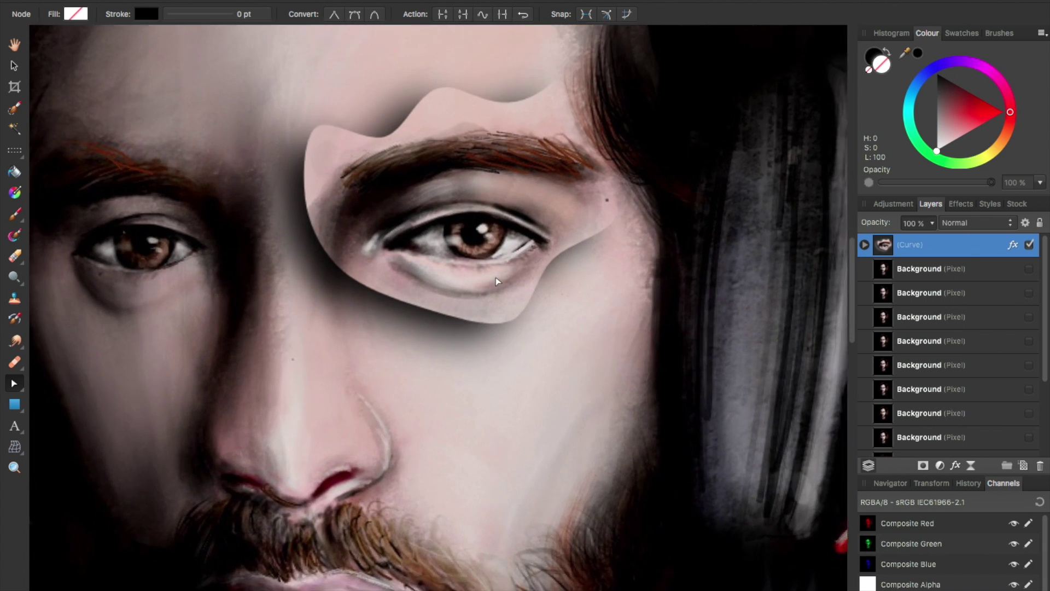
pyautogui.scroll(-4, 496, 277)
pyautogui.scroll(2, 563, 311)
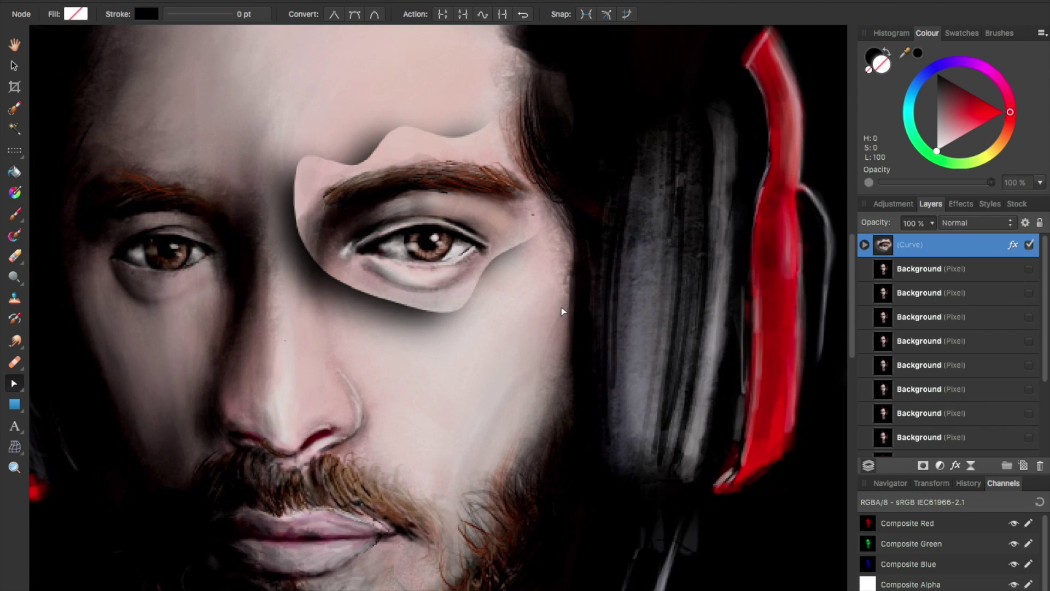
pyautogui.scroll(3, 628, 363)
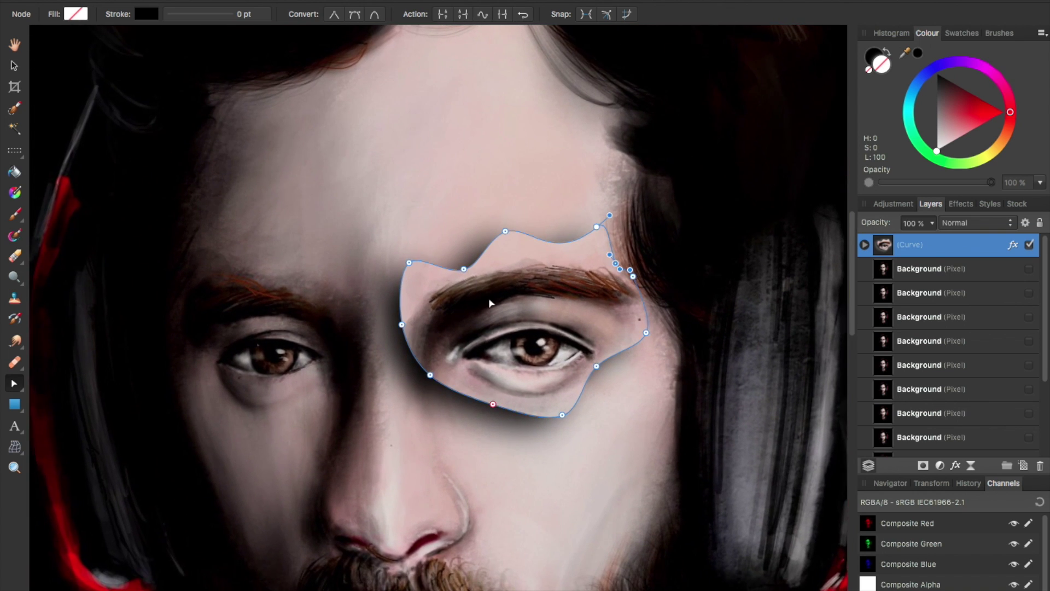
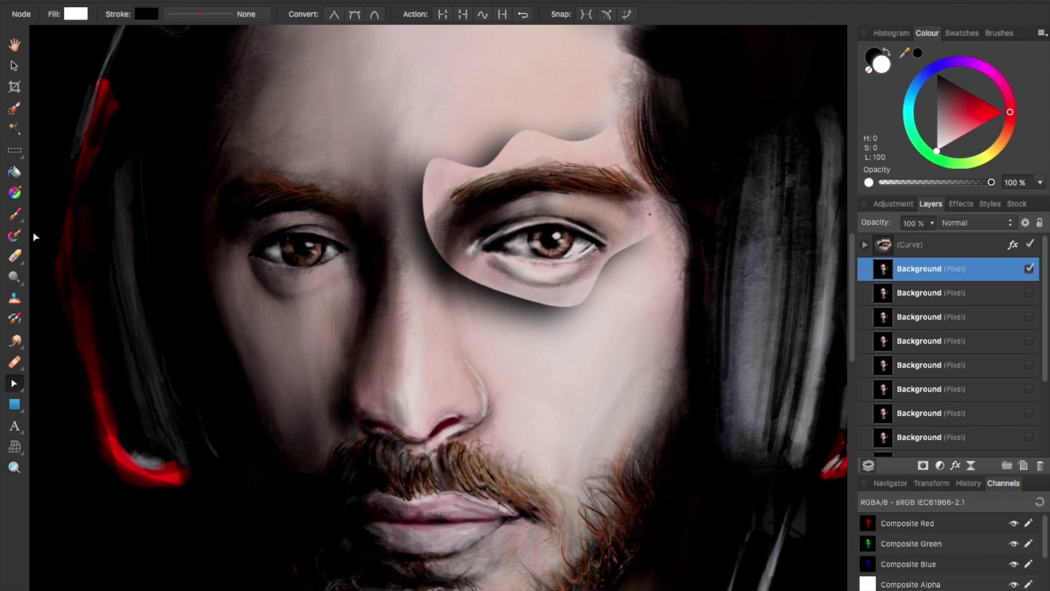
# Activate the Pen Tool for outlining the portrait's left-hand eye
pyautogui.click(64, 385)
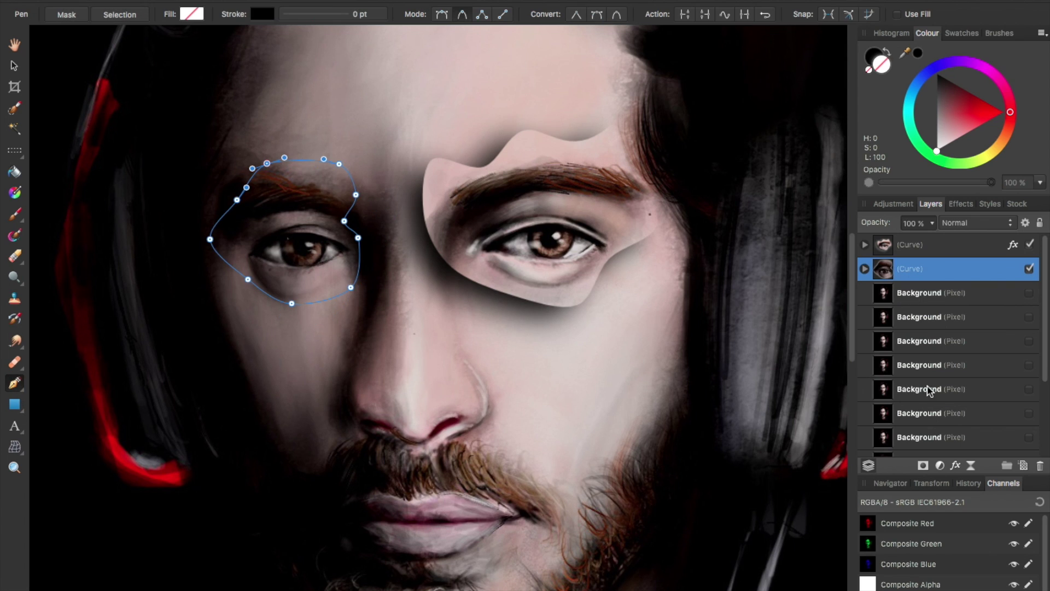
# Temporarily hide the locked original Background to check the two cut-out eye pieces, and show it again
pyautogui.scroll(-5, 930, 383)
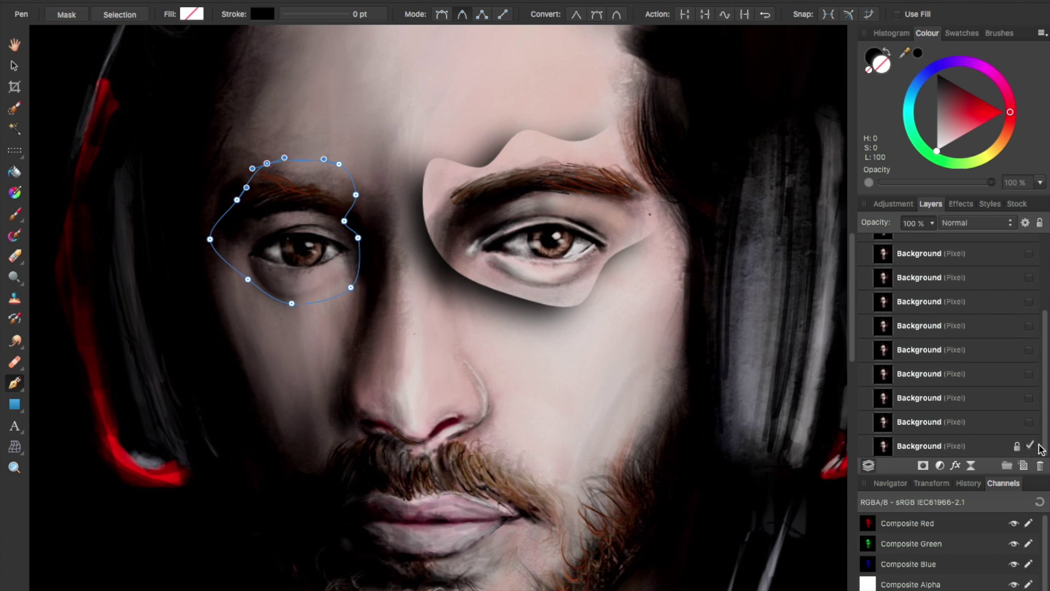
pyautogui.click(1030, 446)
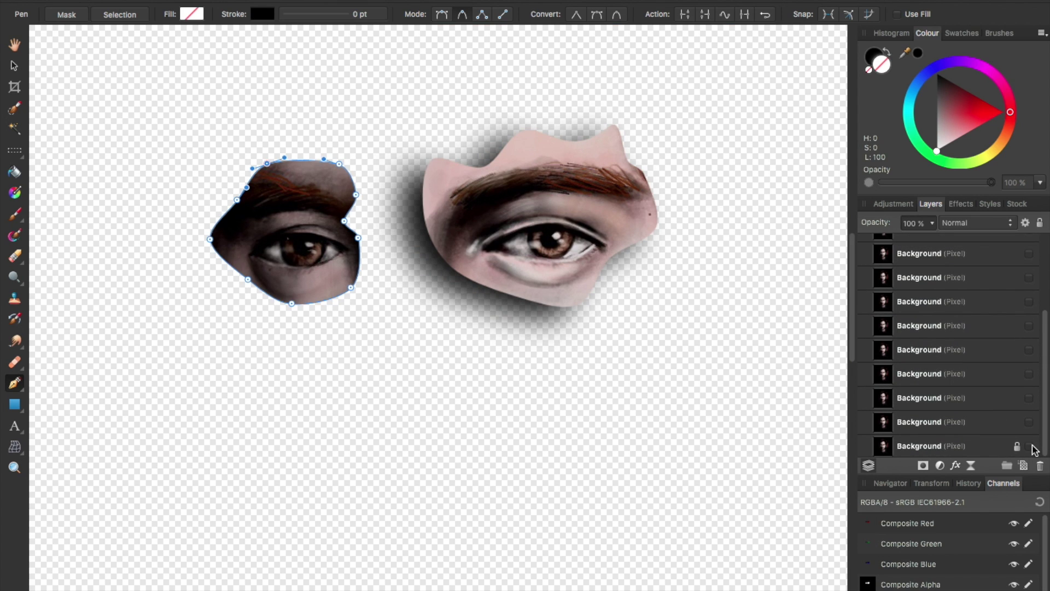
pyautogui.click(1031, 447)
# Paste the first eye piece's outer shadow effect onto the second eye's curve layer and switch to the Move Tool
pyautogui.scroll(3, 948, 328)
pyautogui.click(948, 273)
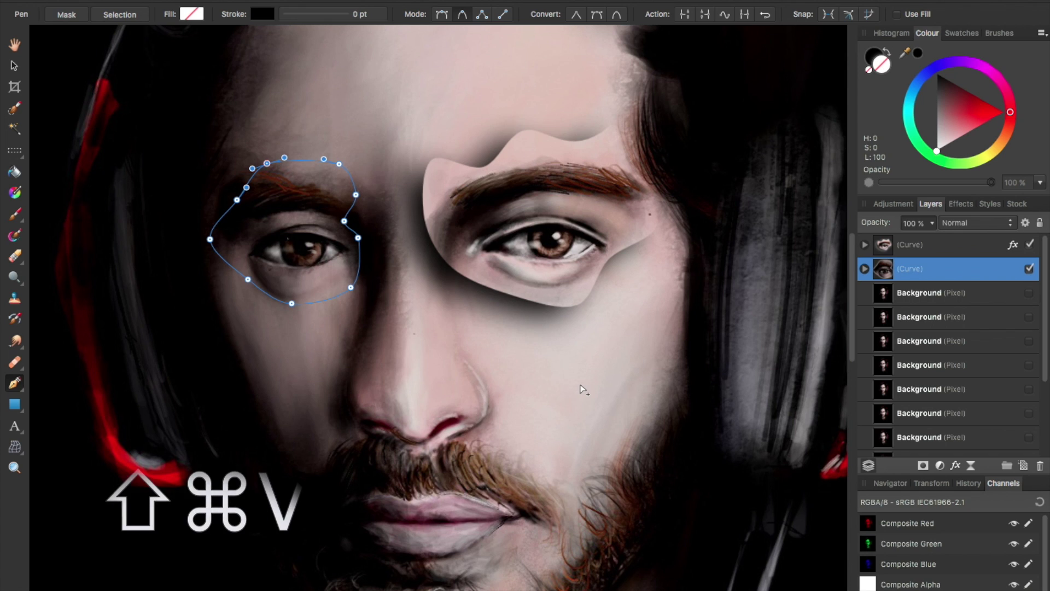
pyautogui.press('shift+super+v')
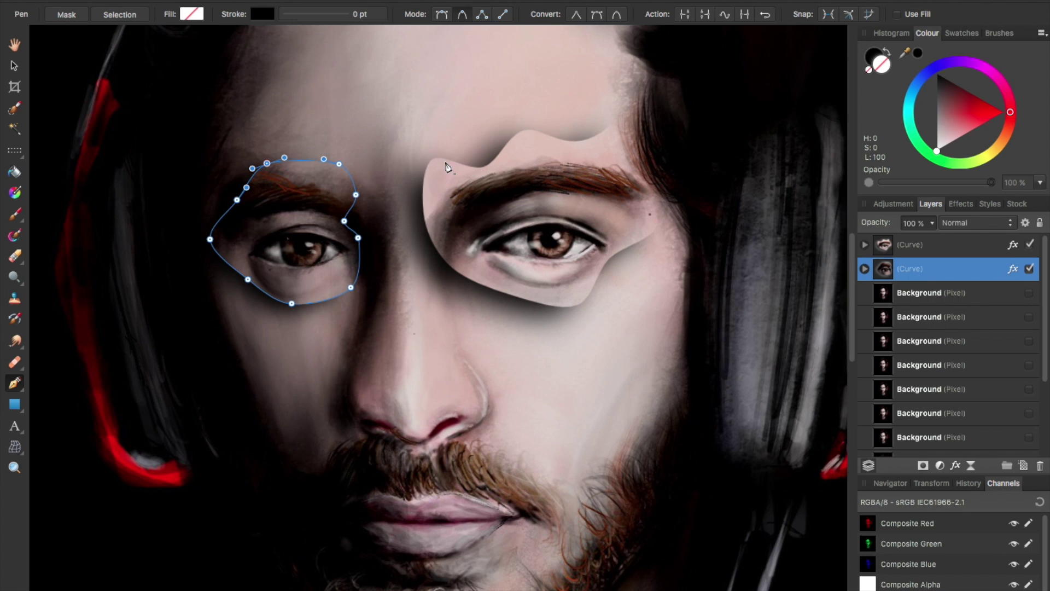
pyautogui.click(15, 67)
pyautogui.scroll(-2, 133, 203)
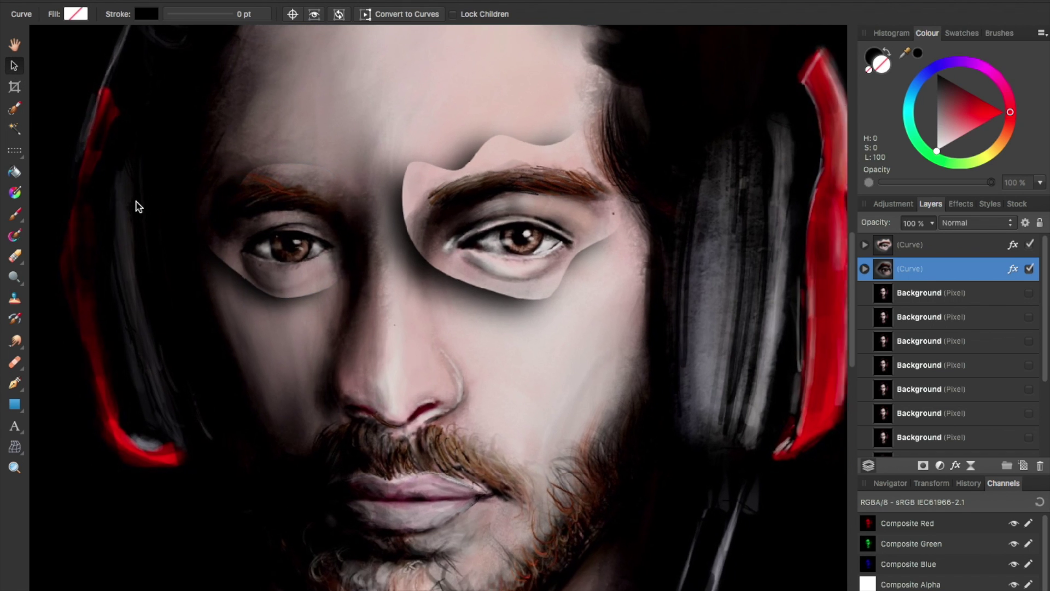
# Toggle the locked Background's visibility off and on to examine both shadowed eye pieces against the portrait
pyautogui.scroll(-1, 873, 372)
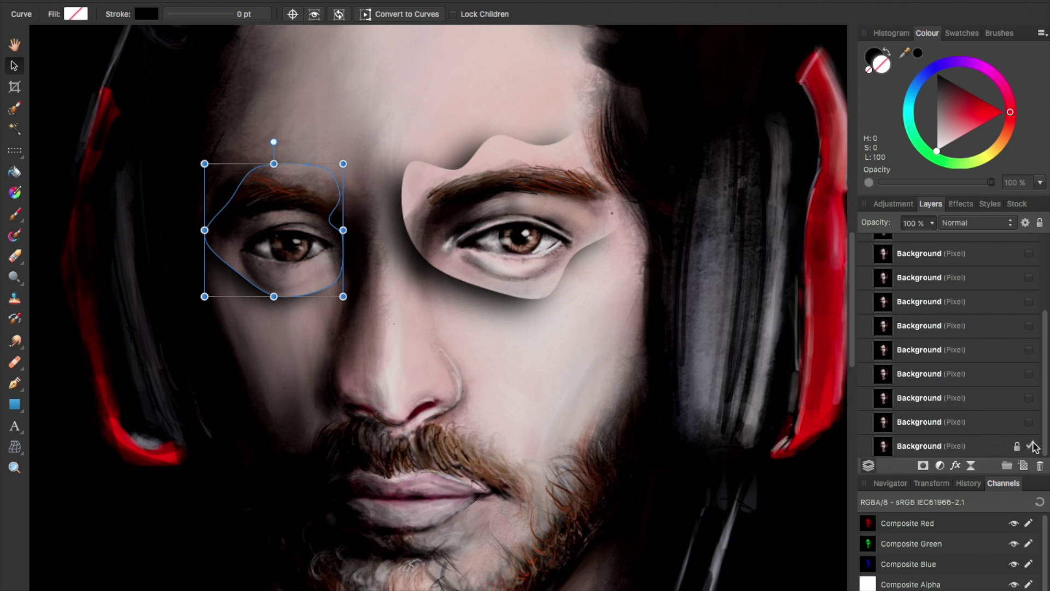
pyautogui.click(1032, 445)
pyautogui.click(1032, 446)
pyautogui.scroll(-4, 464, 415)
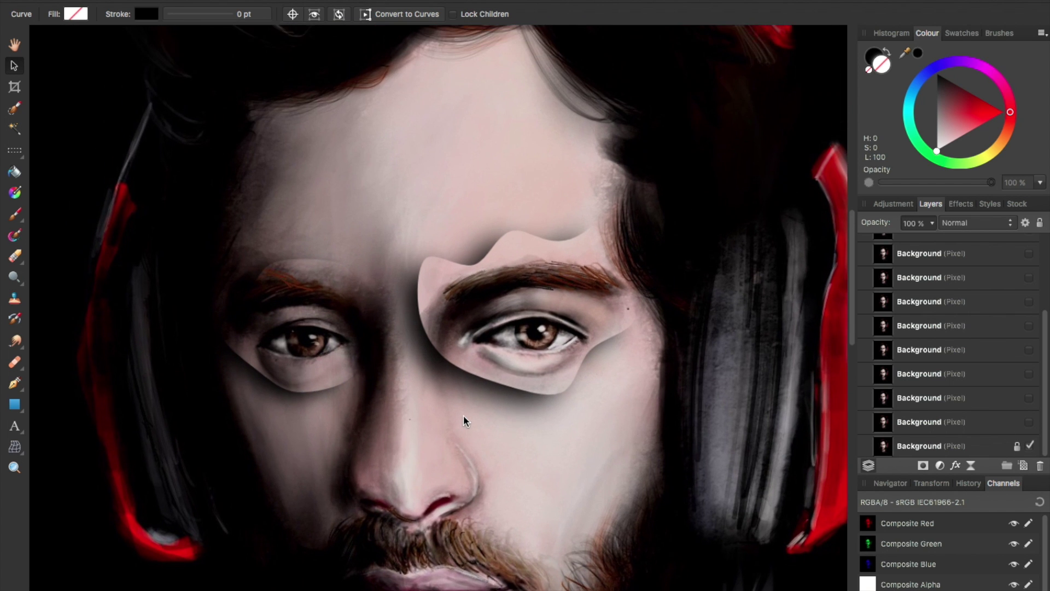
pyautogui.scroll(4, 463, 414)
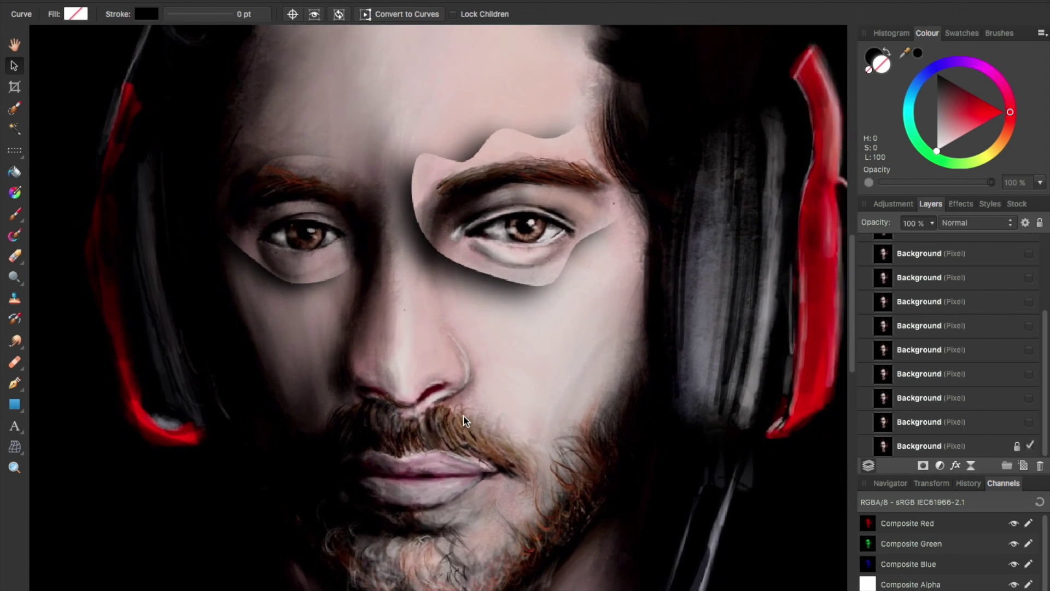
# Examine the two shadowed eye pieces up close and select the topmost hidden Background copy below their curves
pyautogui.scroll(3, 464, 381)
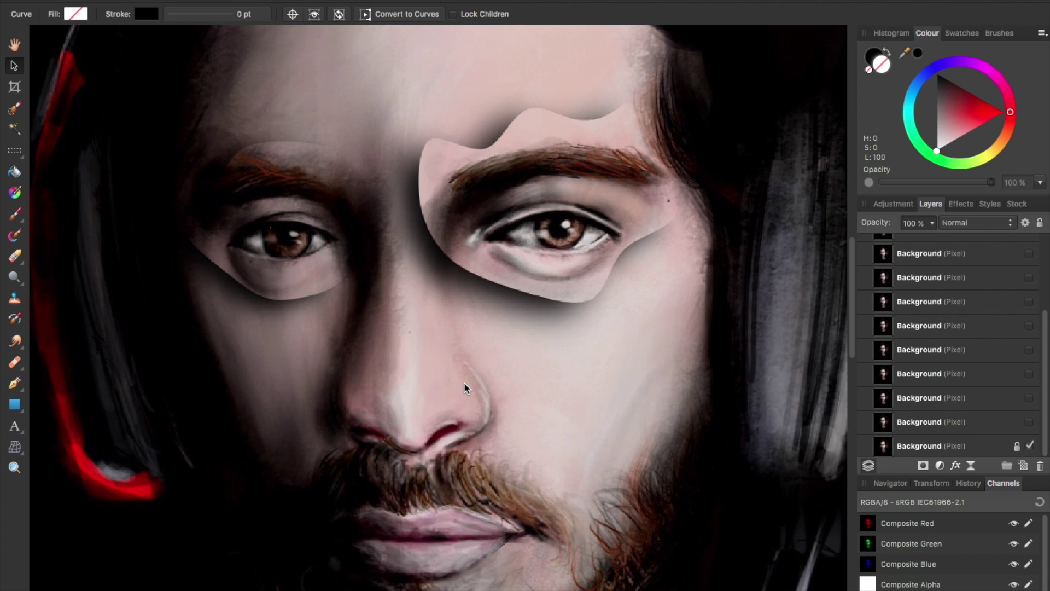
pyautogui.scroll(2, 953, 344)
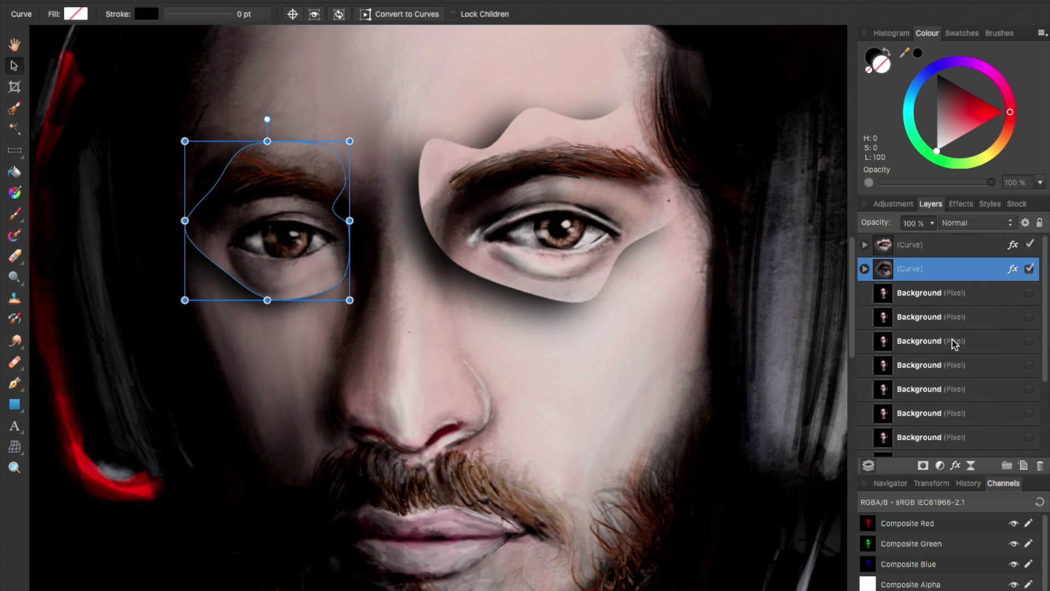
pyautogui.scroll(-3, 435, 386)
pyautogui.click(619, 244)
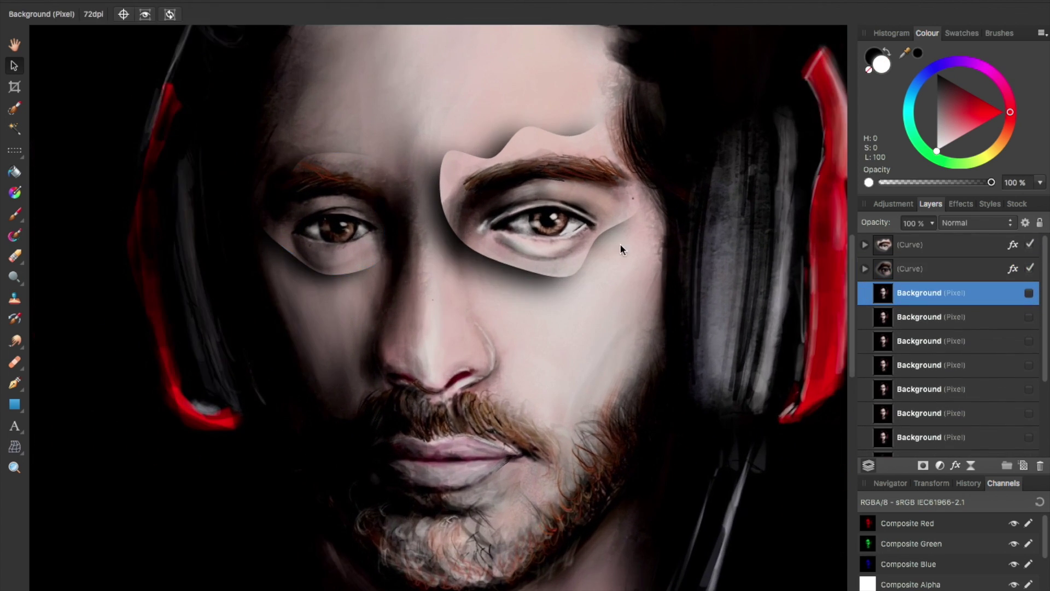
pyautogui.scroll(3, 526, 223)
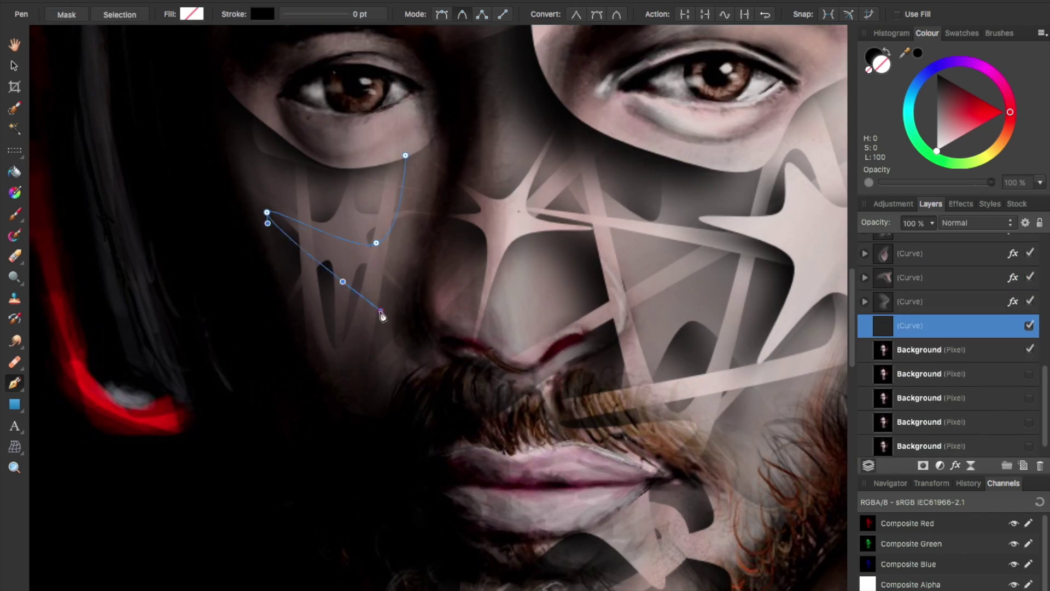
# Clip a Background copy inside the new cheek curve and reorder the curve layers to gather the star pieces above the squiggles
pyautogui.click(940, 356)
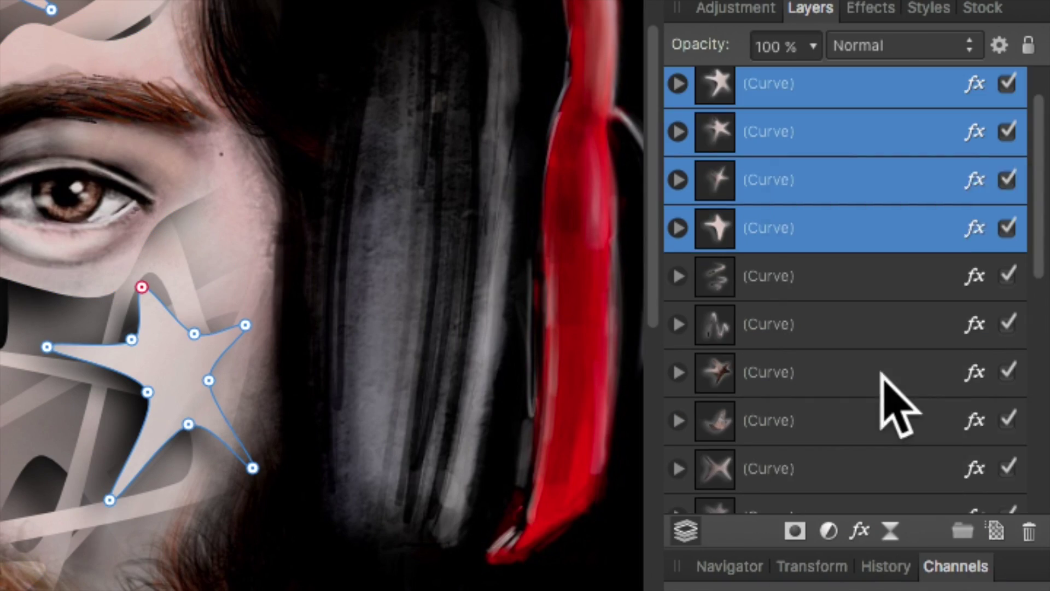
pyautogui.click(701, 271)
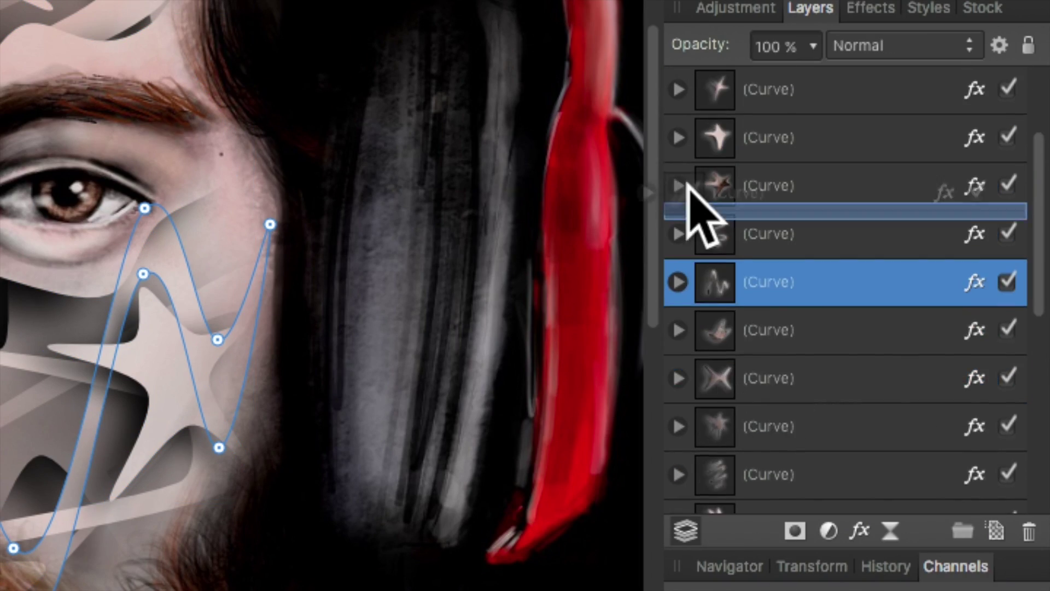
pyautogui.scroll(-3, 817, 364)
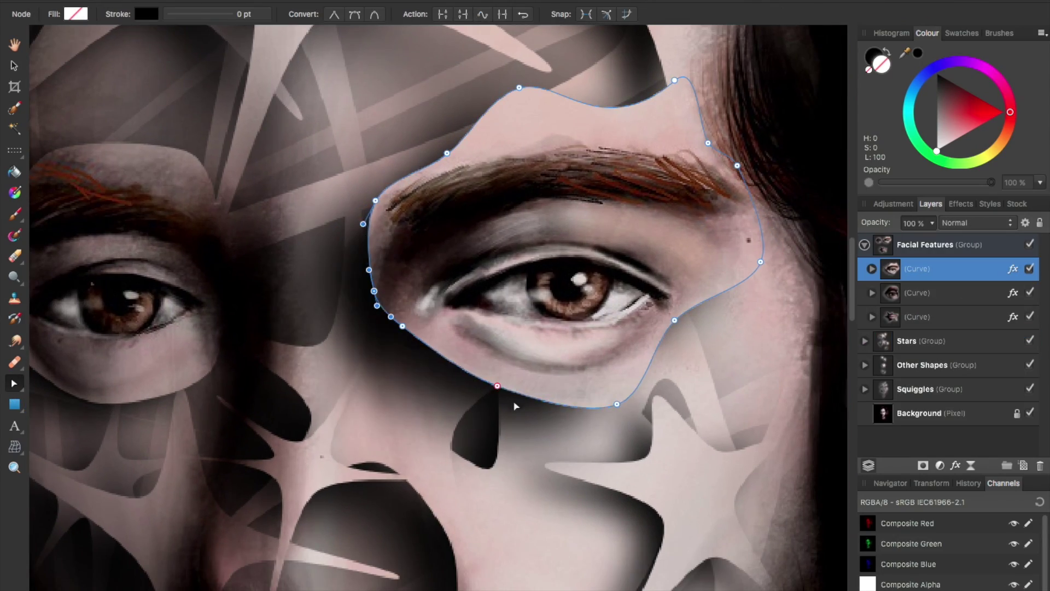
# Reshape the larger eye piece's curve in Facial Features with the Node Tool and toggle the locked Background's visibility
pyautogui.moveTo(716, 257); pyautogui.dragTo(698, 239)
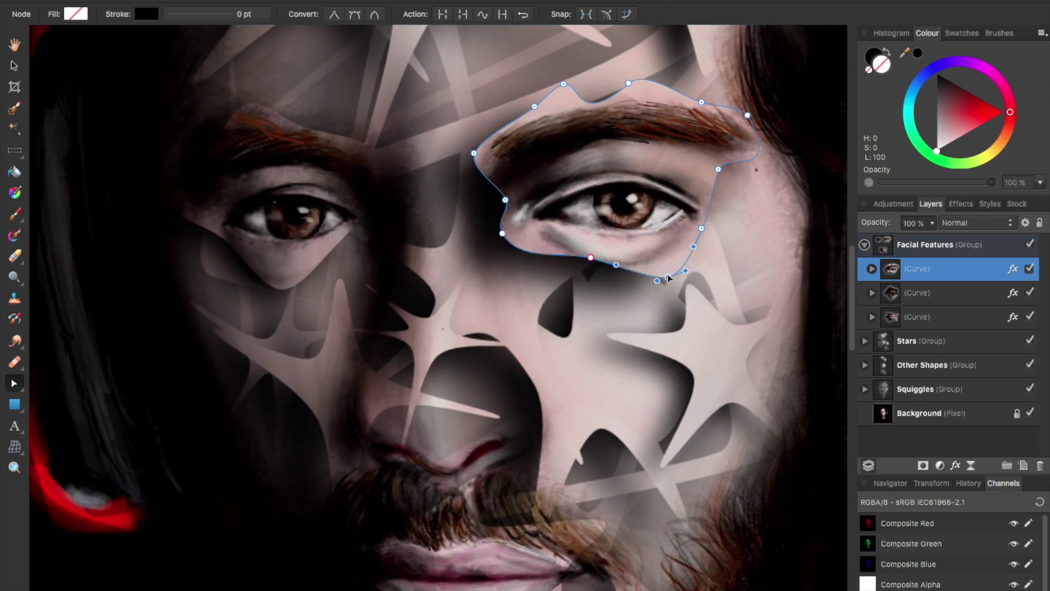
pyautogui.click(1032, 419)
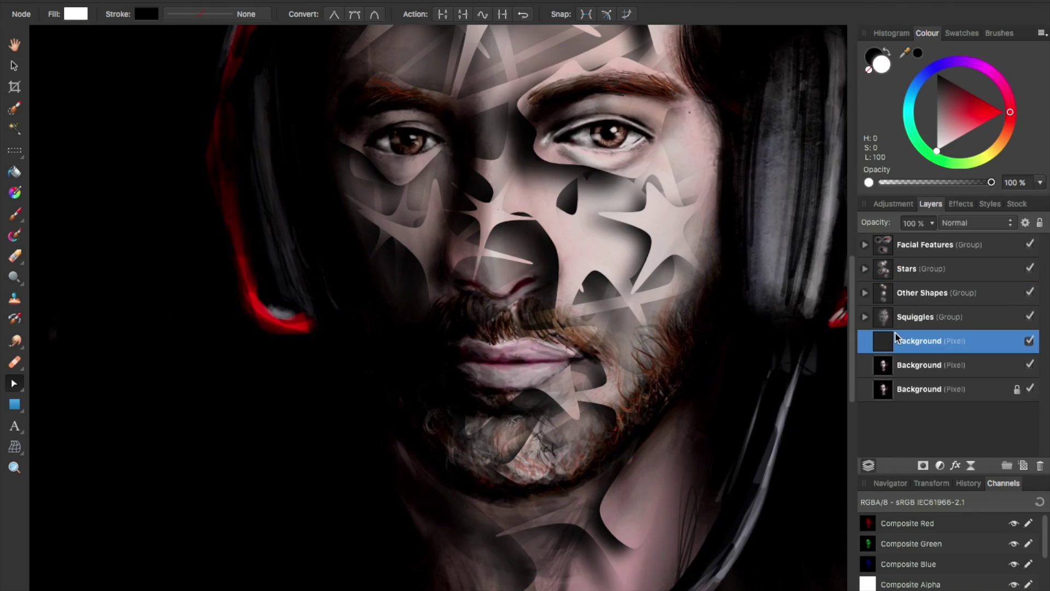
# Move Background copies into the shape groups and clip one inside the new oval curve below the larger eye
pyautogui.keyDown('shift'); pyautogui.click(914, 394); pyautogui.keyUp('shift')
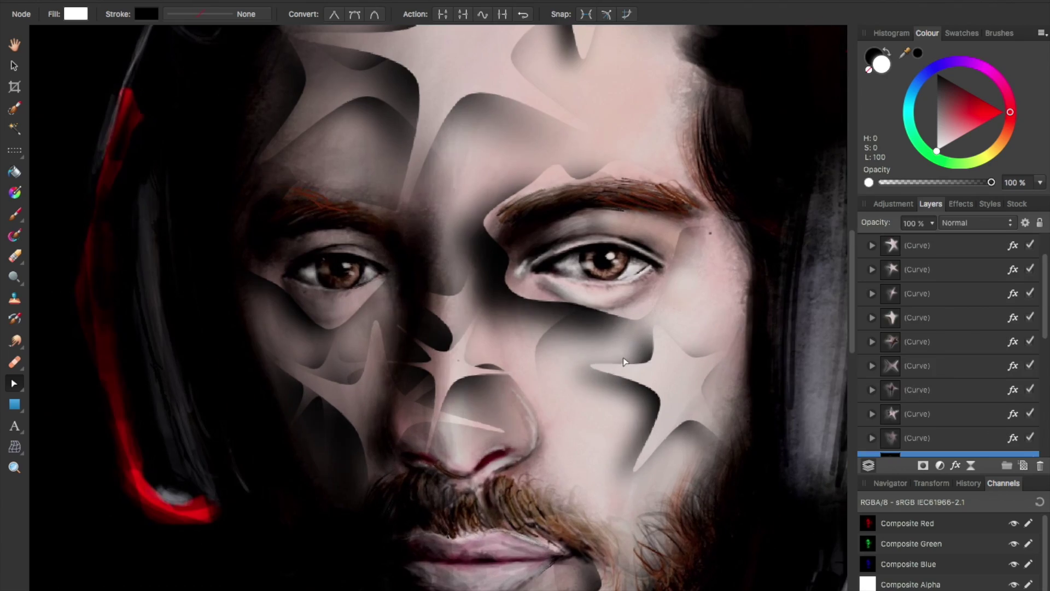
pyautogui.click(939, 362)
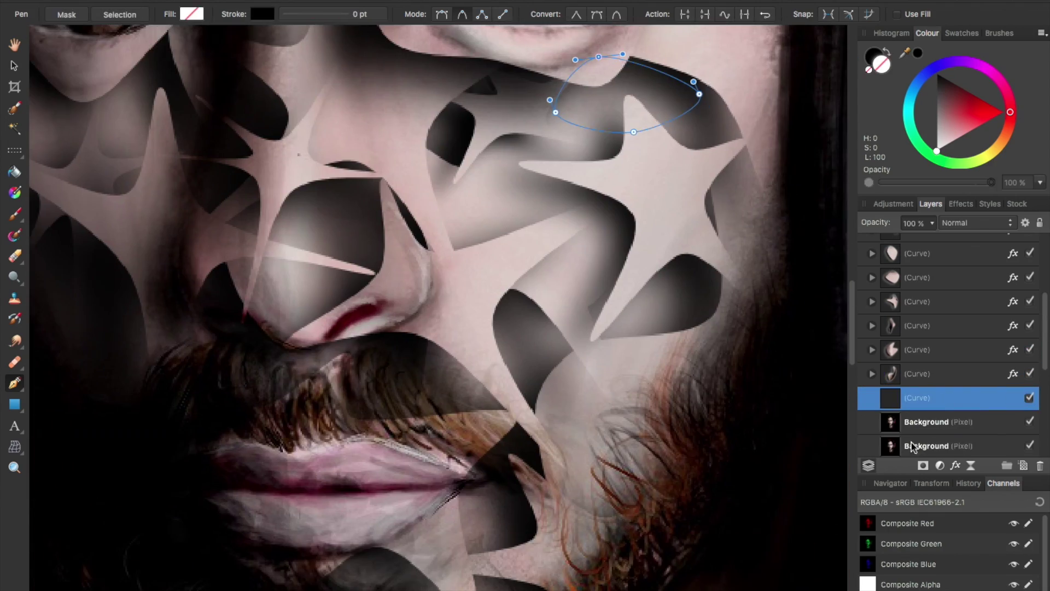
pyautogui.click(898, 375)
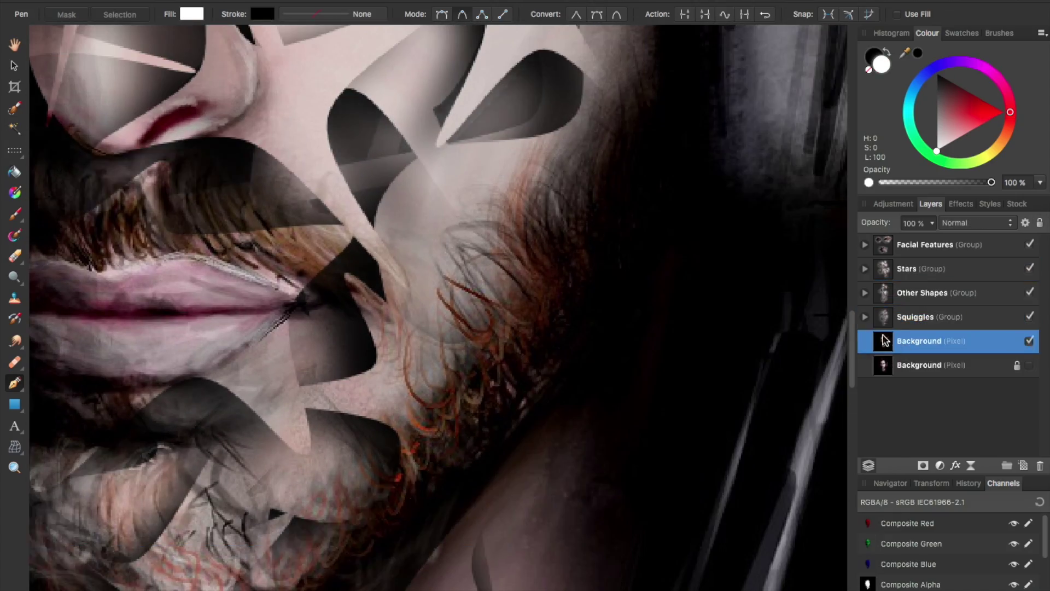
pyautogui.moveTo(882, 336); pyautogui.dragTo(941, 269)
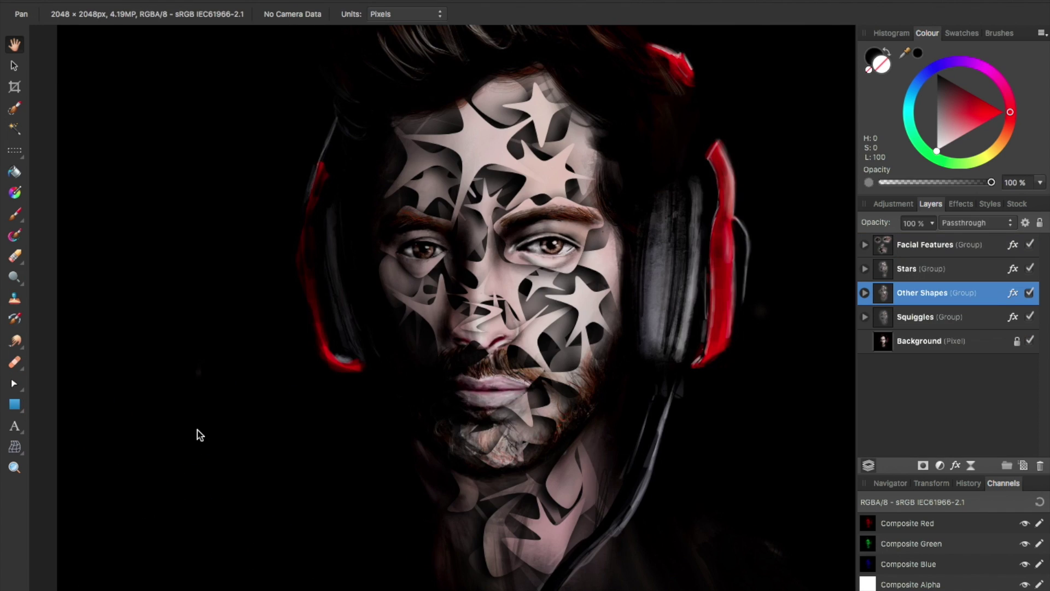
# Examine the shadowed star, squiggle and other cut-out shapes across the forehead, face, beard and neck
pyautogui.scroll(-5, 403, 82)
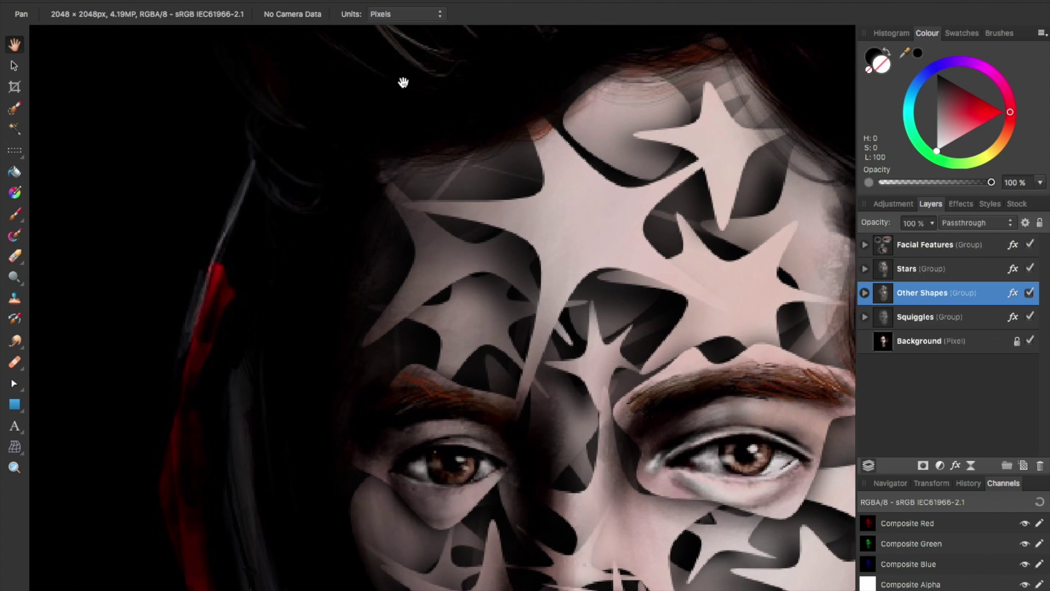
pyautogui.hscroll(4, 403, 82)
pyautogui.hscroll(-3, 403, 82)
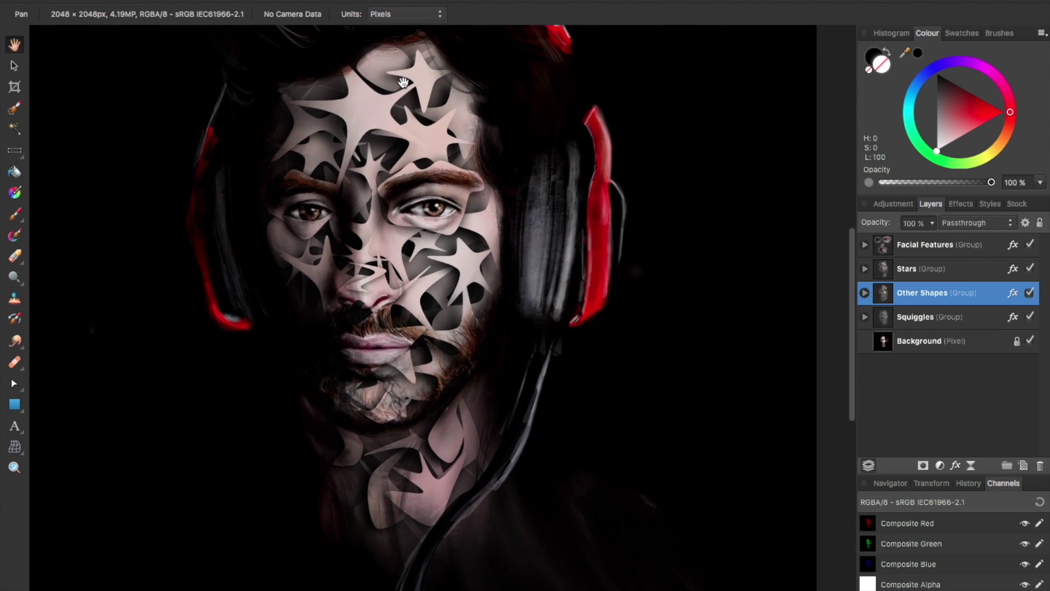
pyautogui.scroll(5, 403, 82)
pyautogui.scroll(-2, 403, 82)
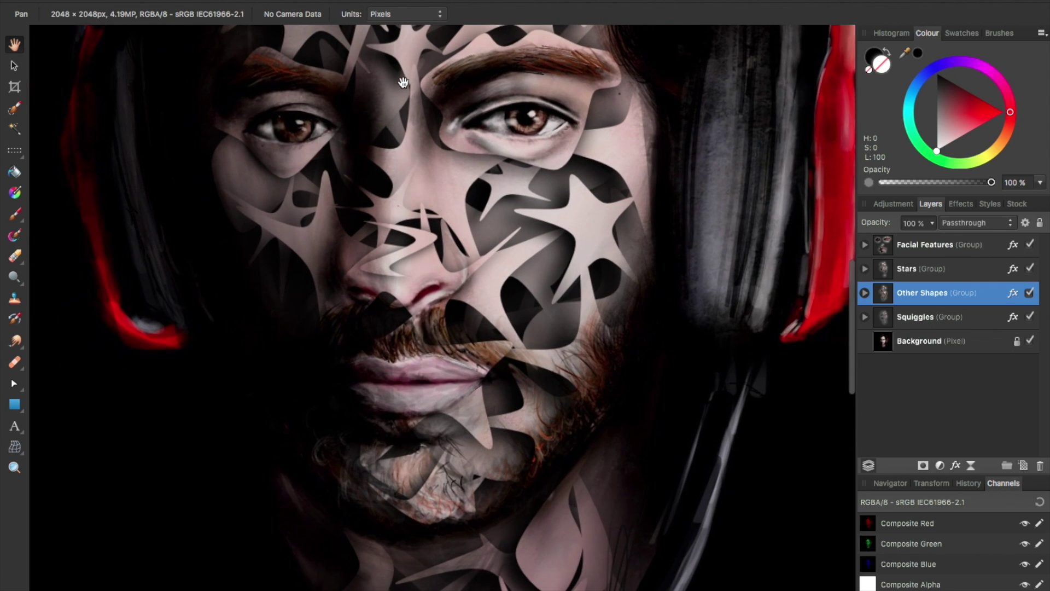
pyautogui.scroll(4, 404, 82)
pyautogui.scroll(-3, 403, 82)
pyautogui.scroll(-1, 403, 82)
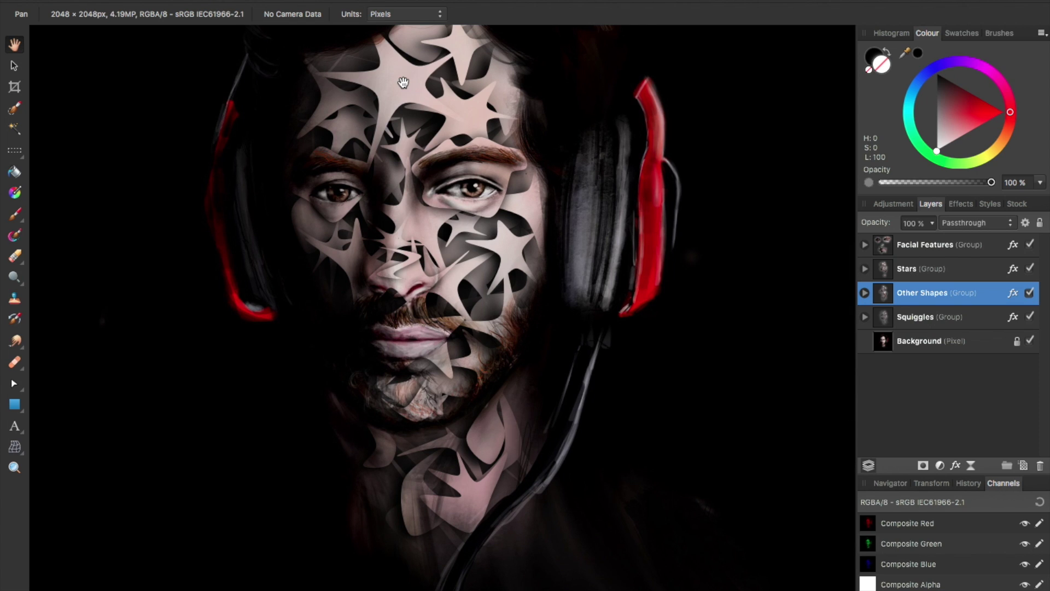
# Duplicate the locked Background layer four times and add an empty pixel layer above the copies
pyautogui.click(927, 339)
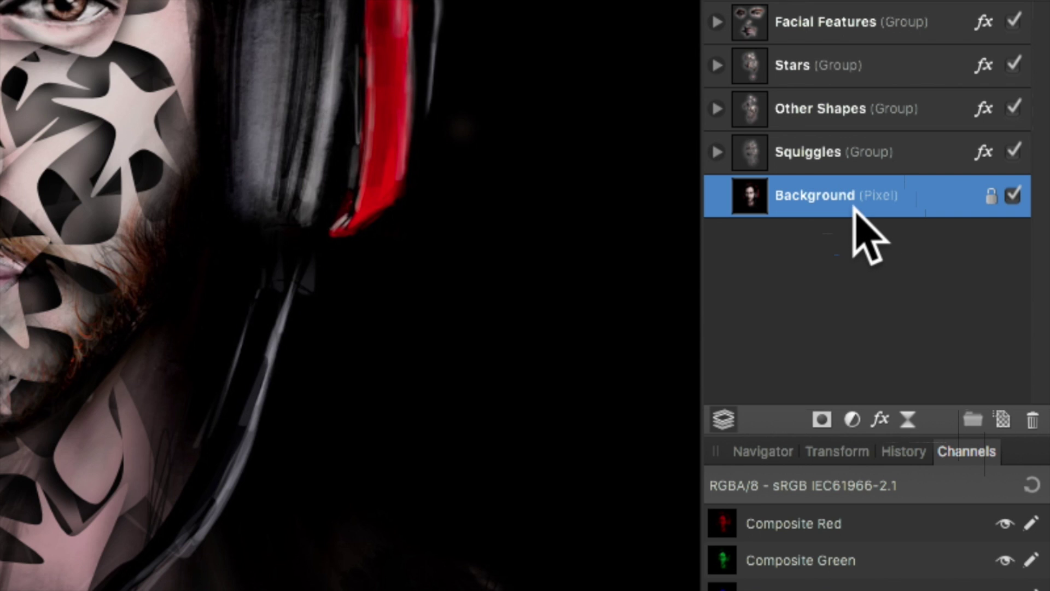
pyautogui.hotkey('ctrl', 'shift', 'n')
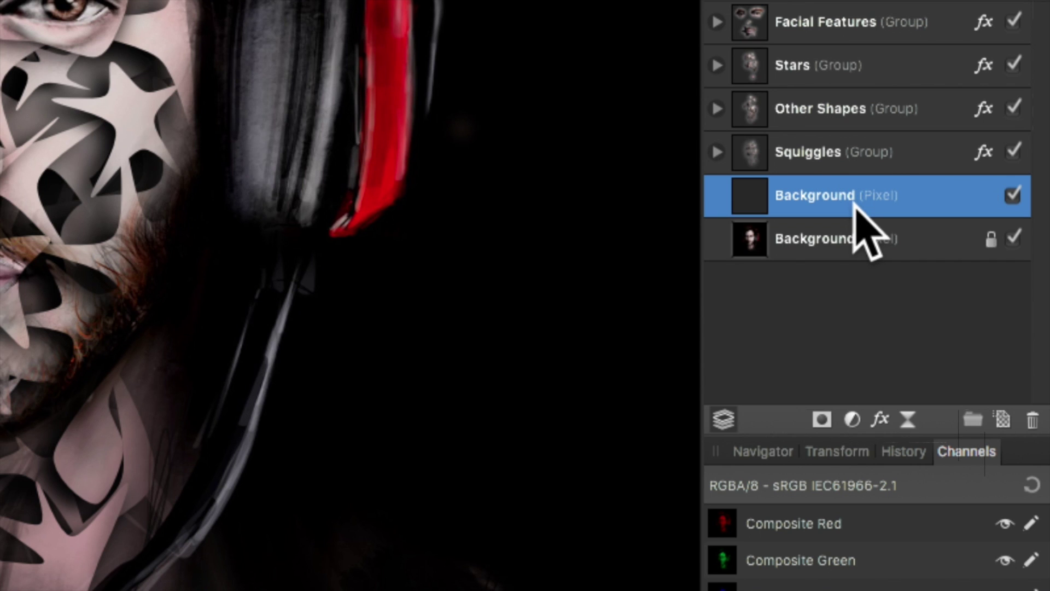
pyautogui.hotkey('ctrl', 'shift', 'n')
pyautogui.hotkey('ctrl', 'shift', 'n')
pyautogui.hotkey('ctrl', 'shift', 'n')
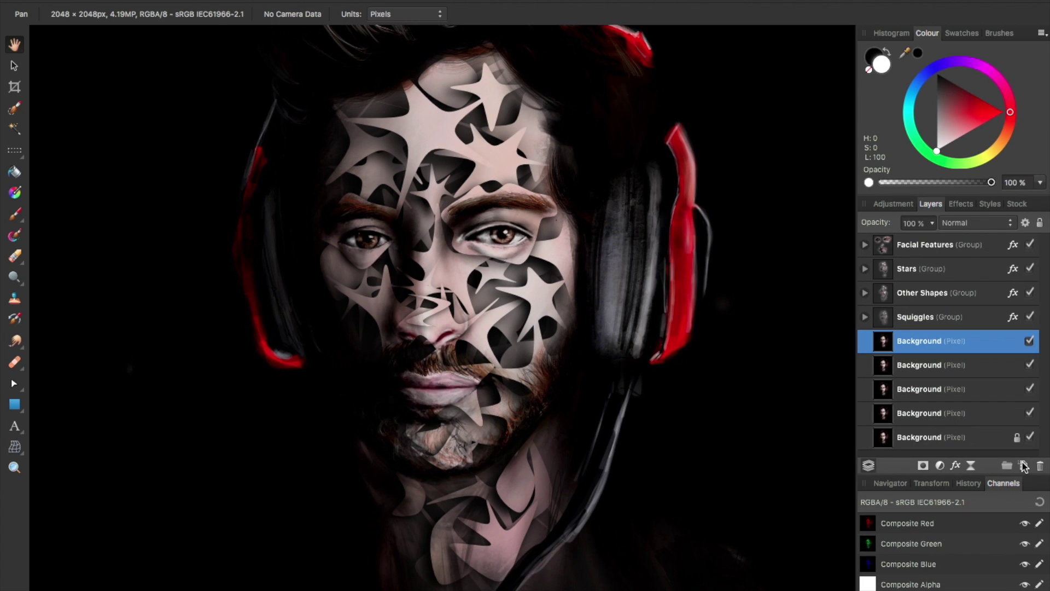
pyautogui.scroll(-2, 937, 361)
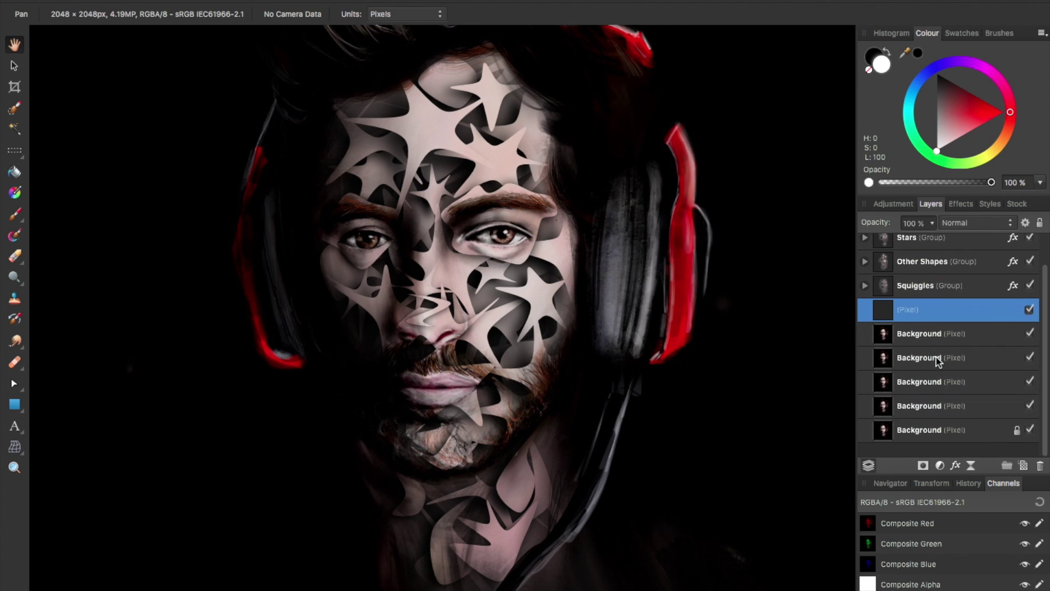
# Place the minecraft_diamond_pickaxe PNG from the Sparklez folder onto the portrait and move its layer above all the groups
pyautogui.scroll(3, 937, 359)
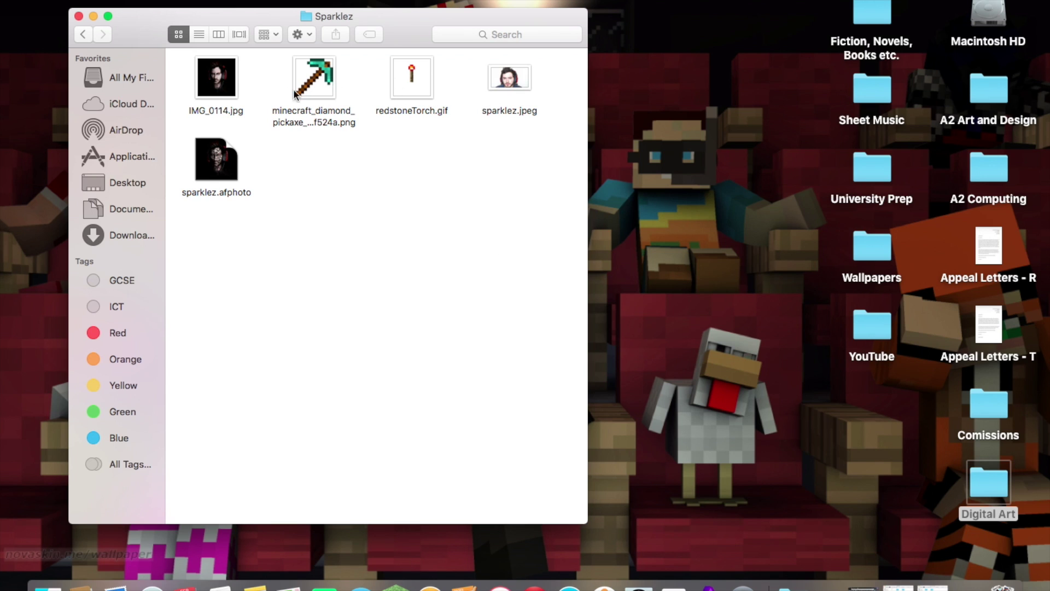
pyautogui.moveTo(1043, 306); pyautogui.dragTo(378, 242)
pyautogui.press('super+minus')
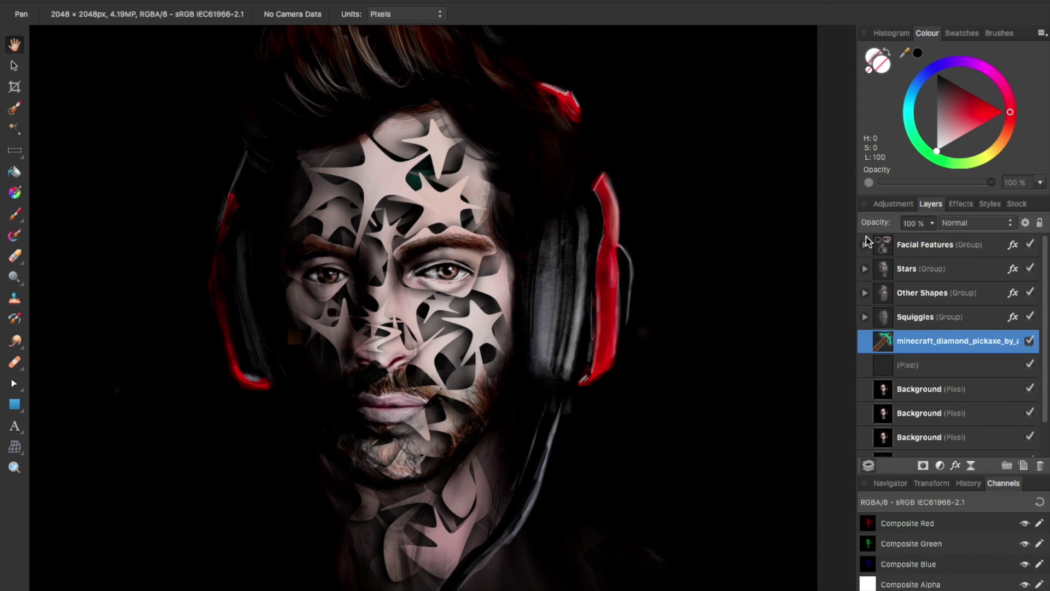
pyautogui.moveTo(867, 241); pyautogui.dragTo(867, 244)
pyautogui.scroll(-2, 757, 318)
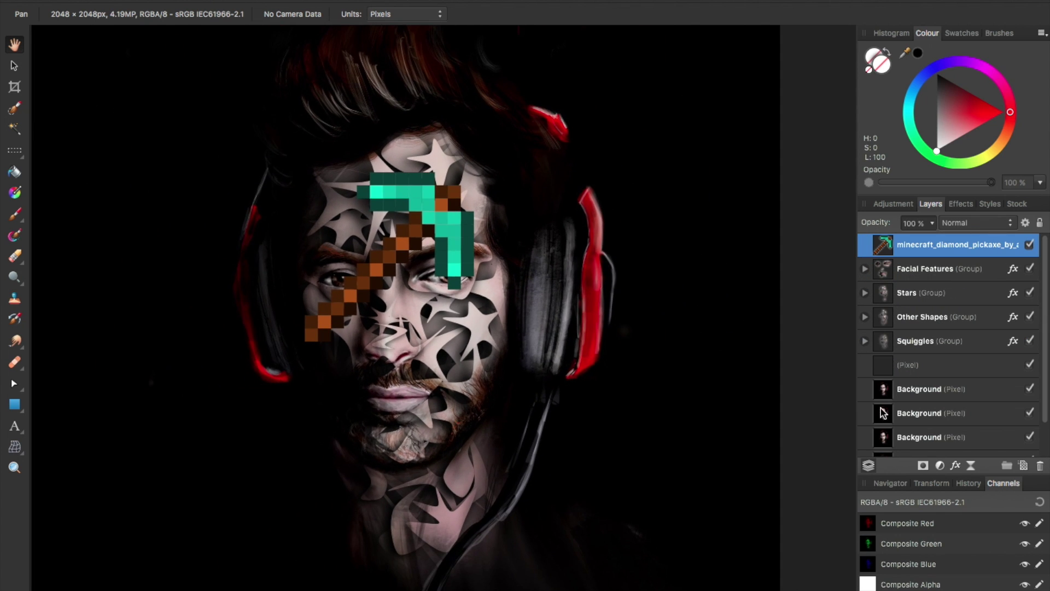
# Delete the empty pixel layer and move one Background copy directly beneath the pickaxe image, above Facial Features
pyautogui.click(903, 370)
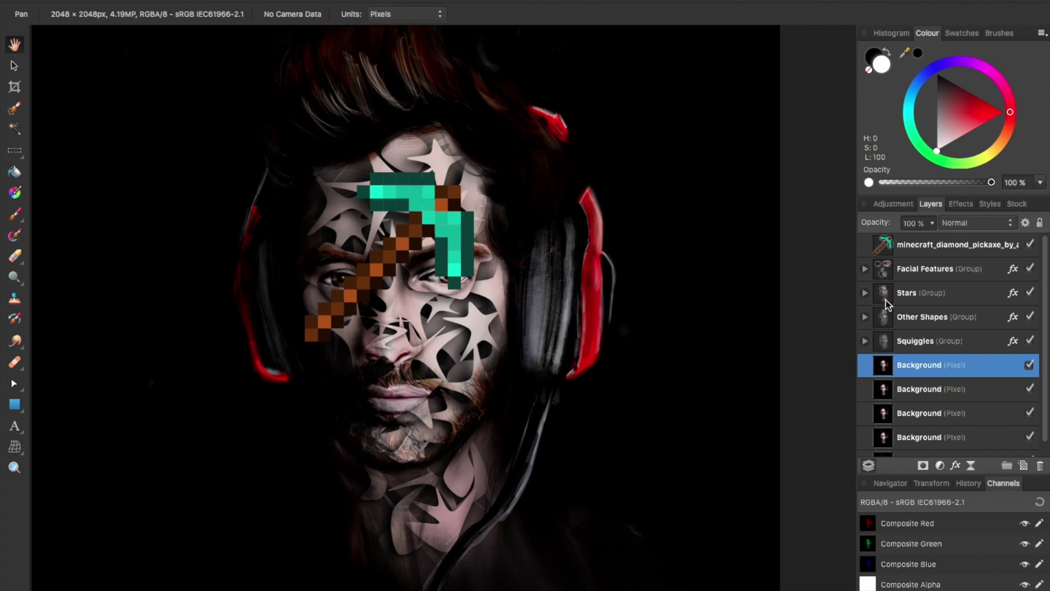
pyautogui.click(884, 367)
pyautogui.moveTo(895, 265); pyautogui.dragTo(895, 262)
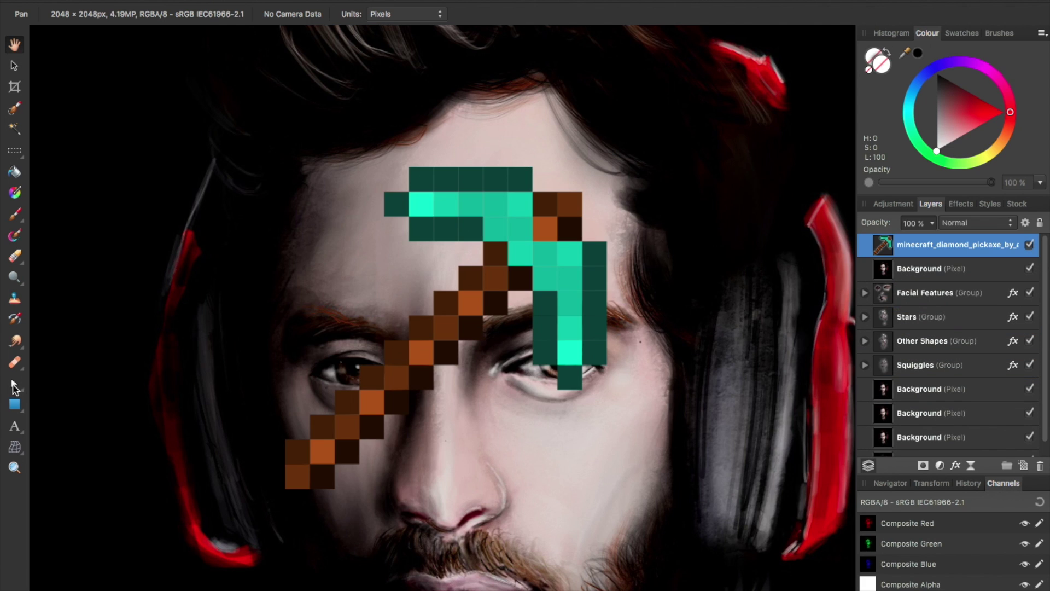
# Start outlining the pickaxe image with the Pen Tool in Polygon Mode, following the upper edge of its teal head
pyautogui.scroll(3, 329, 181)
pyautogui.click(14, 383)
pyautogui.click(72, 387)
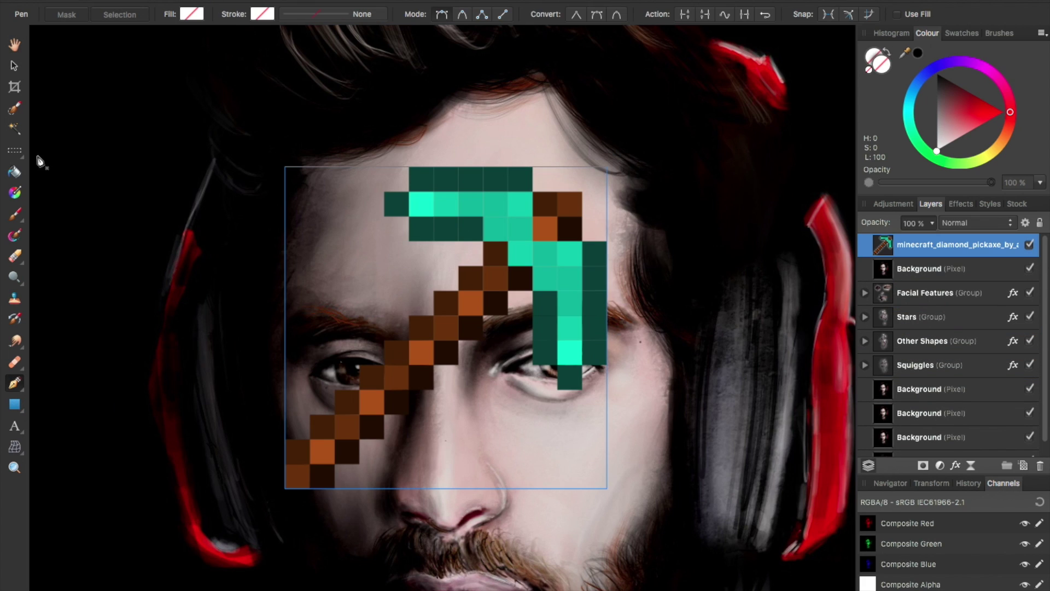
pyautogui.scroll(3, 322, 202)
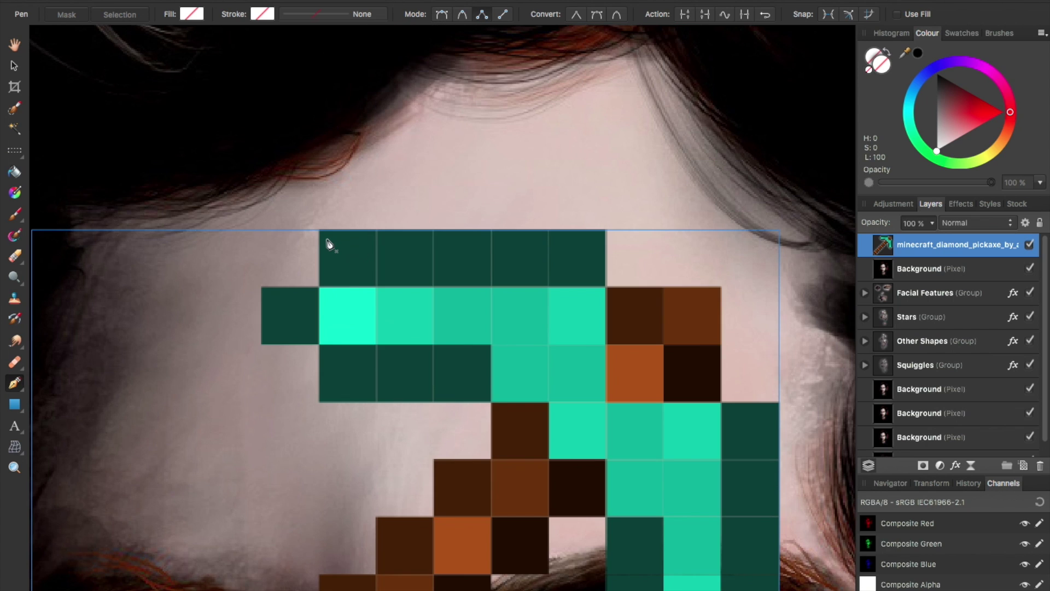
pyautogui.click(322, 229)
pyautogui.click(604, 227)
pyautogui.click(607, 285)
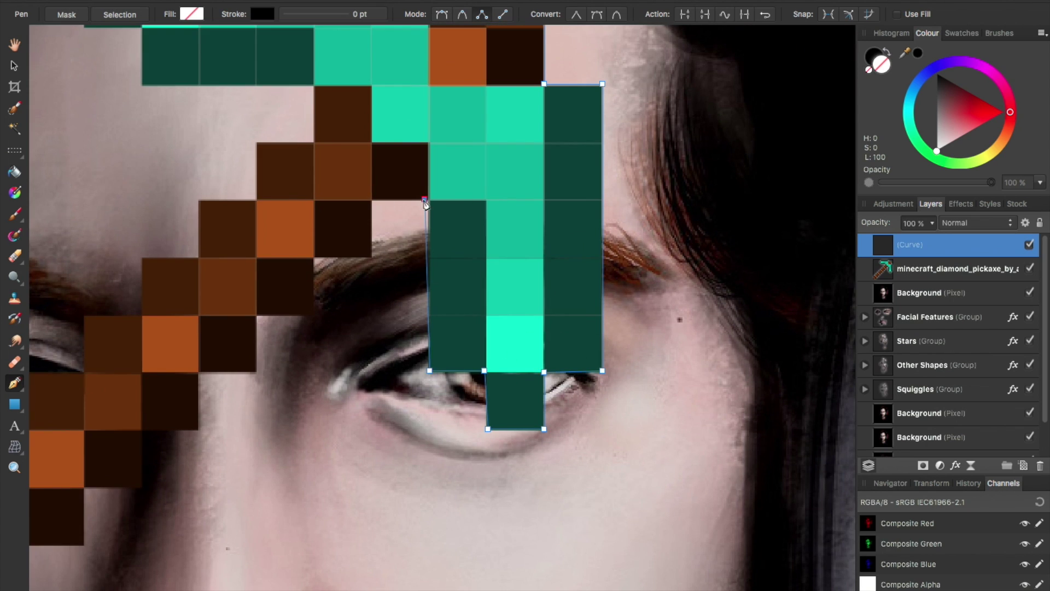
# Continue the straight-edged outline around the pickaxe head's downward blade and along the stepped lower edge of the handle
pyautogui.scroll(-10, 367, 266)
pyautogui.click(406, 223)
pyautogui.click(350, 223)
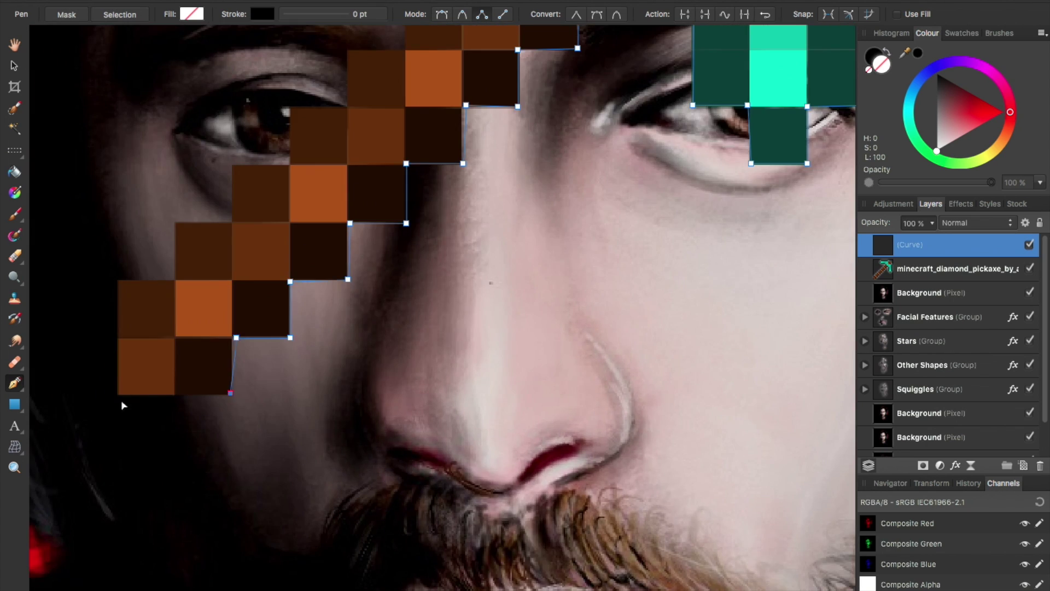
# Trace the handle's stepped upper edge and the head's outer end, closing the pickaxe outline at its starting node
pyautogui.scroll(5, 123, 407)
pyautogui.scroll(10, 321, 336)
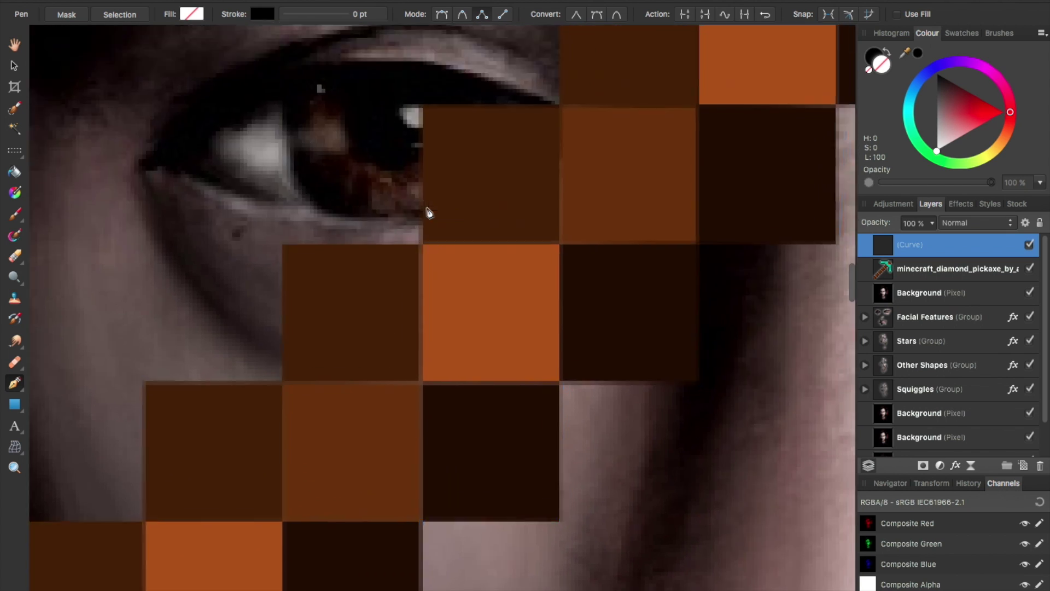
pyautogui.scroll(5, 428, 212)
pyautogui.click(481, 299)
pyautogui.scroll(15, 539, 324)
pyautogui.click(339, 205)
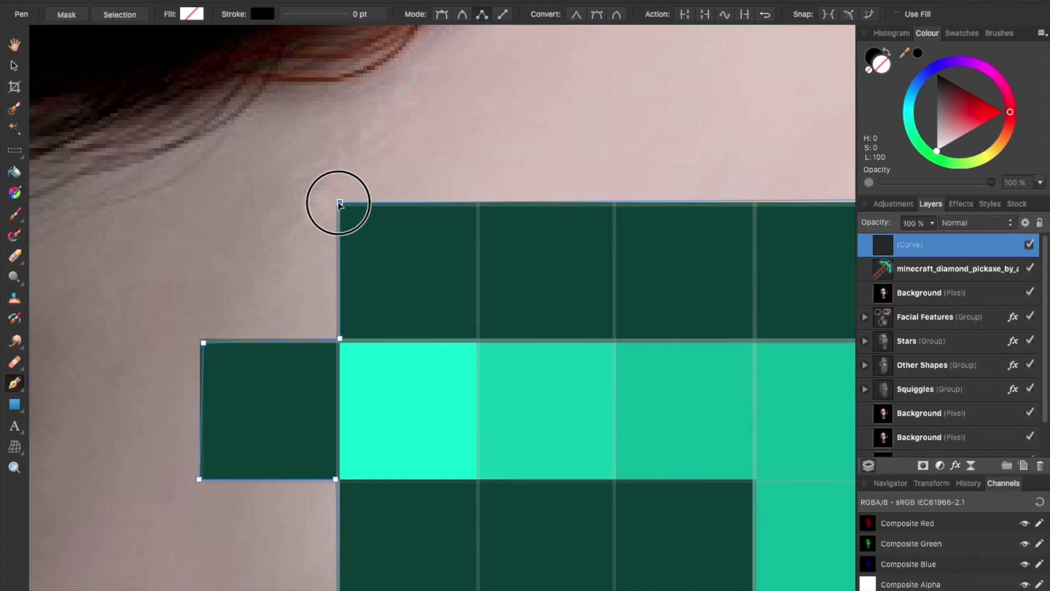
# Hide the pickaxe image layer to check the traced curve against the portrait, and select that image layer
pyautogui.scroll(-10, 340, 207)
pyautogui.click(1030, 269)
pyautogui.scroll(-3, 766, 320)
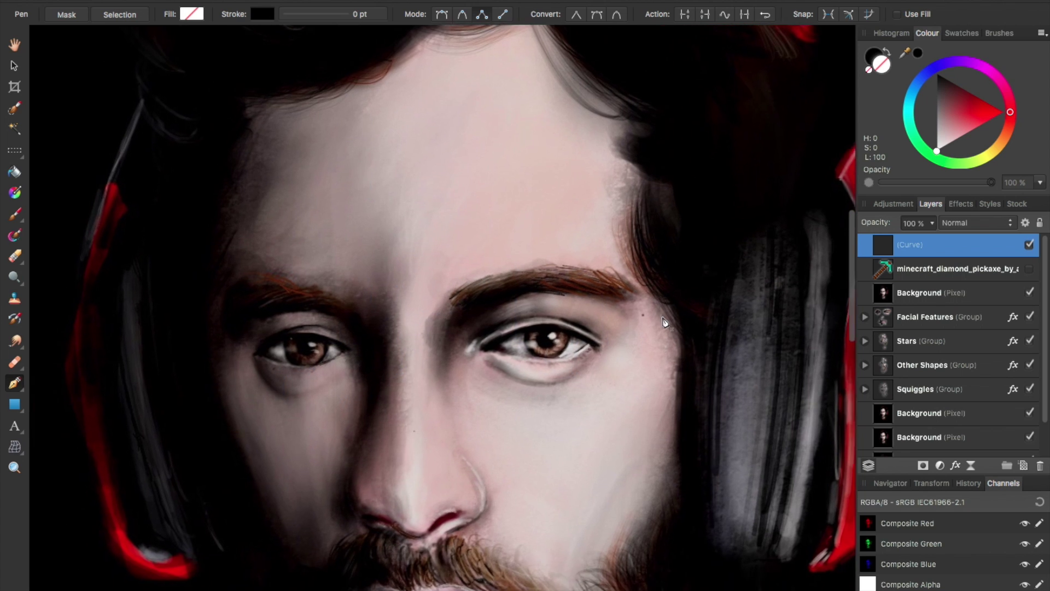
pyautogui.scroll(3, 664, 322)
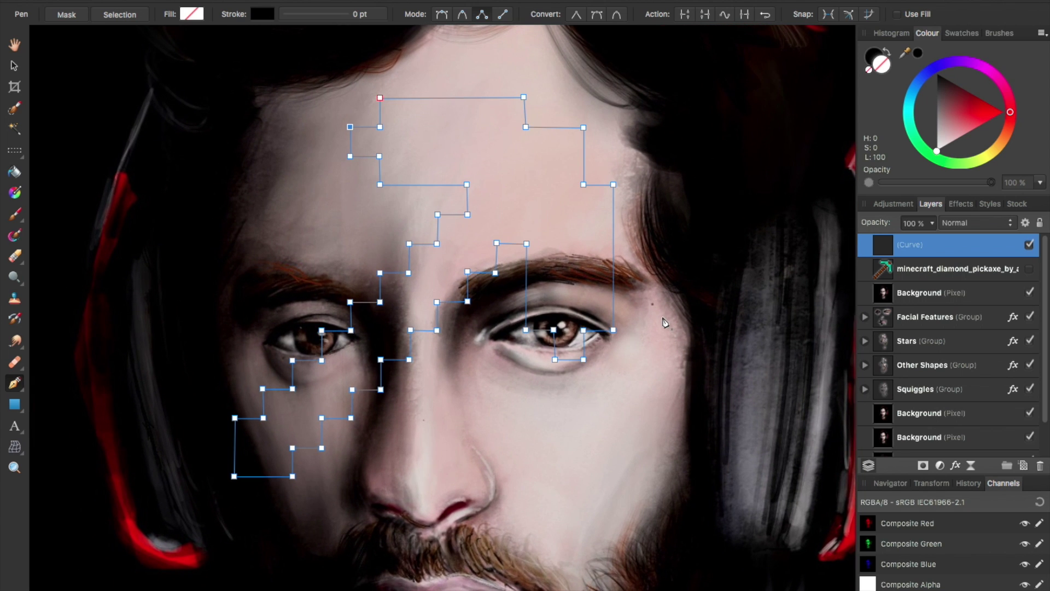
pyautogui.click(946, 277)
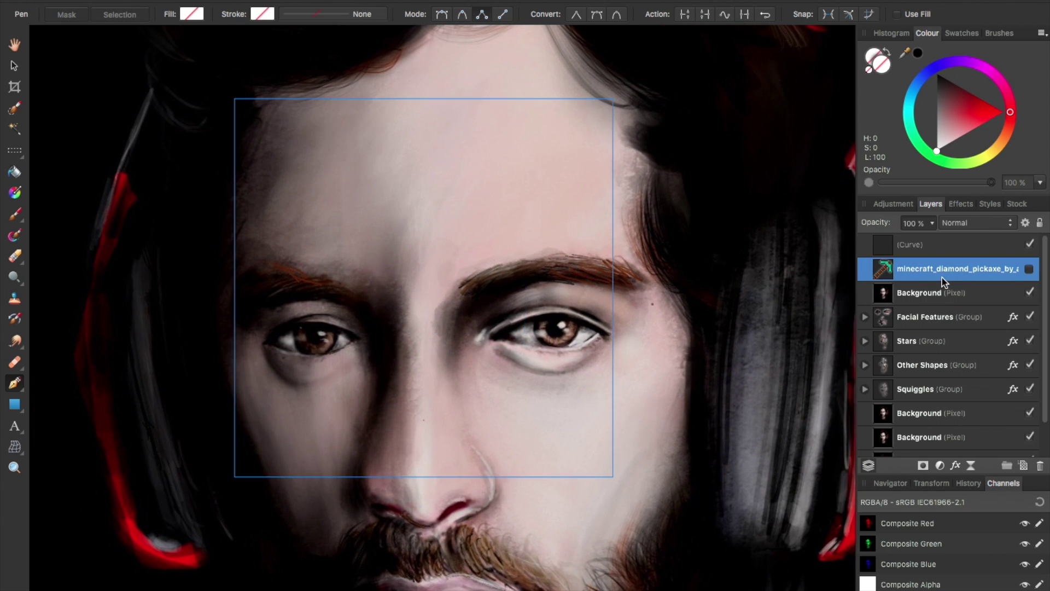
# Clip a copy of the Background layer inside the traced pickaxe curve
pyautogui.click(926, 255)
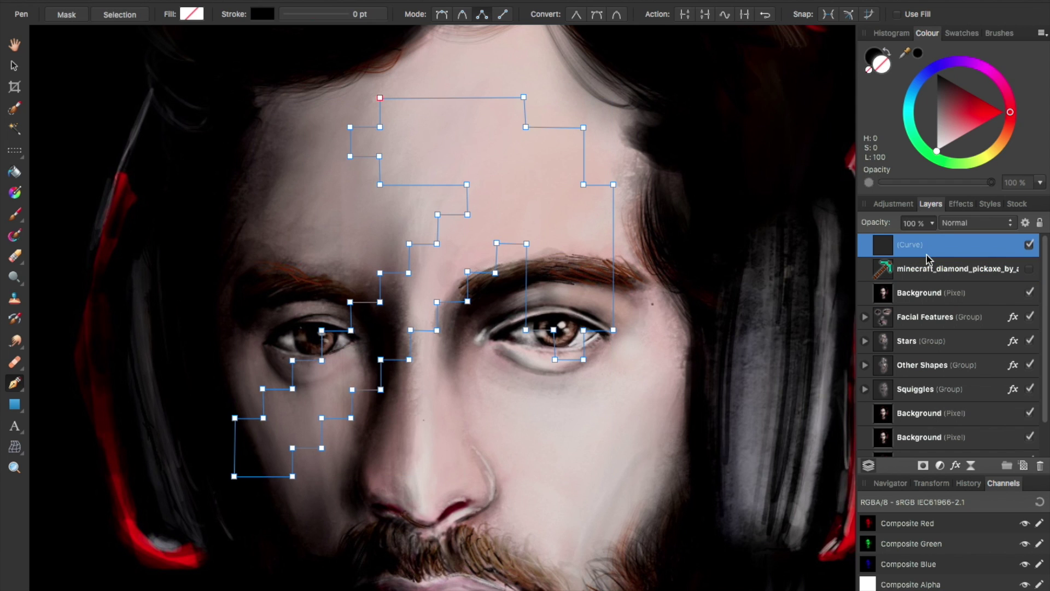
pyautogui.moveTo(883, 294); pyautogui.dragTo(906, 244)
pyautogui.press('super+0')
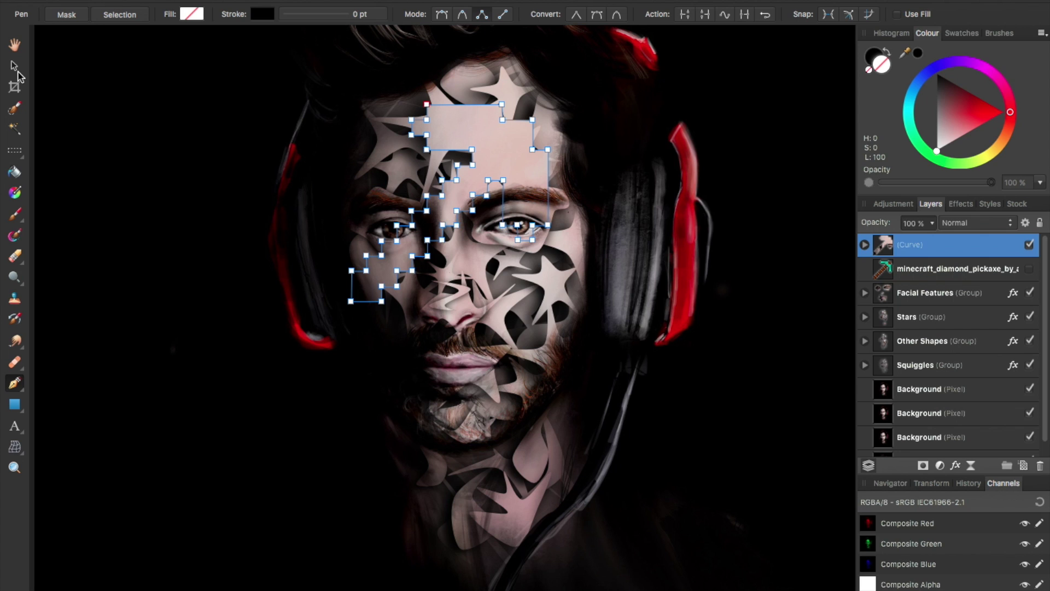
# Remove the pickaxe image and the spare Background copies, and move the clipped pickaxe piece over the portrait's right-hand headphone
pyautogui.click(14, 66)
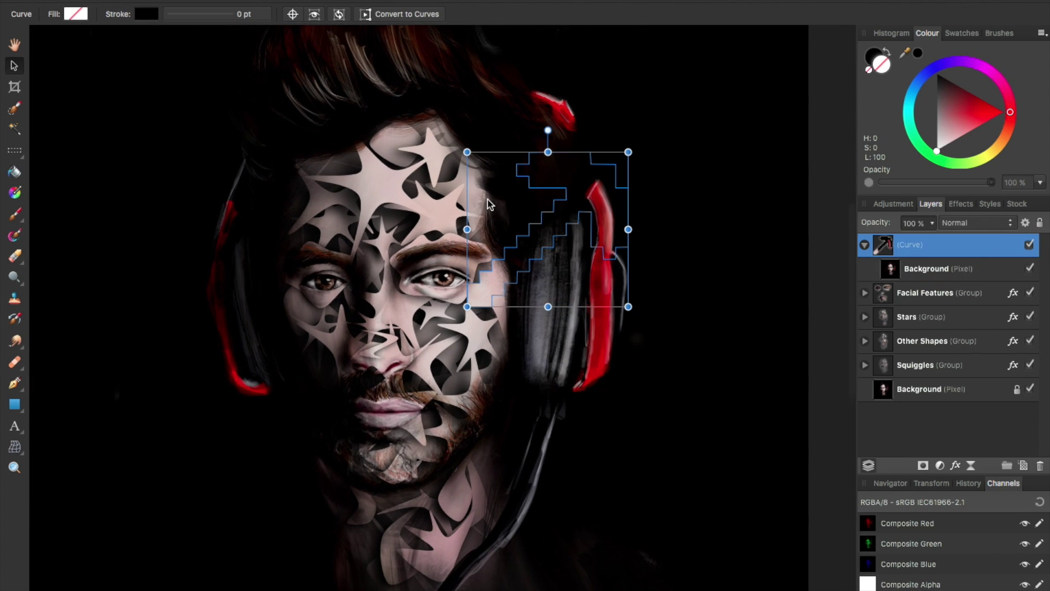
pyautogui.click(983, 268)
pyautogui.click(907, 245)
# Look through the pickaxe curve's blend modes without changing them, and paste a copy of the Facial Features group above the curve
pyautogui.scroll(5, 533, 233)
pyautogui.click(963, 222)
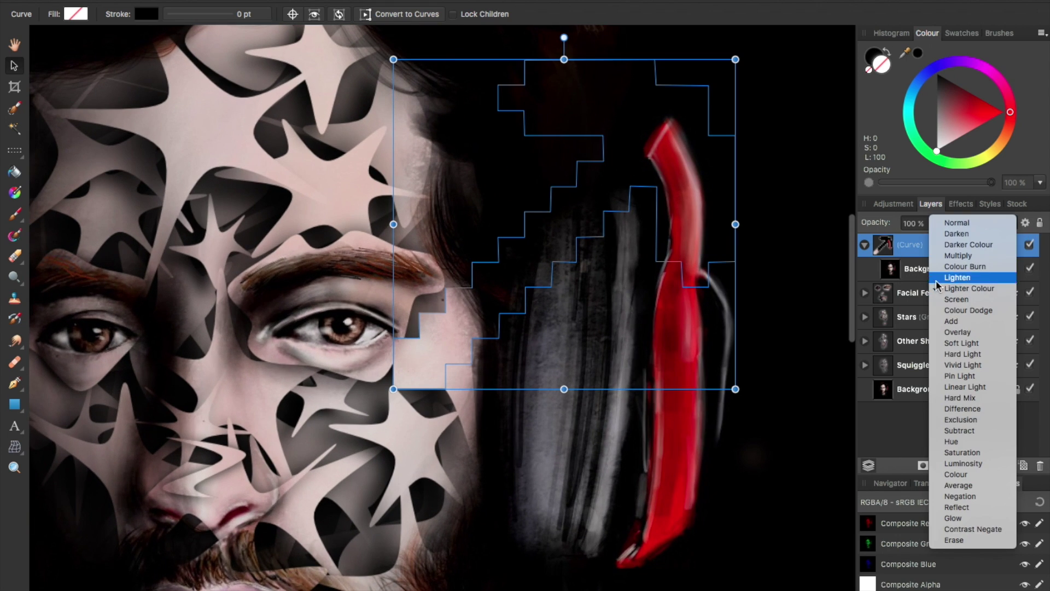
pyautogui.click(906, 317)
pyautogui.click(906, 293)
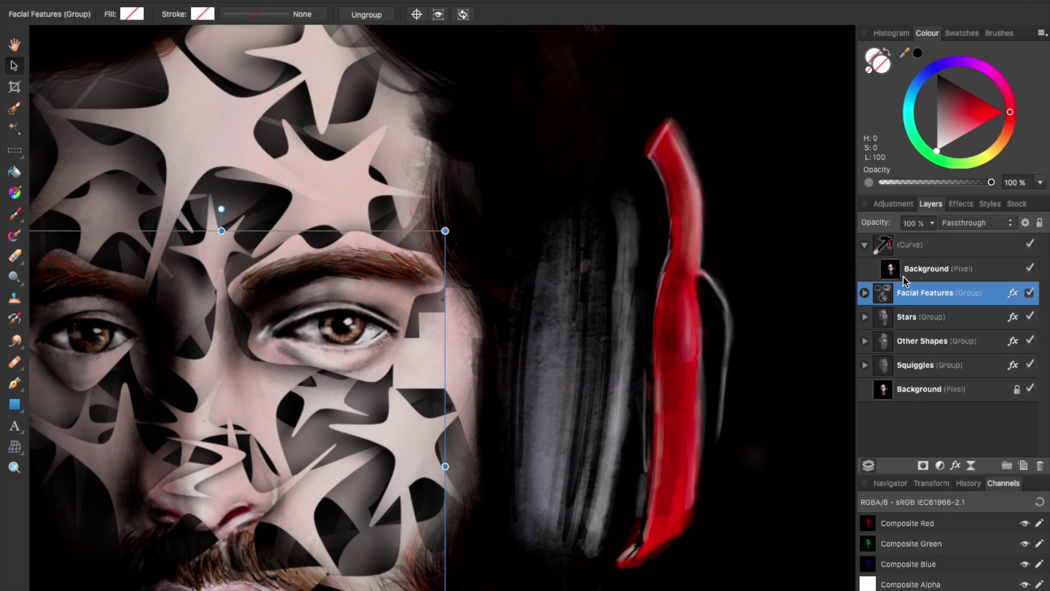
pyautogui.click(922, 247)
pyautogui.click(924, 293)
pyautogui.click(935, 245)
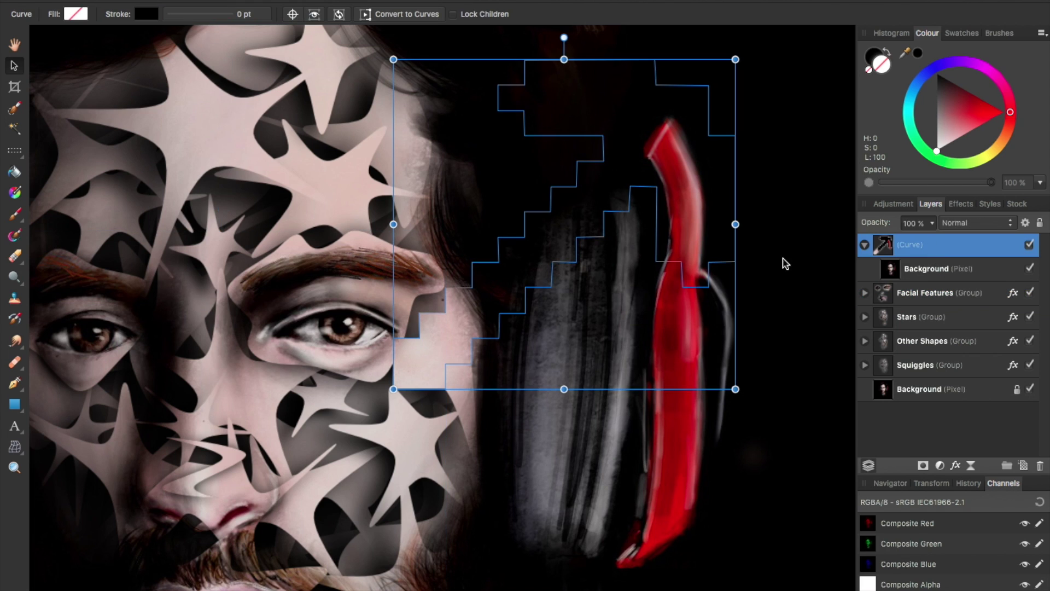
pyautogui.click(743, 265)
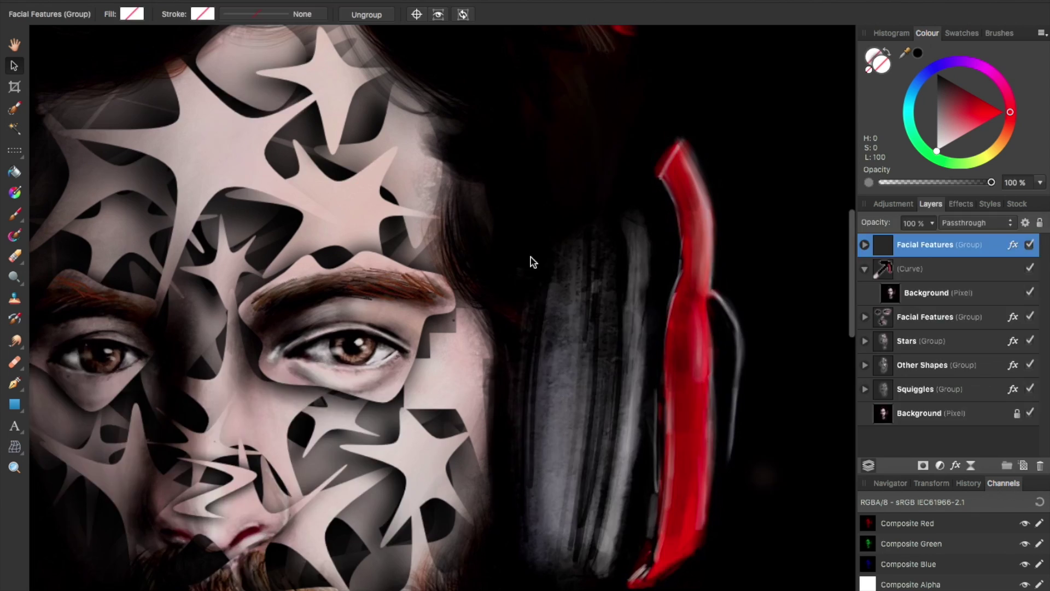
# Enable a Colour Overlay effect on the pickaxe curve
pyautogui.click(941, 208)
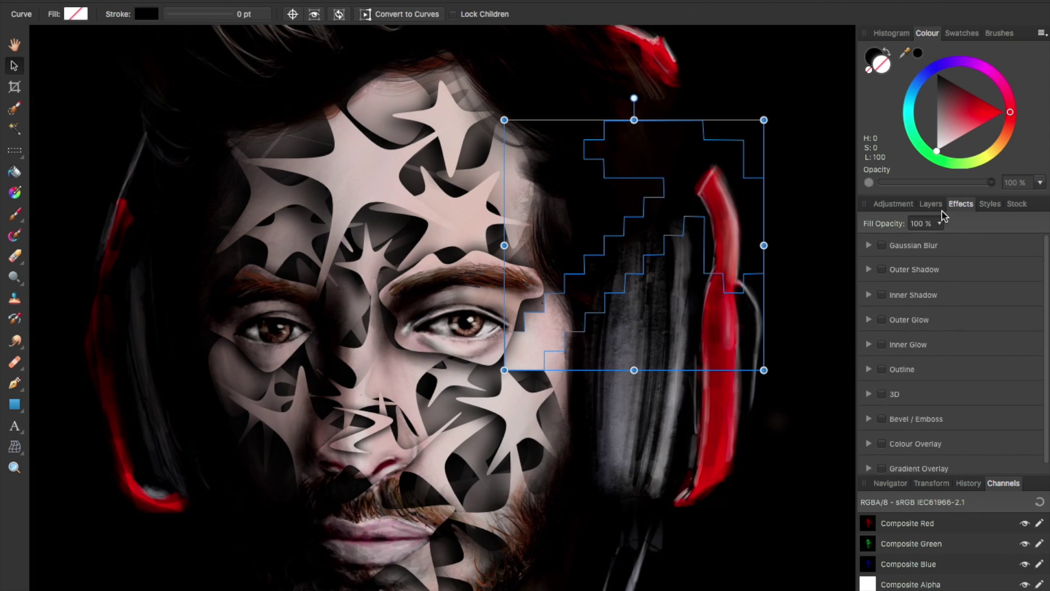
pyautogui.scroll(-1, 1007, 304)
pyautogui.scroll(1, 1008, 304)
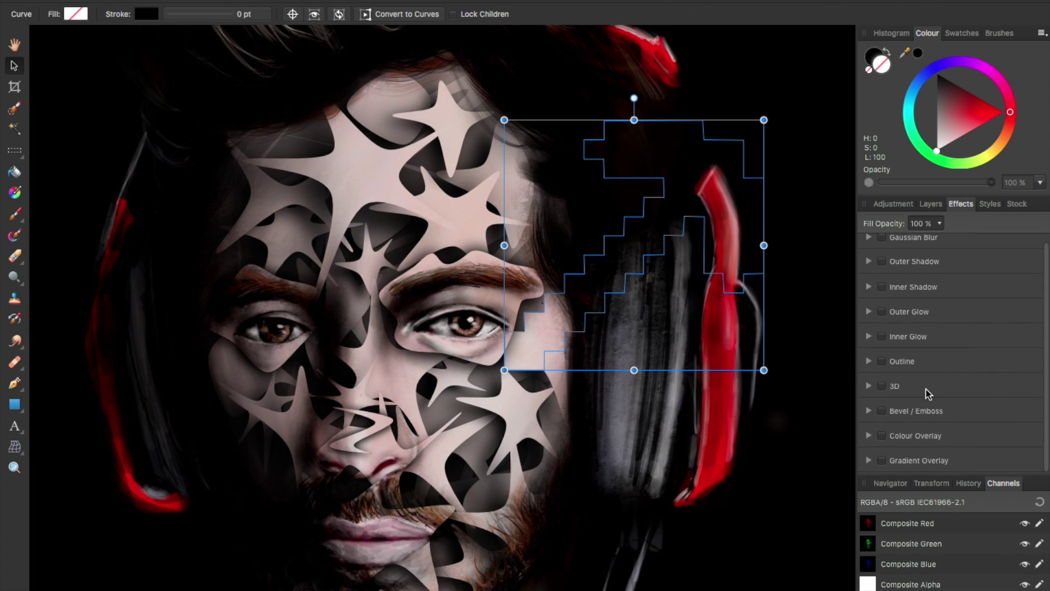
pyautogui.click(896, 437)
pyautogui.scroll(-3, 900, 437)
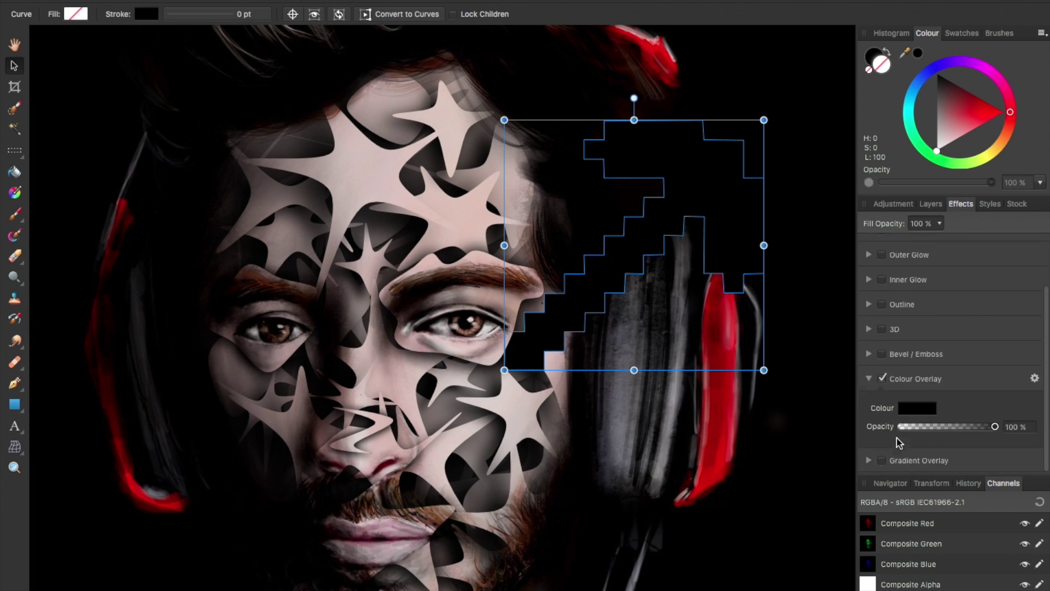
# Set the pickaxe's colour overlay to a saturated blue with hue 227 and saturation 100
pyautogui.click(912, 410)
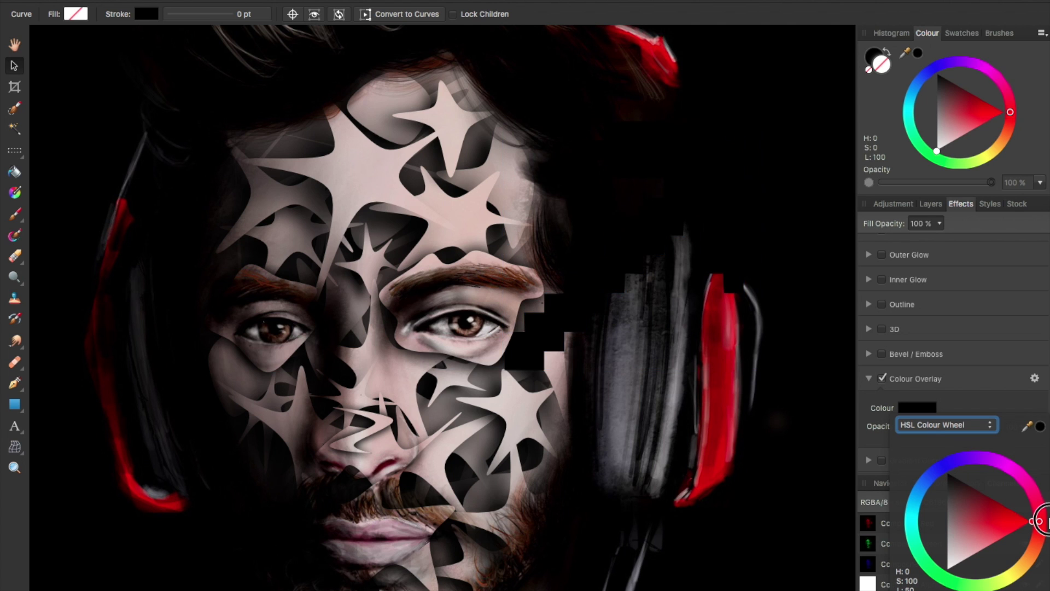
pyautogui.click(1033, 521)
pyautogui.moveTo(961, 465); pyautogui.dragTo(935, 477)
pyautogui.scroll(-2, 690, 488)
pyautogui.scroll(3, 690, 487)
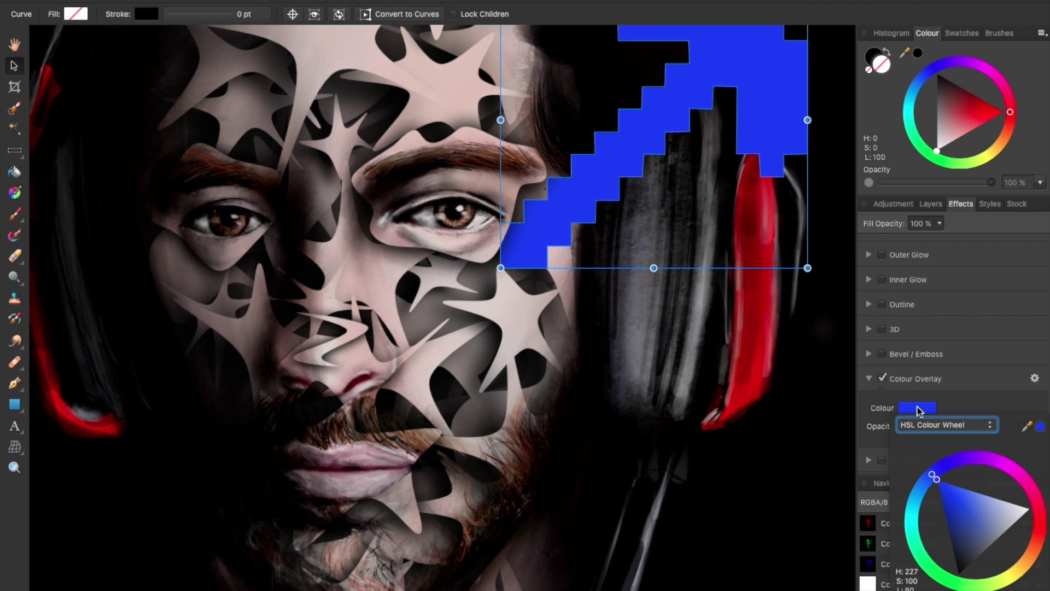
# Reduce the blue colour overlay's opacity to 19%
pyautogui.click(962, 411)
pyautogui.moveTo(952, 427); pyautogui.dragTo(925, 426)
pyautogui.scroll(-5, 586, 187)
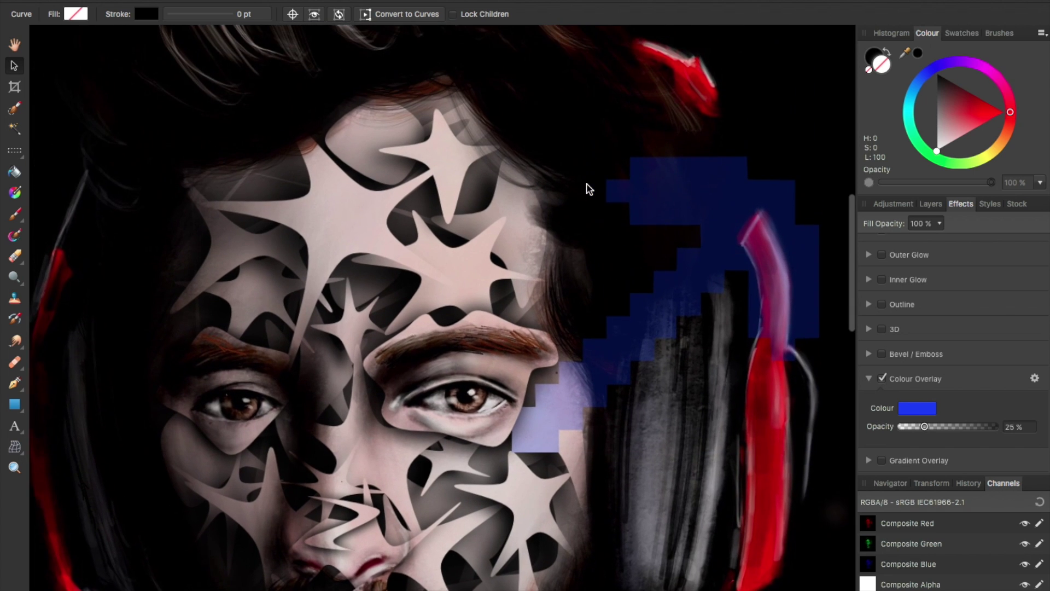
pyautogui.scroll(3, 586, 188)
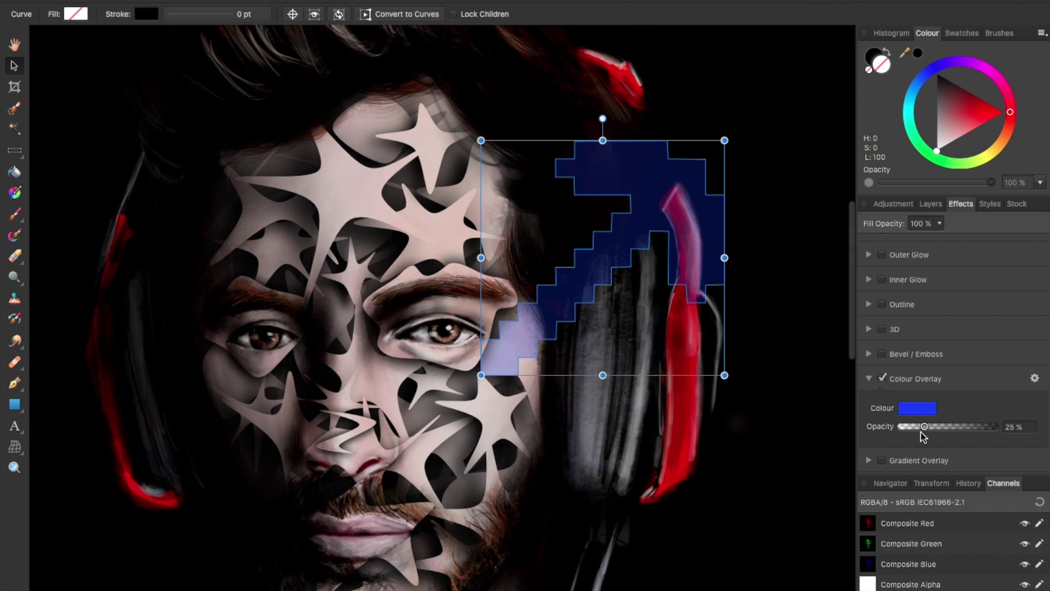
pyautogui.moveTo(924, 427); pyautogui.dragTo(921, 429)
pyautogui.scroll(-1, 586, 352)
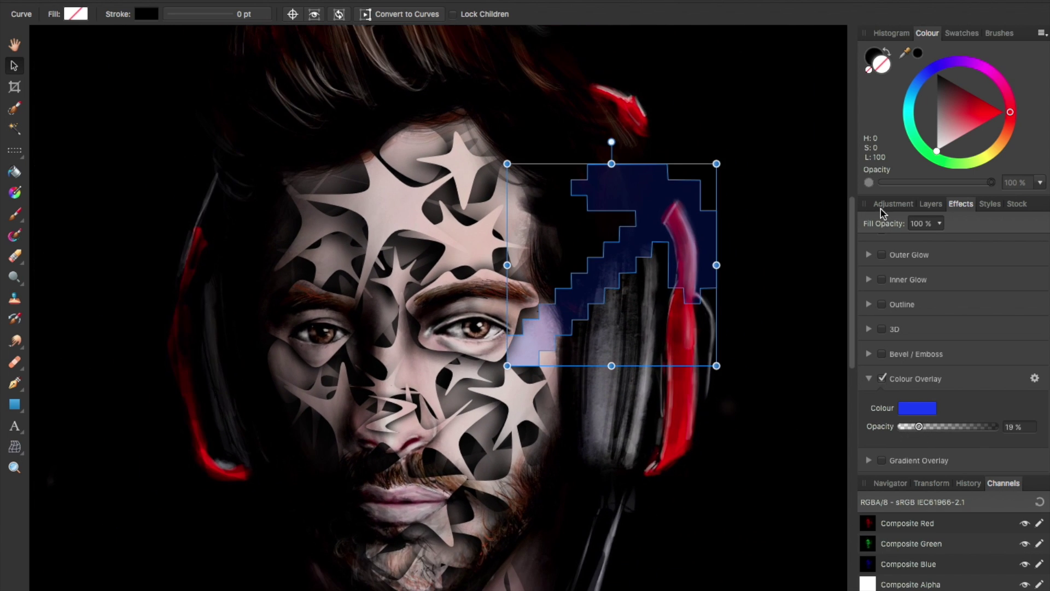
# Move the blue pickaxe curve with its clipped Background beneath the Stars group in the layer order
pyautogui.click(901, 206)
pyautogui.click(929, 204)
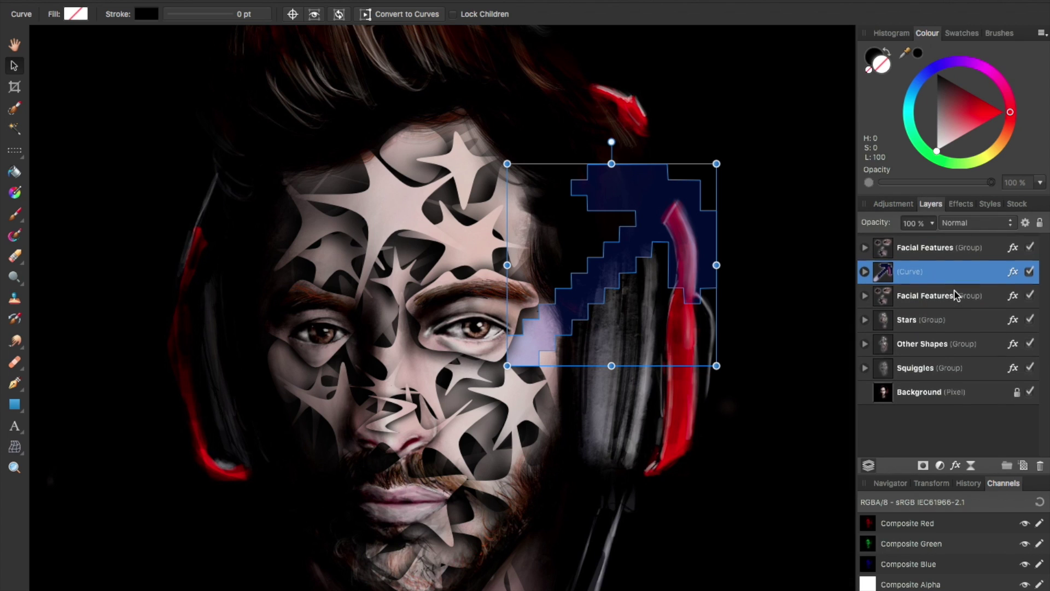
pyautogui.click(865, 269)
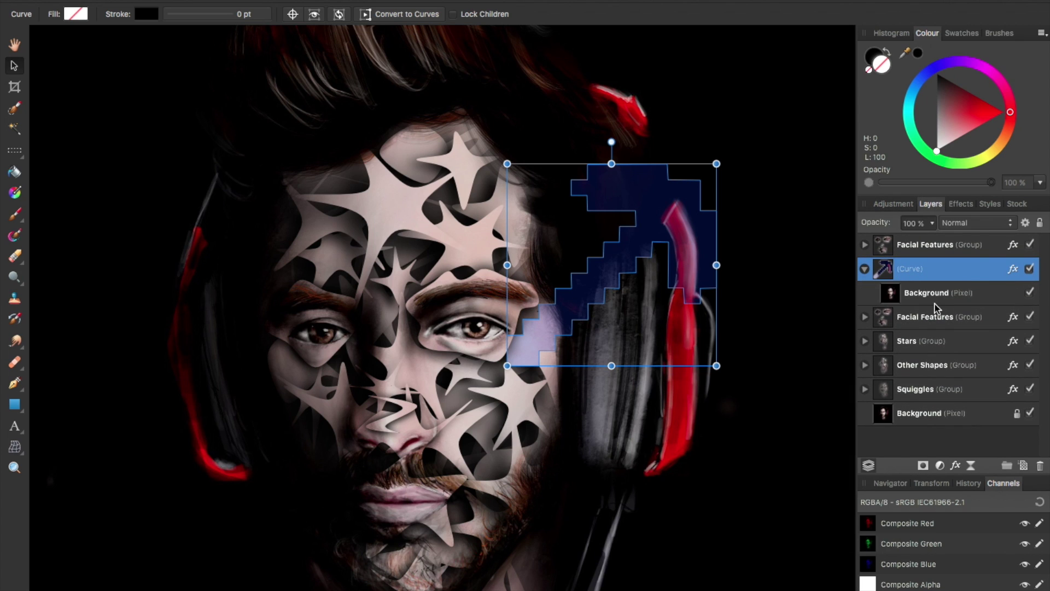
pyautogui.click(924, 292)
pyautogui.moveTo(911, 268); pyautogui.dragTo(908, 328)
# Delete the Background copy nested in the pickaxe curve and move the empty curve down over the neck
pyautogui.click(897, 342)
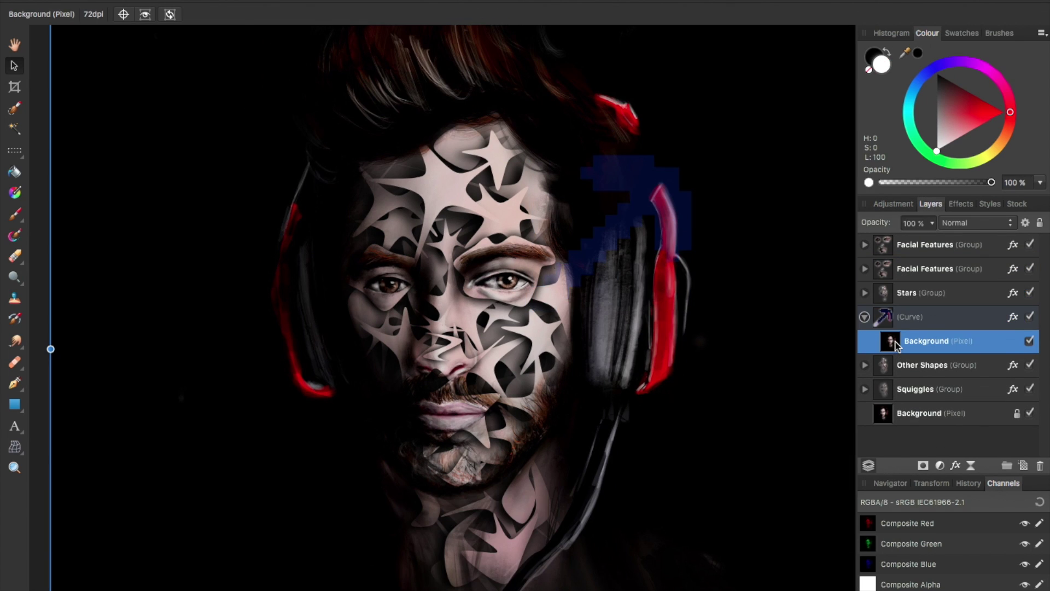
pyautogui.click(864, 317)
pyautogui.scroll(3, 818, 297)
pyautogui.moveTo(584, 274); pyautogui.dragTo(466, 428)
pyautogui.scroll(-5, 428, 426)
pyautogui.scroll(-2, 716, 359)
pyautogui.scroll(-2, 715, 359)
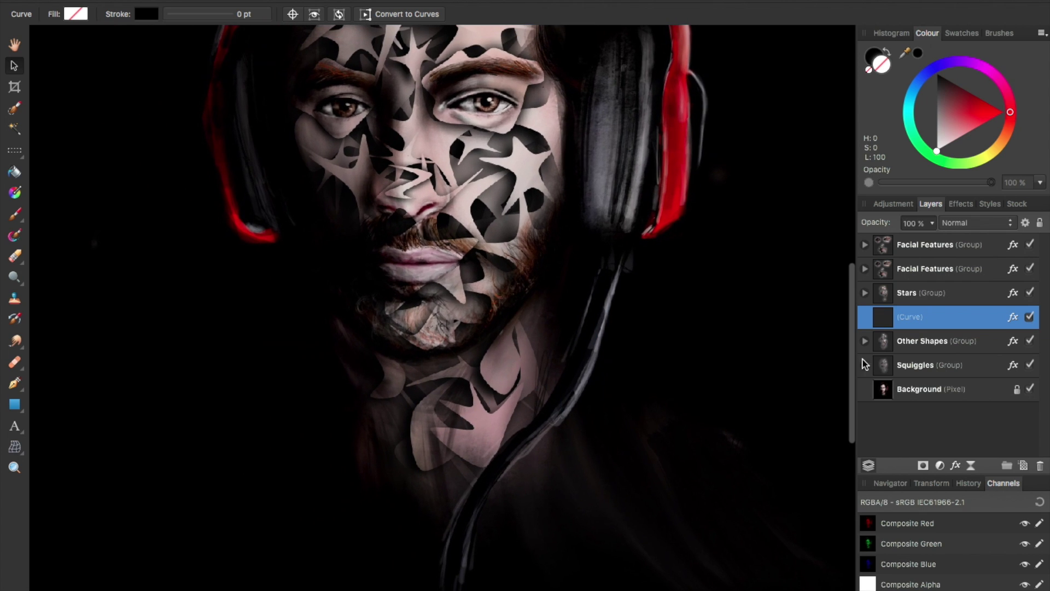
# Duplicate the empty pickaxe curve and move the copy up over the forehead, eye and nose
pyautogui.press('super+j')
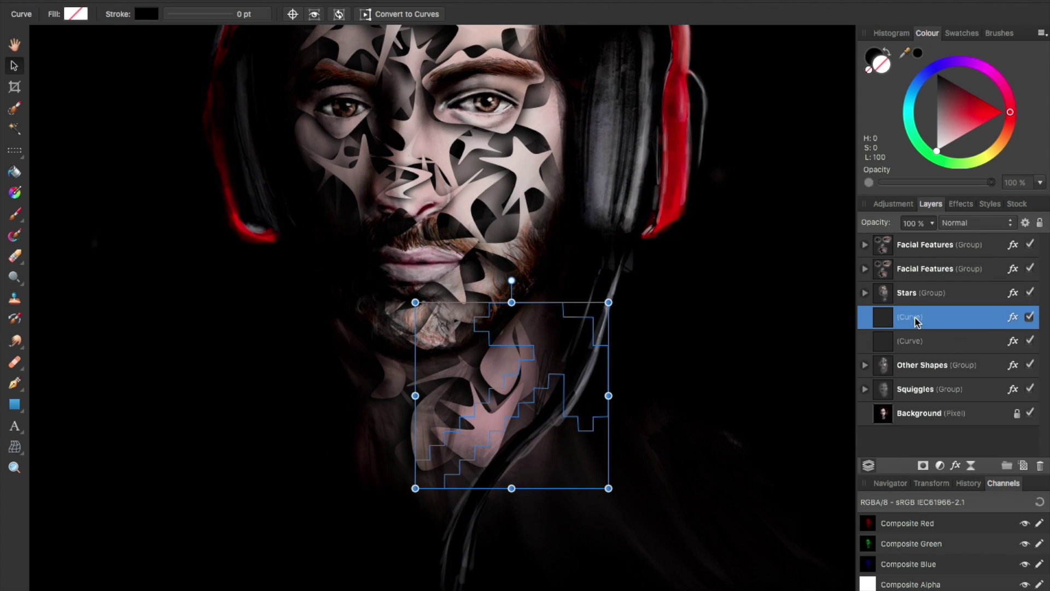
pyautogui.scroll(5, 647, 257)
pyautogui.moveTo(597, 507); pyautogui.dragTo(539, 189)
pyautogui.scroll(-1, 552, 246)
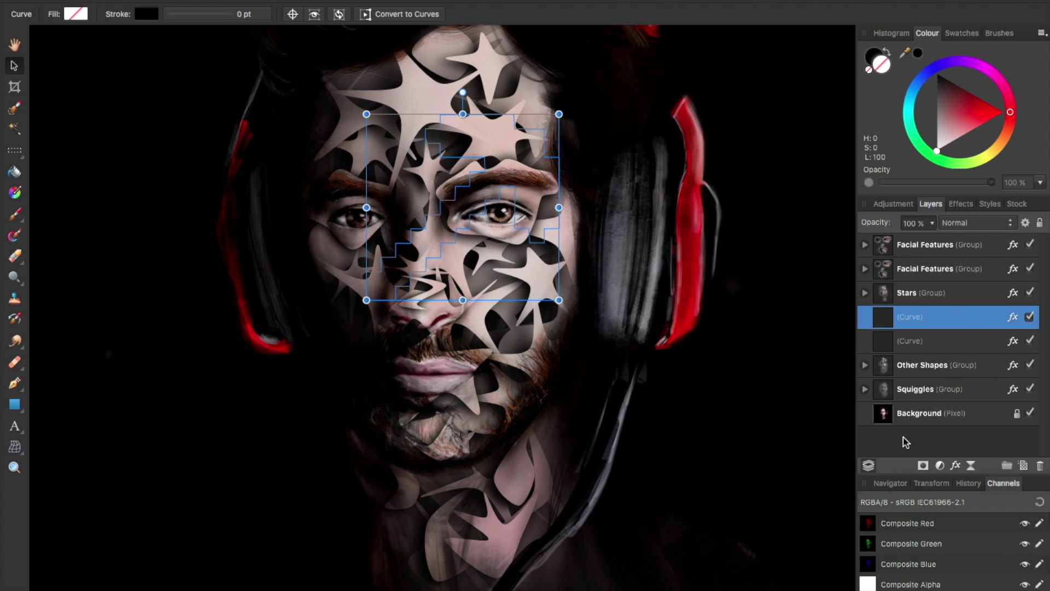
# Duplicate the pickaxe curve once more, shift the copy slightly lower across the face, and select the neck curve
pyautogui.press('super+j')
pyautogui.moveTo(488, 269); pyautogui.dragTo(520, 335)
pyautogui.click(957, 365)
pyautogui.scroll(-1, 957, 365)
pyautogui.scroll(1, 957, 367)
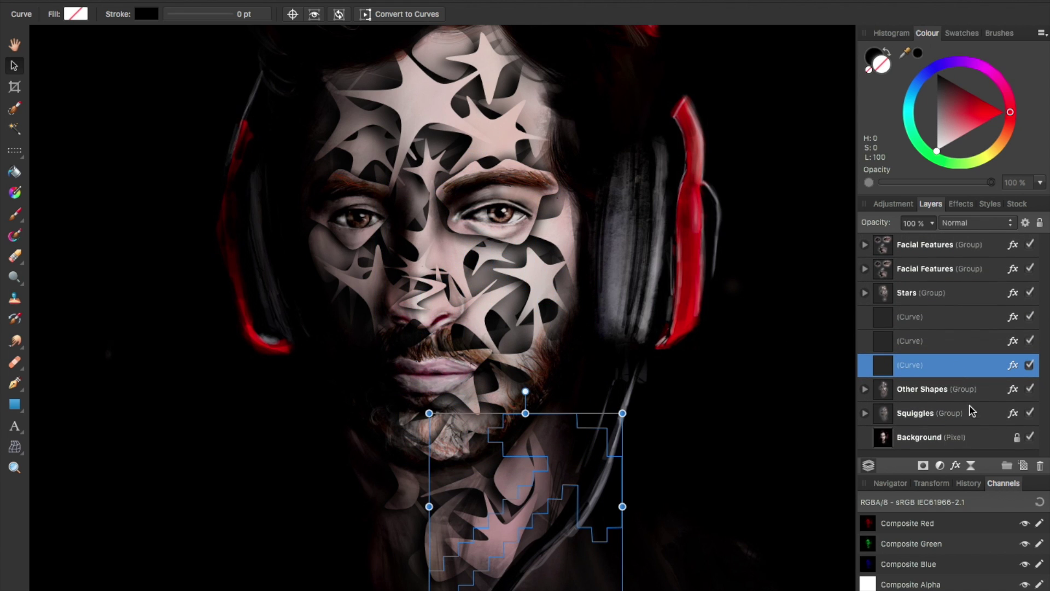
# Duplicate the Background layer three times and clip one copy inside each of the three pickaxe curves
pyautogui.click(933, 435)
pyautogui.press('super+j')
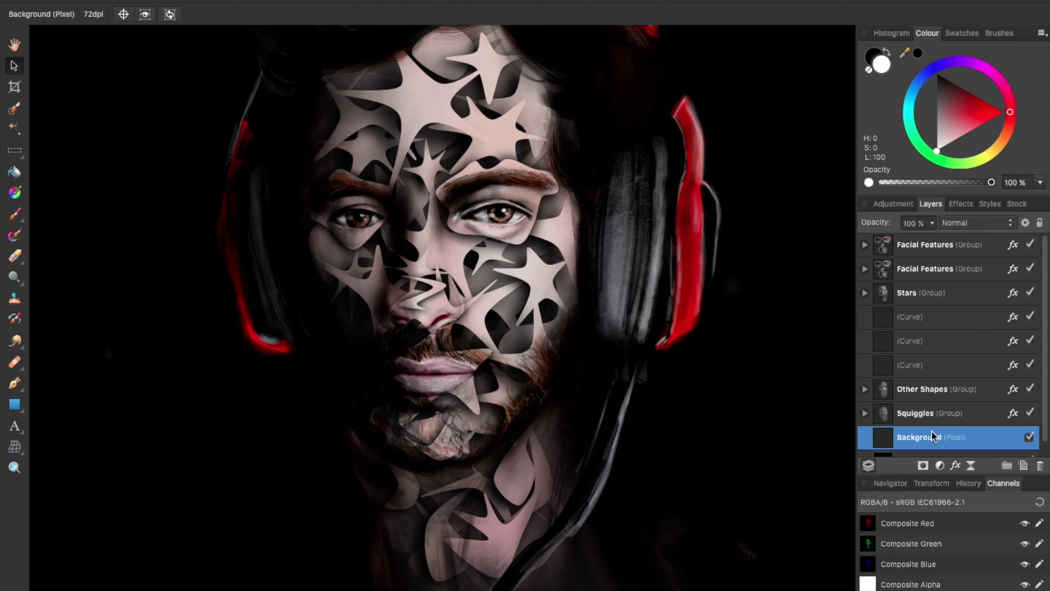
pyautogui.press('super+j')
pyautogui.scroll(-1, 903, 446)
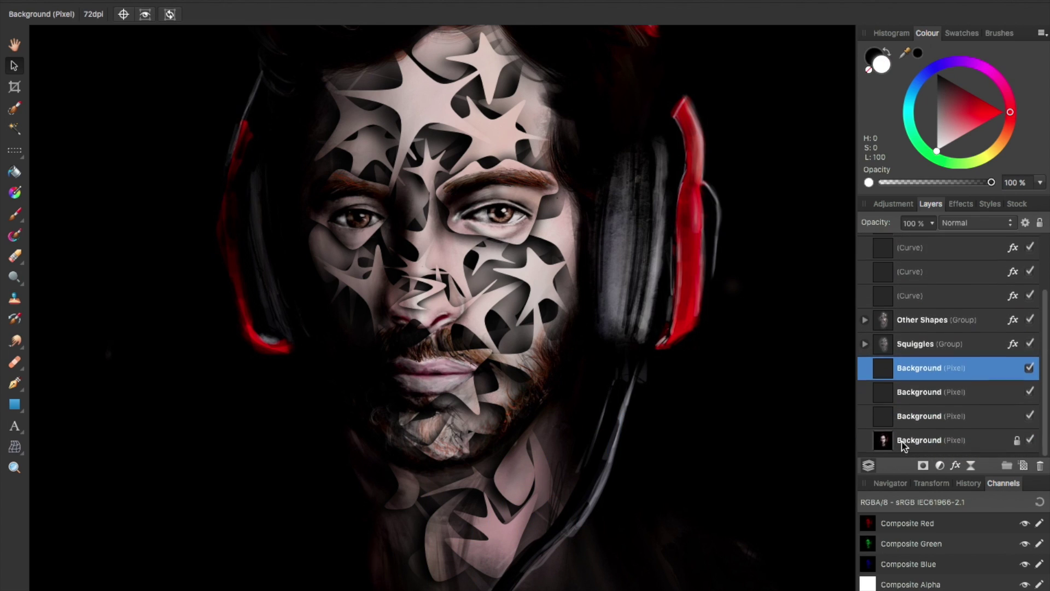
pyautogui.moveTo(887, 398); pyautogui.dragTo(930, 296)
pyautogui.scroll(2, 605, 370)
pyautogui.scroll(-3, 607, 375)
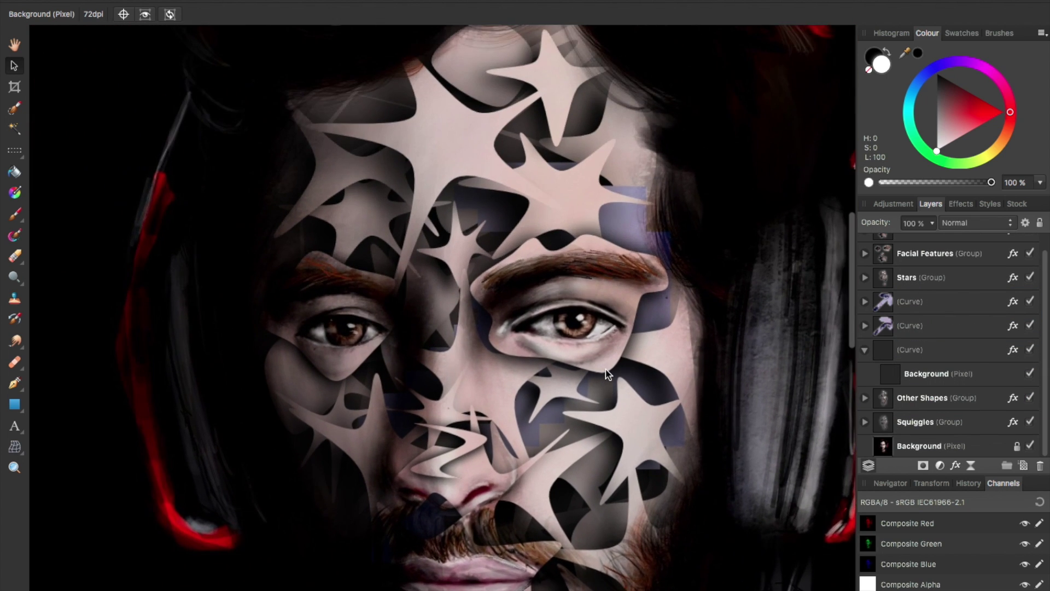
# Group the three clipped pickaxe curves, name the group Picaxes, and select the curve over the face
pyautogui.scroll(1, 607, 375)
pyautogui.scroll(1, 607, 375)
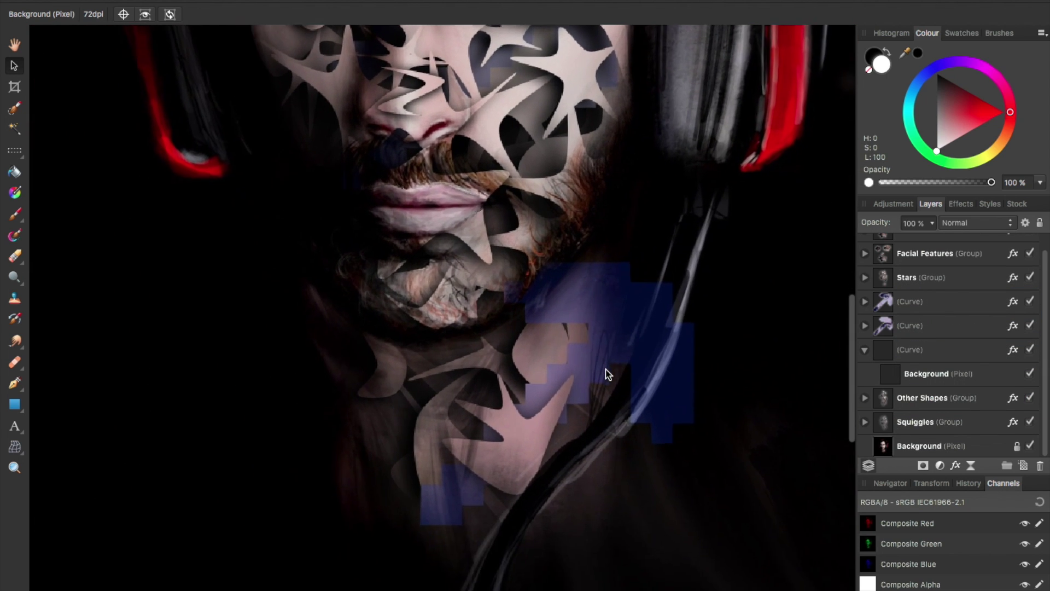
pyautogui.scroll(-2, 605, 370)
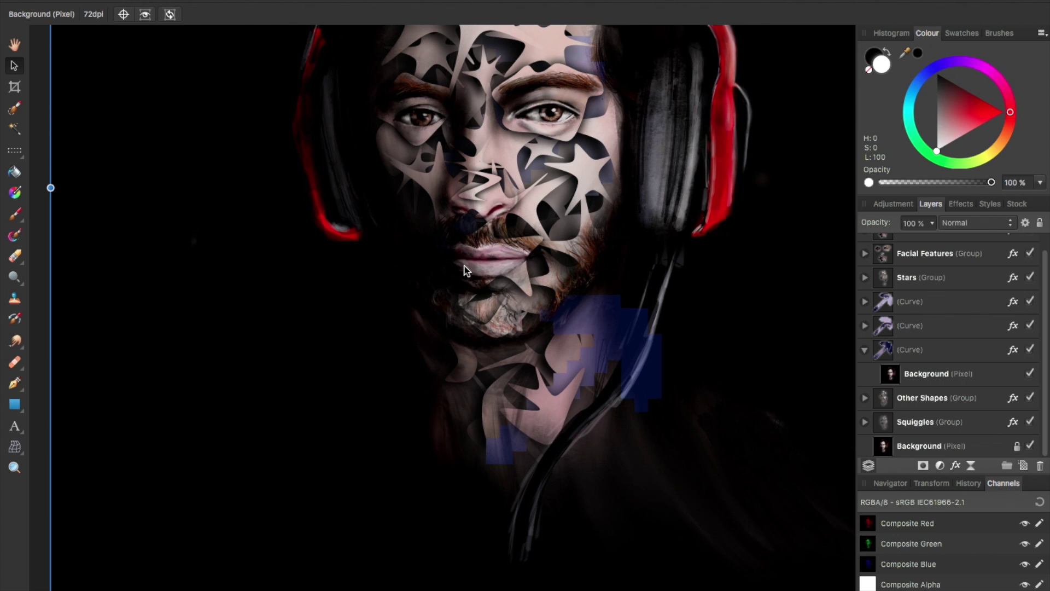
pyautogui.hscroll(2, 453, 339)
pyautogui.scroll(-1, 454, 339)
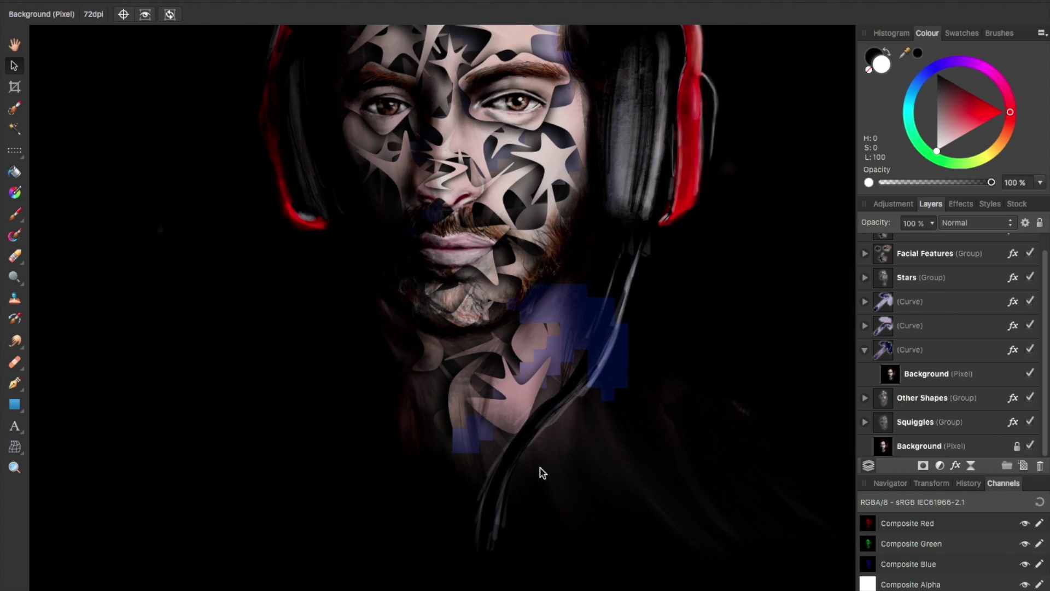
pyautogui.scroll(5, 524, 489)
pyautogui.hscroll(-1, 524, 490)
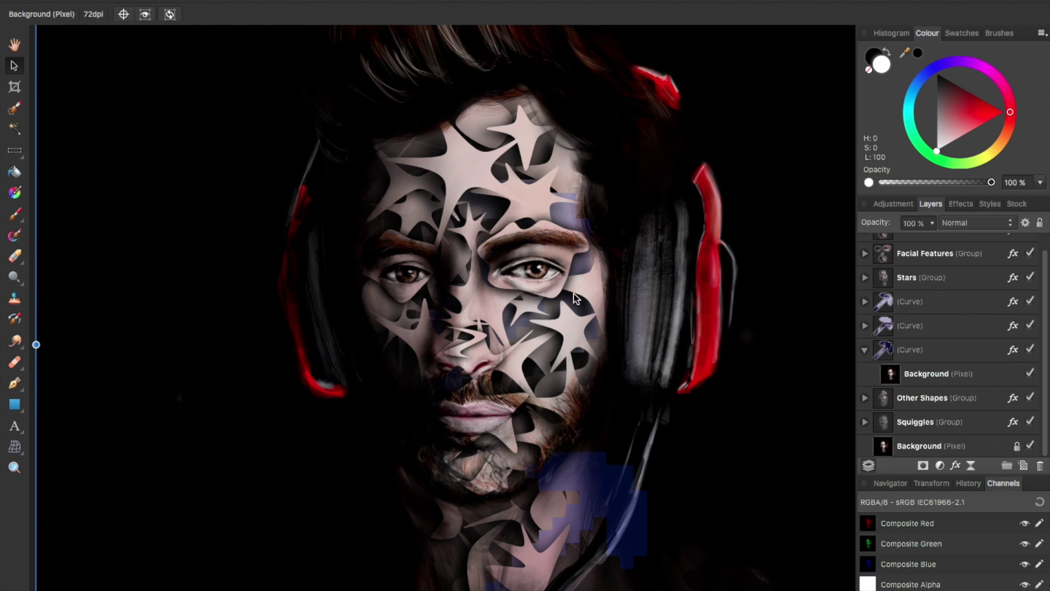
pyautogui.scroll(-8, 510, 261)
pyautogui.click(461, 345)
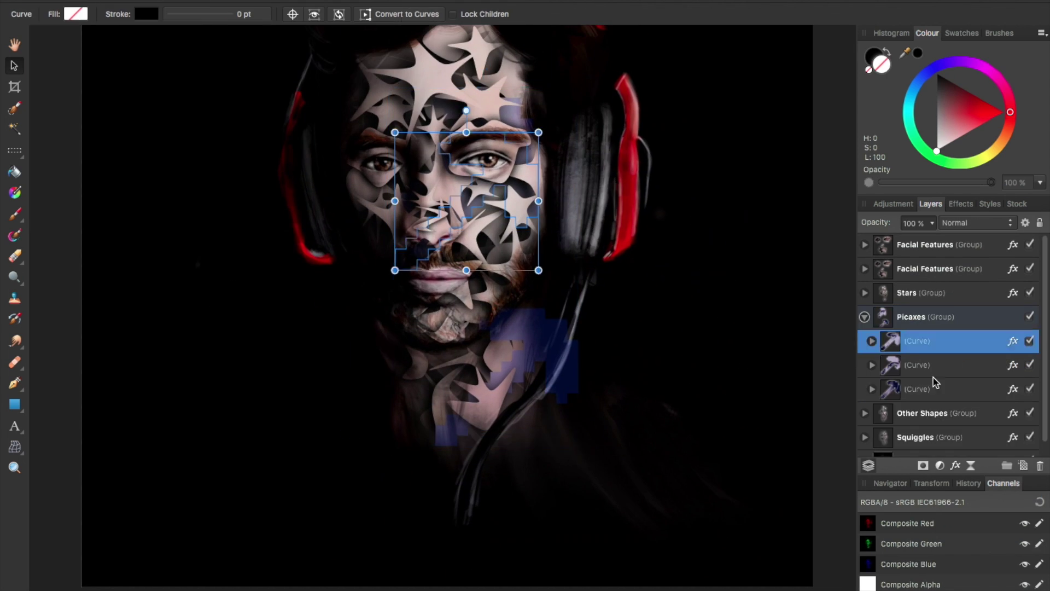
# Duplicate the neck pickaxe, rotate the copy a quarter turn over the chin and neck, and recolour it yellow (hue 47, saturation 100)
pyautogui.click(872, 389)
pyautogui.moveTo(387, 365); pyautogui.dragTo(441, 391)
pyautogui.click(870, 328)
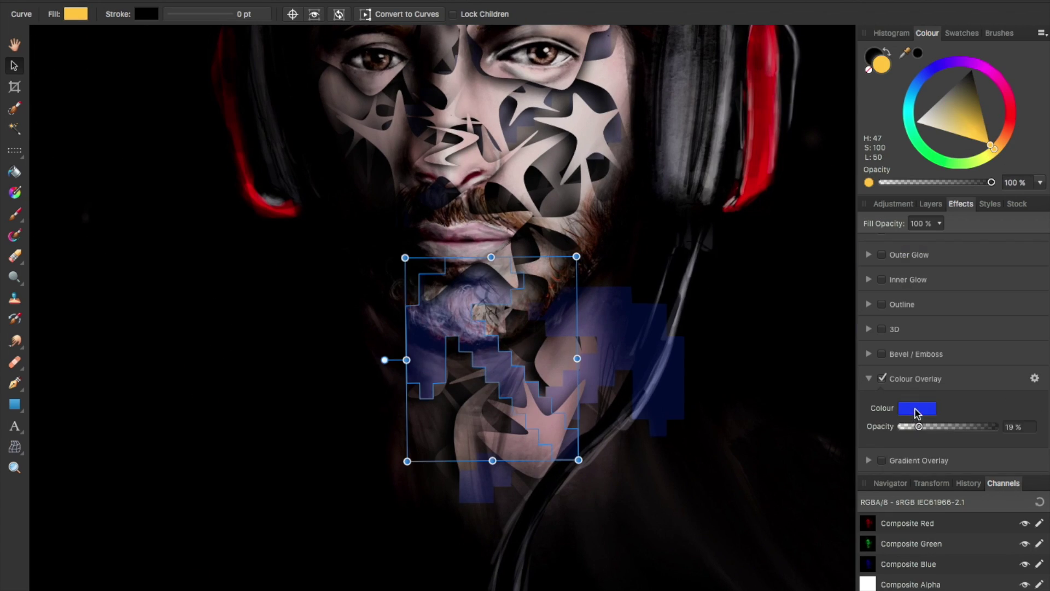
pyautogui.click(917, 413)
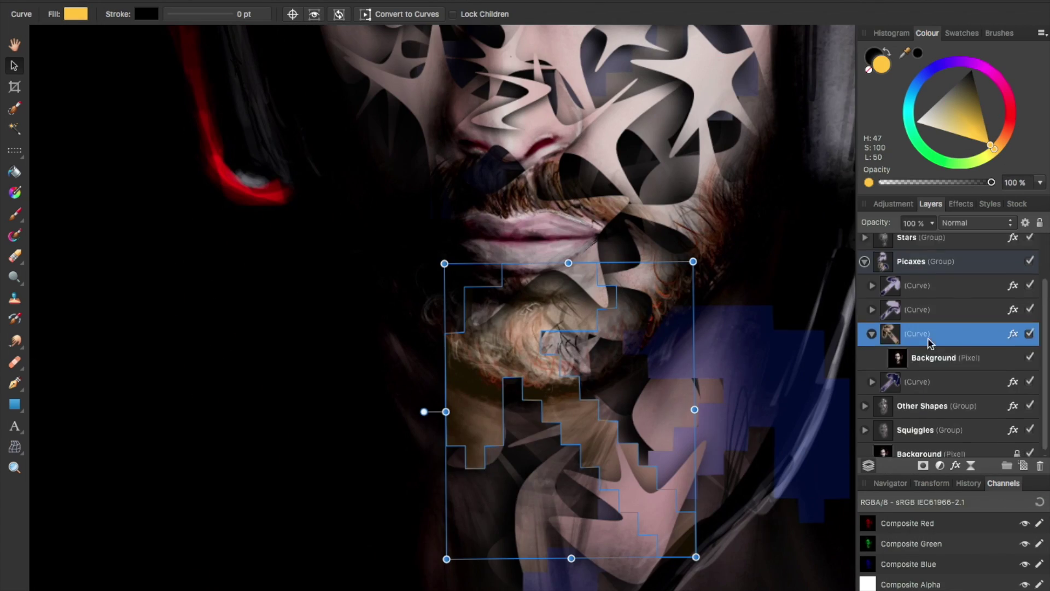
# Move the yellow pickaxe curve with its clipped Background beneath the Other Shapes group and select the curve
pyautogui.moveTo(930, 336); pyautogui.dragTo(929, 398)
pyautogui.scroll(-1, 626, 351)
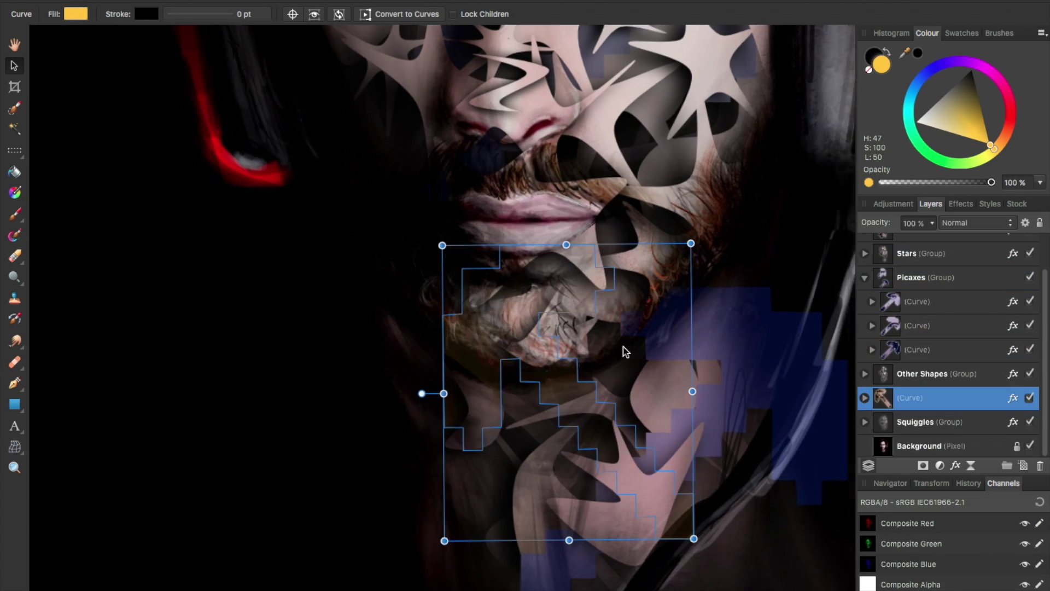
pyautogui.moveTo(919, 445); pyautogui.dragTo(924, 399)
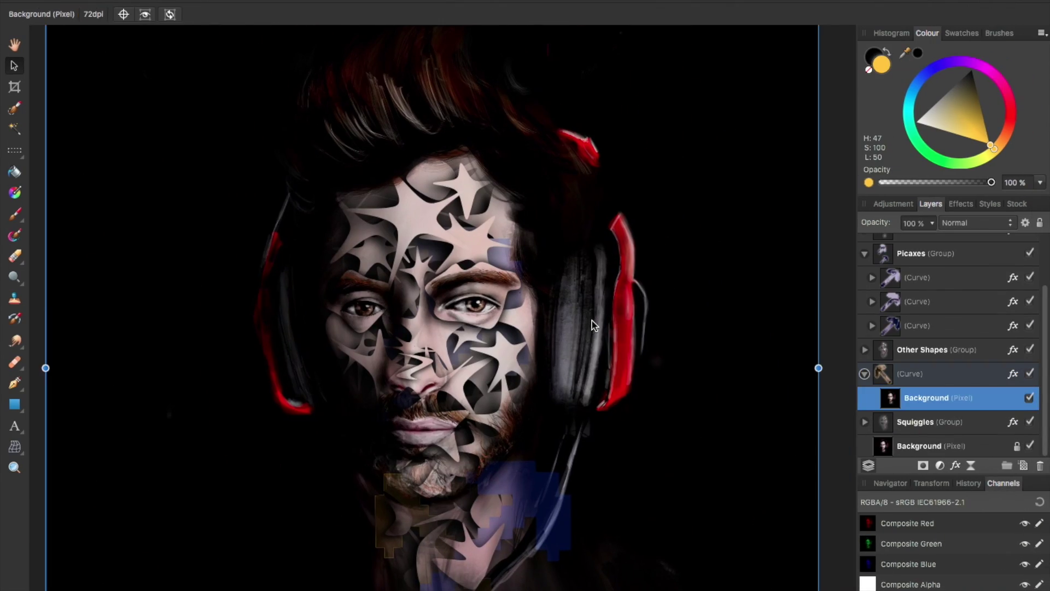
pyautogui.click(928, 375)
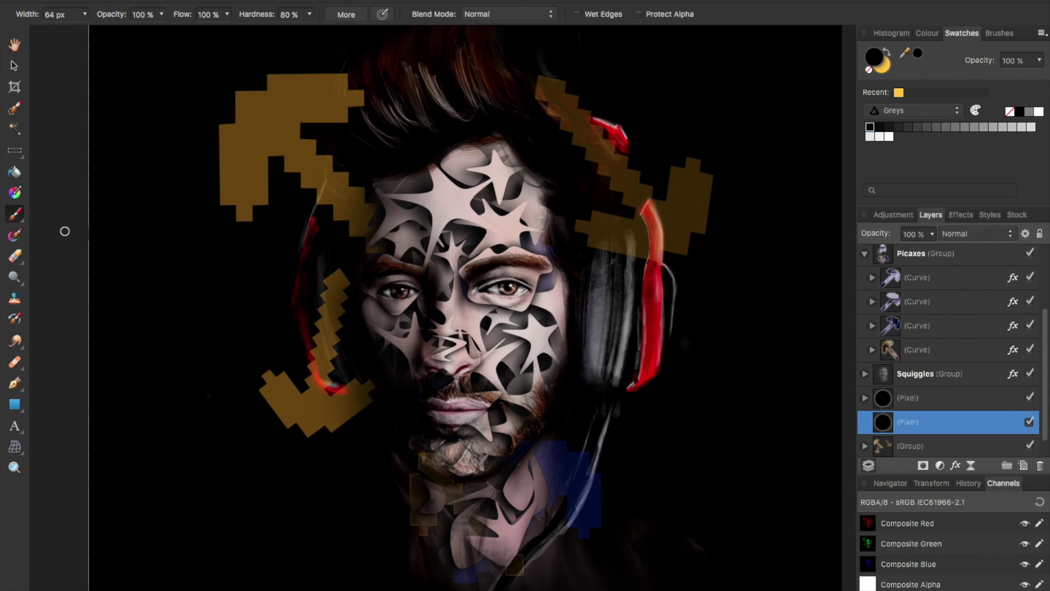
# Select the pixel layer directly above the yellow pickaxes group and choose the 90 px splatter brush from the Spray-paints set
pyautogui.scroll(-2, 889, 420)
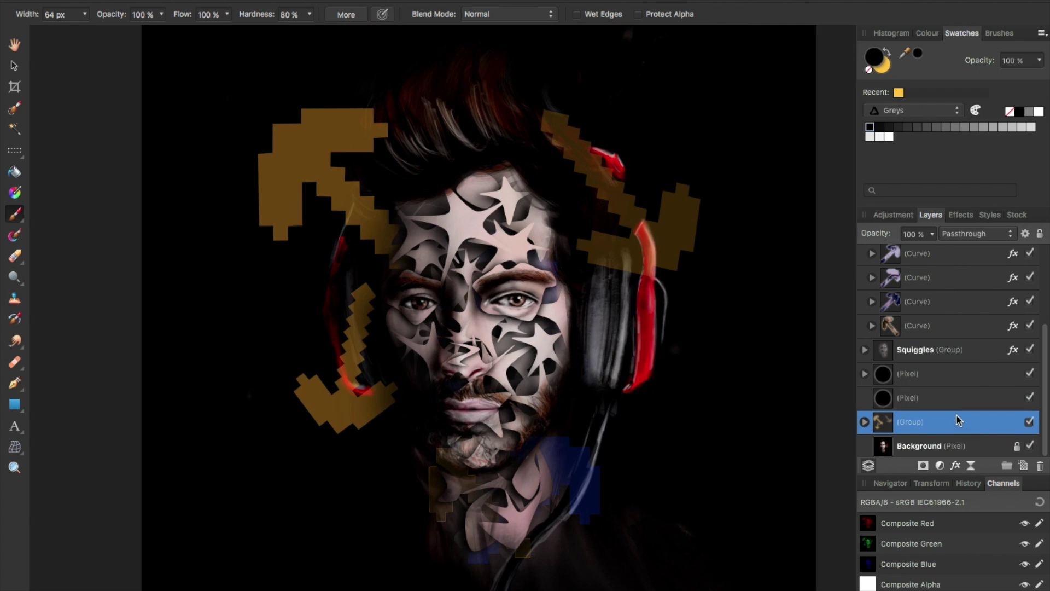
pyautogui.click(957, 411)
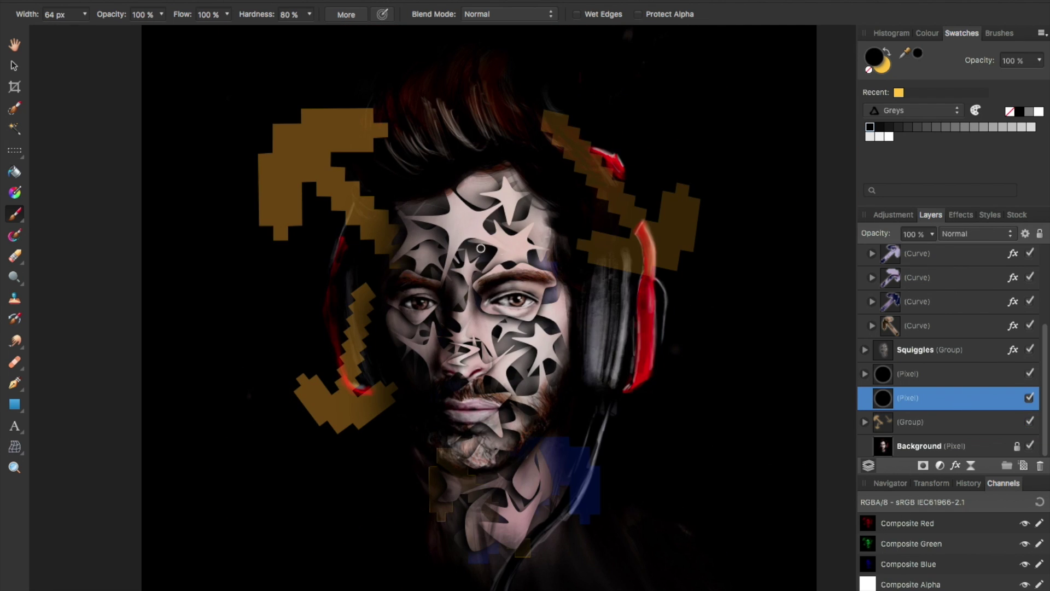
pyautogui.scroll(4, 342, 223)
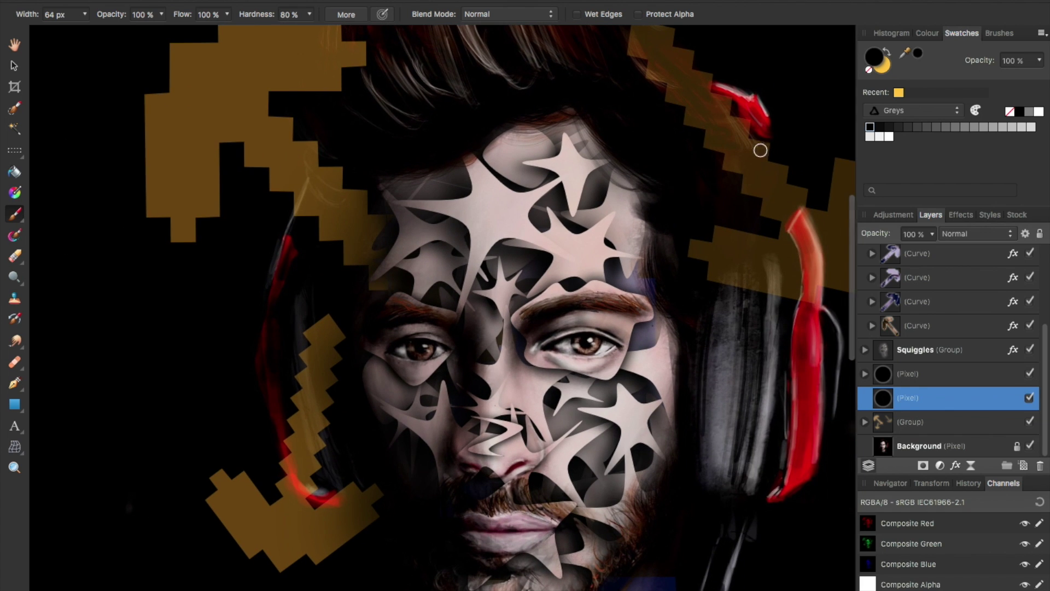
pyautogui.click(1001, 34)
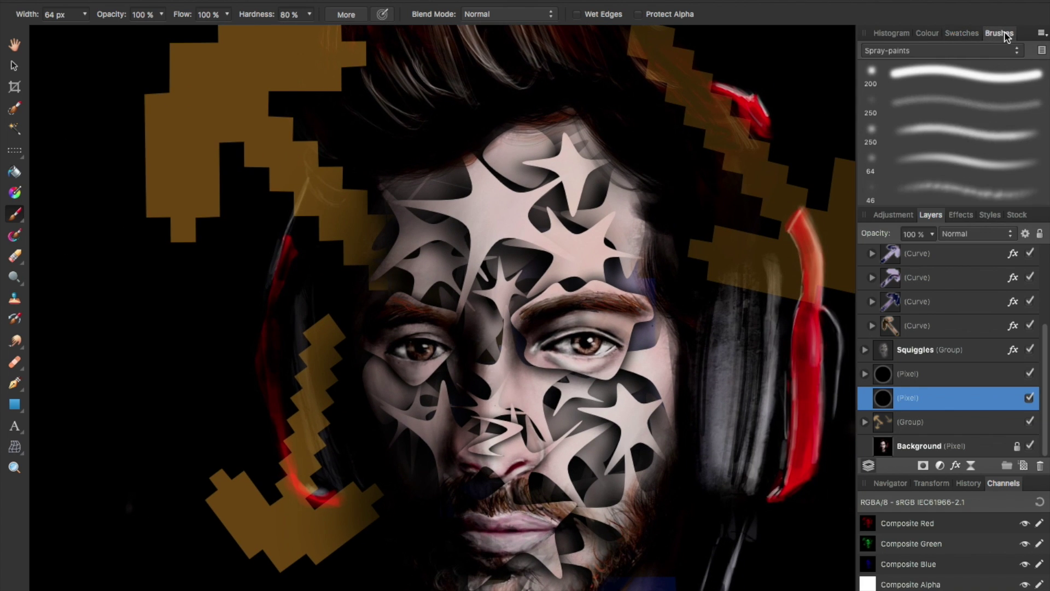
pyautogui.click(961, 50)
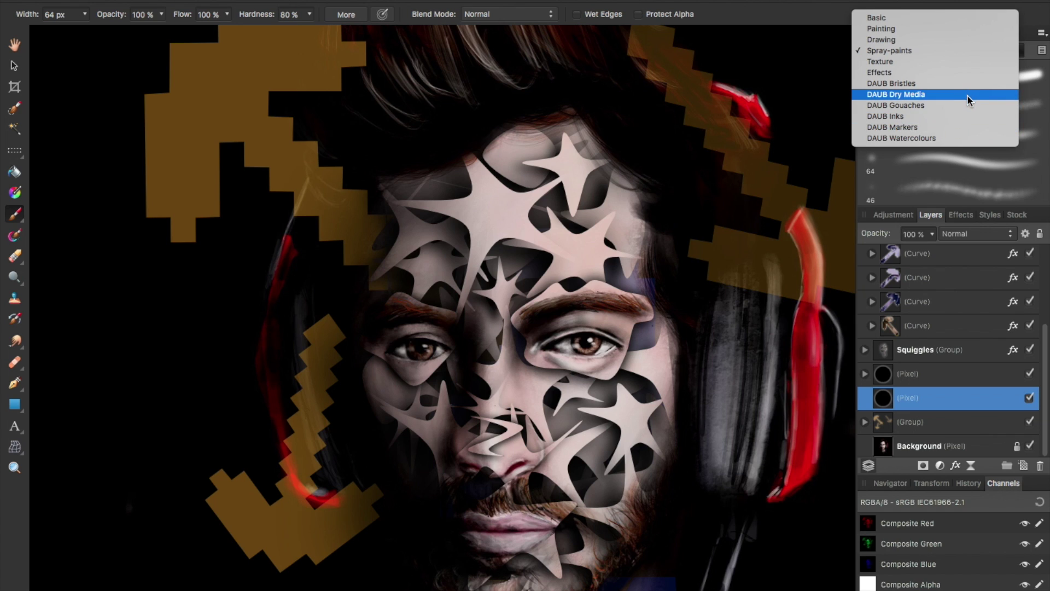
pyautogui.click(971, 51)
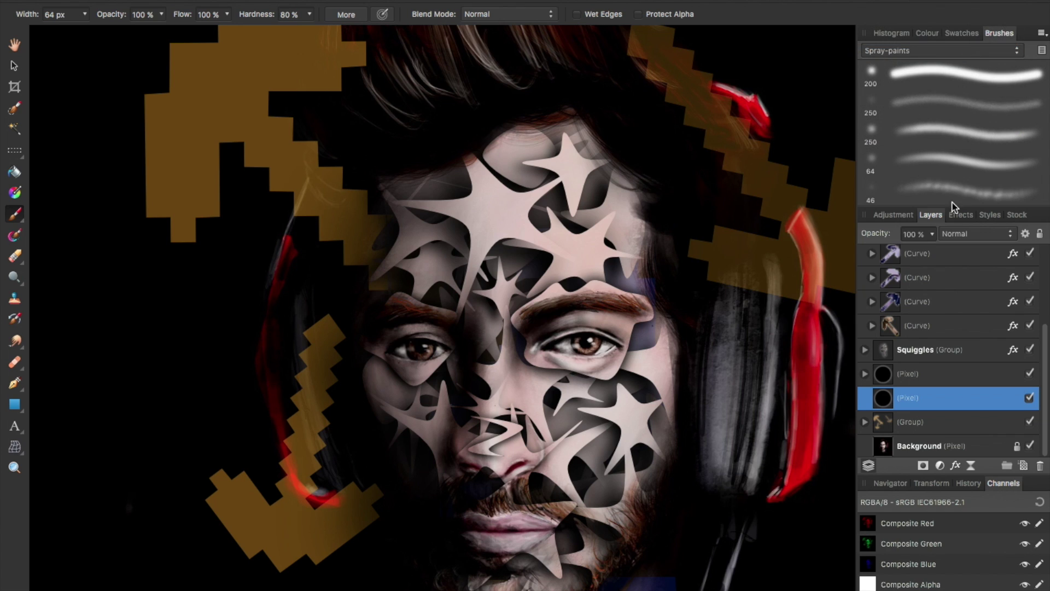
pyautogui.click(954, 132)
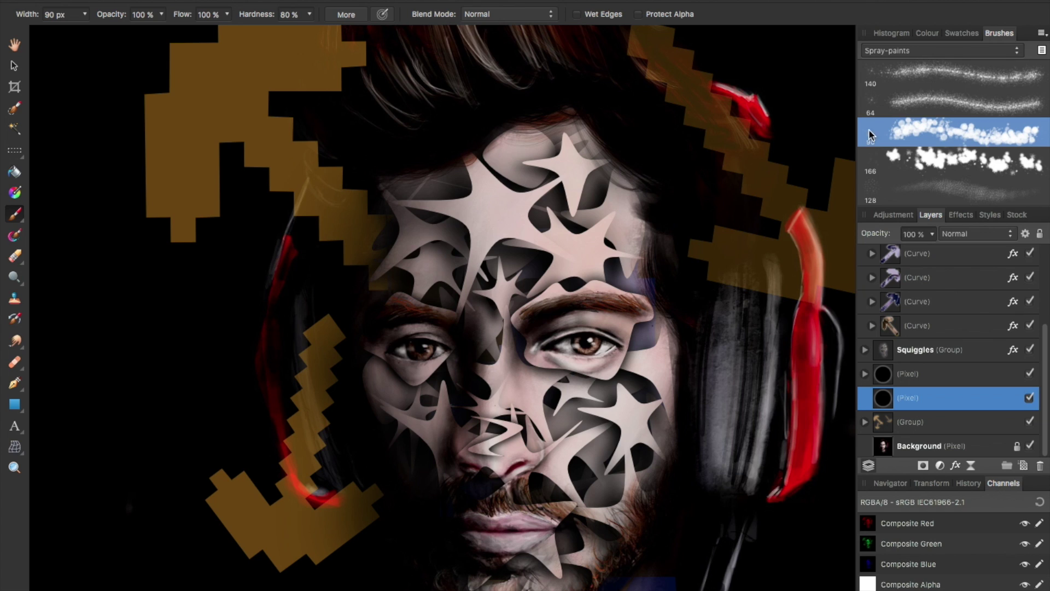
pyautogui.click(934, 156)
pyautogui.click(927, 134)
pyautogui.click(927, 164)
pyautogui.click(922, 135)
pyautogui.click(923, 180)
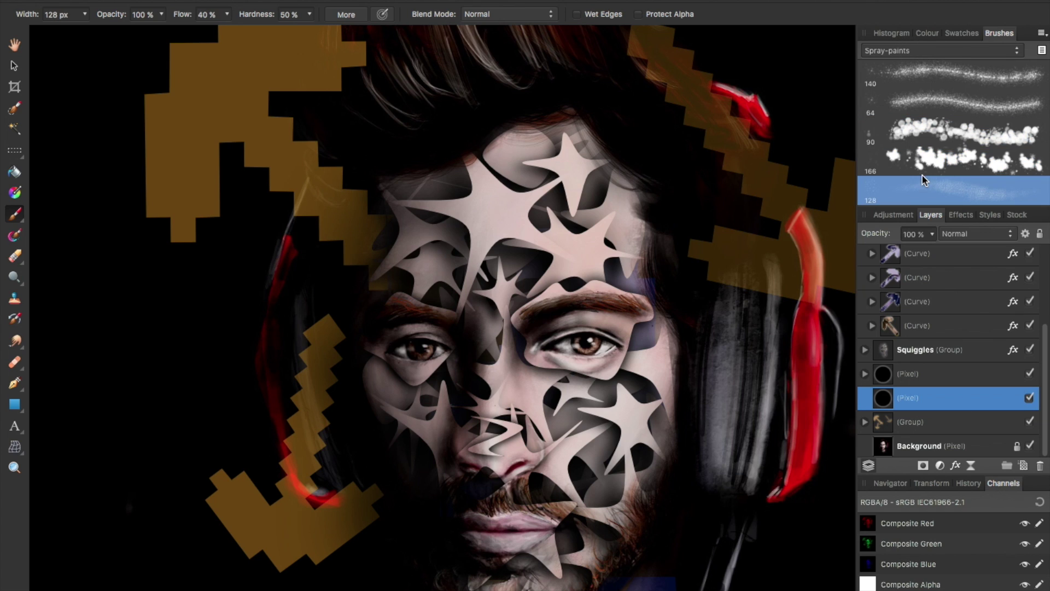
pyautogui.click(910, 155)
pyautogui.click(914, 131)
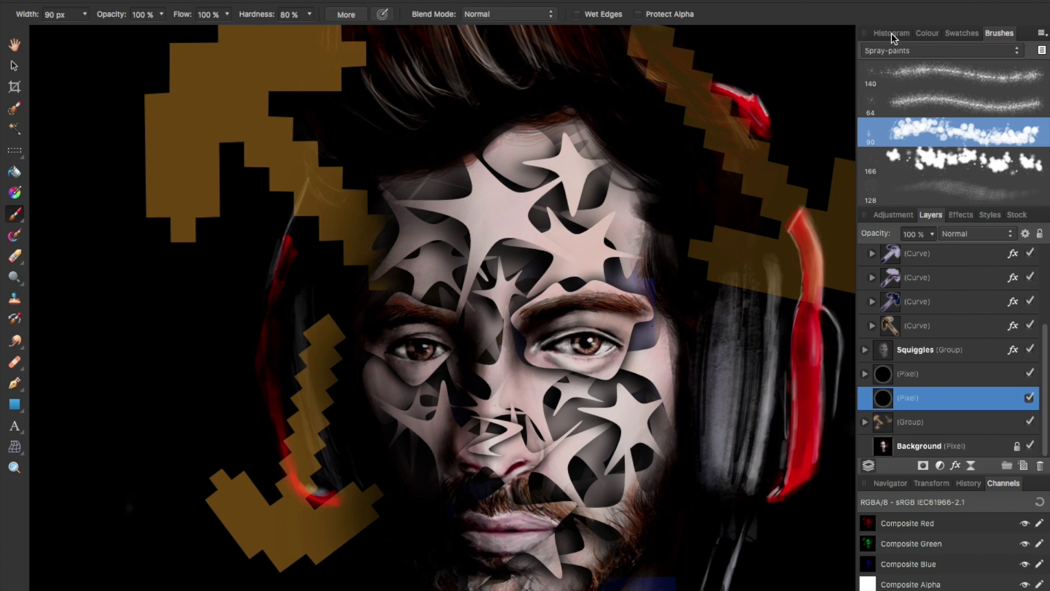
# Set the paint colour to pure red (H 0, S 100, L 50) and the brush width to 390 px
pyautogui.click(888, 33)
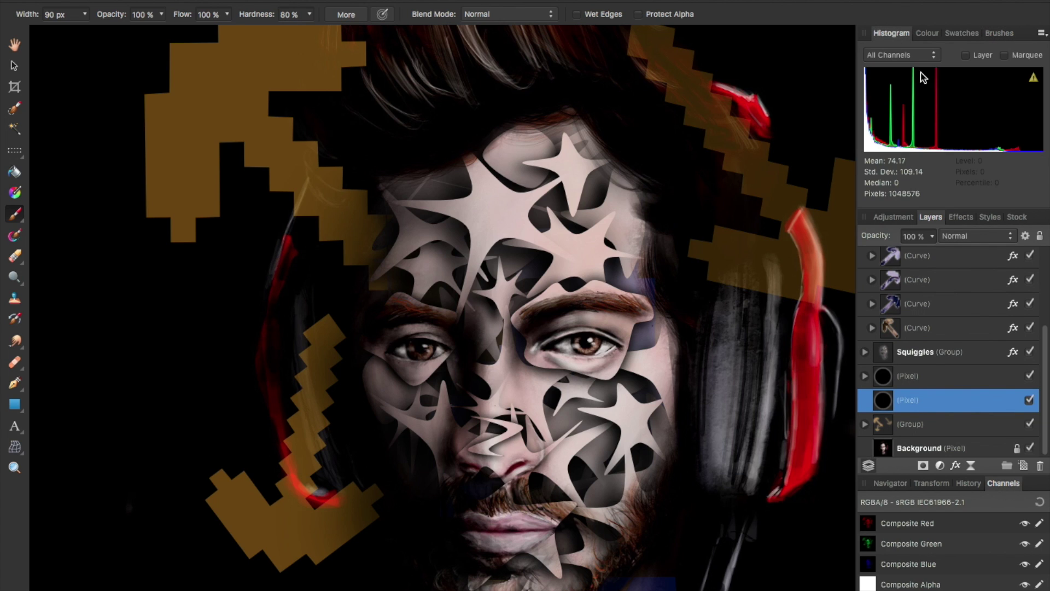
pyautogui.click(930, 36)
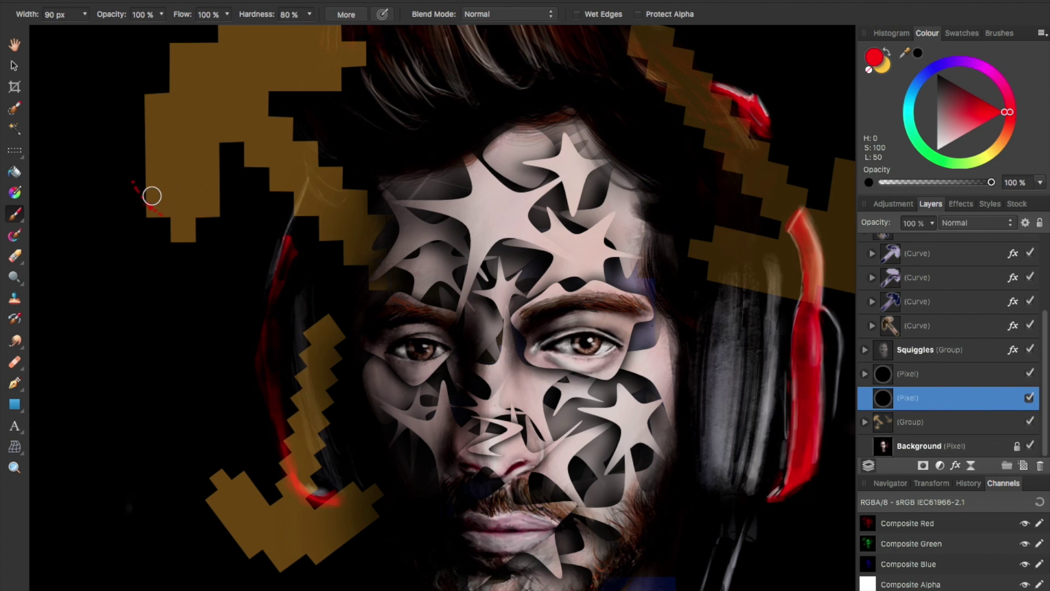
pyautogui.click(84, 15)
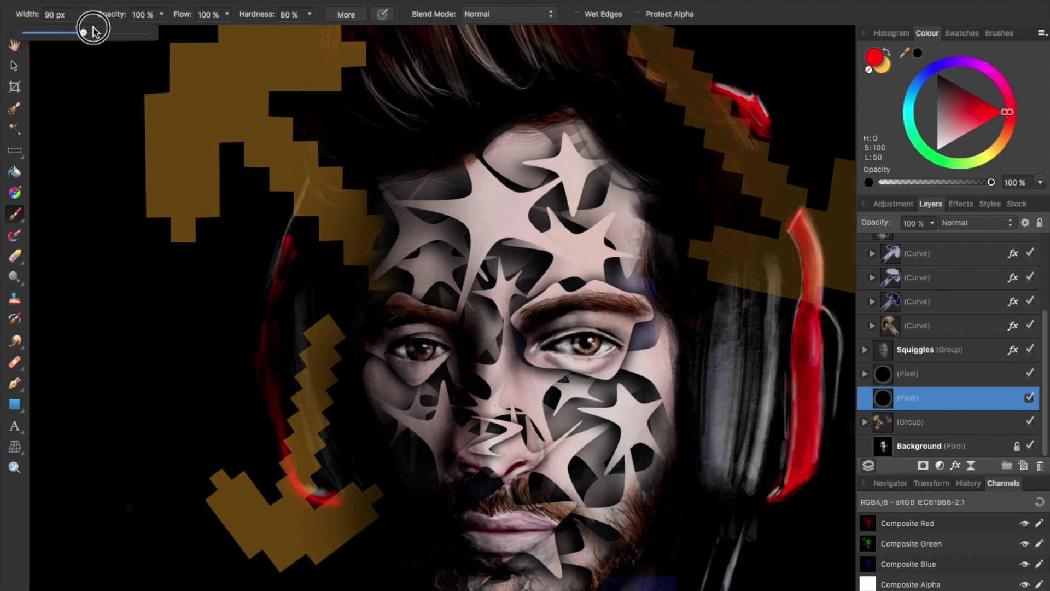
pyautogui.moveTo(114, 38); pyautogui.dragTo(118, 38)
# Try painting full-strength red splatters down the headphone side at the image's left, and undo them
pyautogui.scroll(-2, 363, 276)
pyautogui.moveTo(293, 206)
pyautogui.mouseDown()
pyautogui.moveTo(256, 279)
pyautogui.moveTo(328, 375)
pyautogui.moveTo(286, 441)
pyautogui.mouseUp()
pyautogui.scroll(-2, 295, 435)
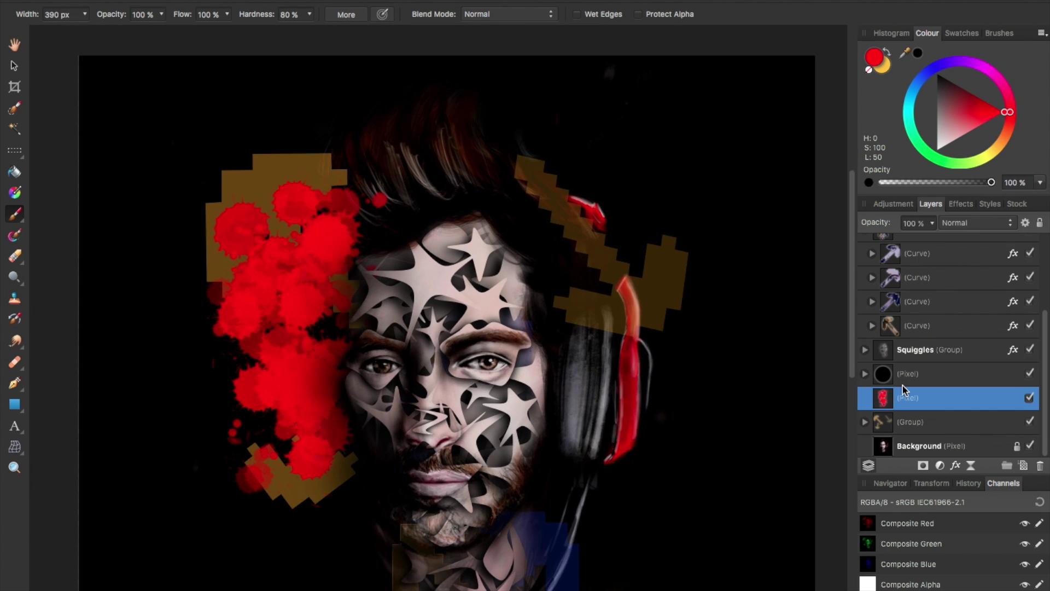
pyautogui.scroll(-5, 355, 294)
pyautogui.hscroll(-2, 339, 281)
pyautogui.press('super+z')
pyautogui.press('super+z')
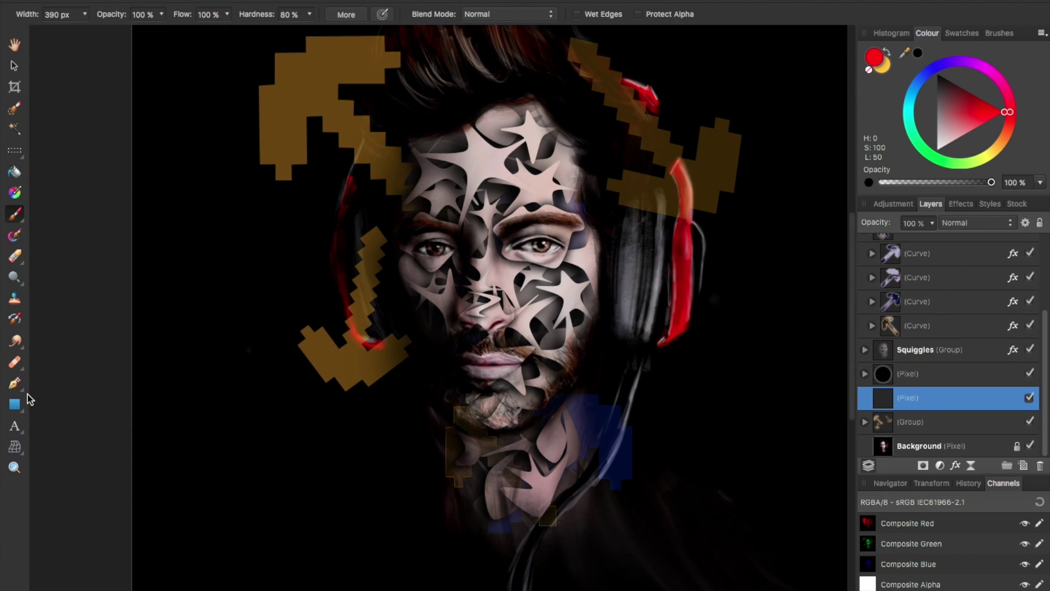
# Reduce the brush opacity to 57% and the flow to 65%
pyautogui.click(161, 14)
pyautogui.moveTo(155, 32); pyautogui.dragTo(115, 31)
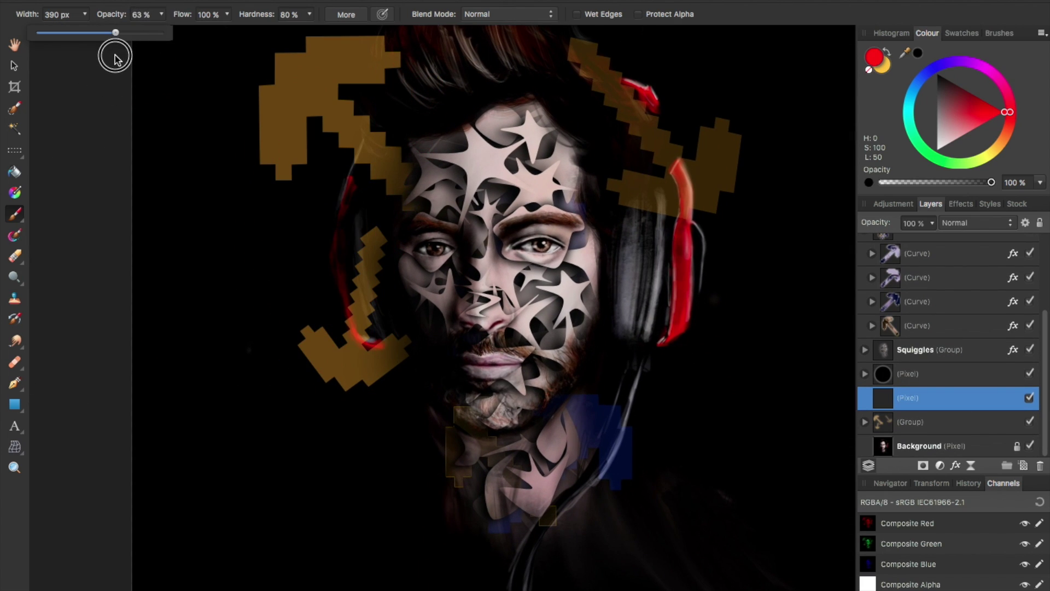
pyautogui.click(227, 13)
pyautogui.moveTo(222, 32); pyautogui.dragTo(190, 32)
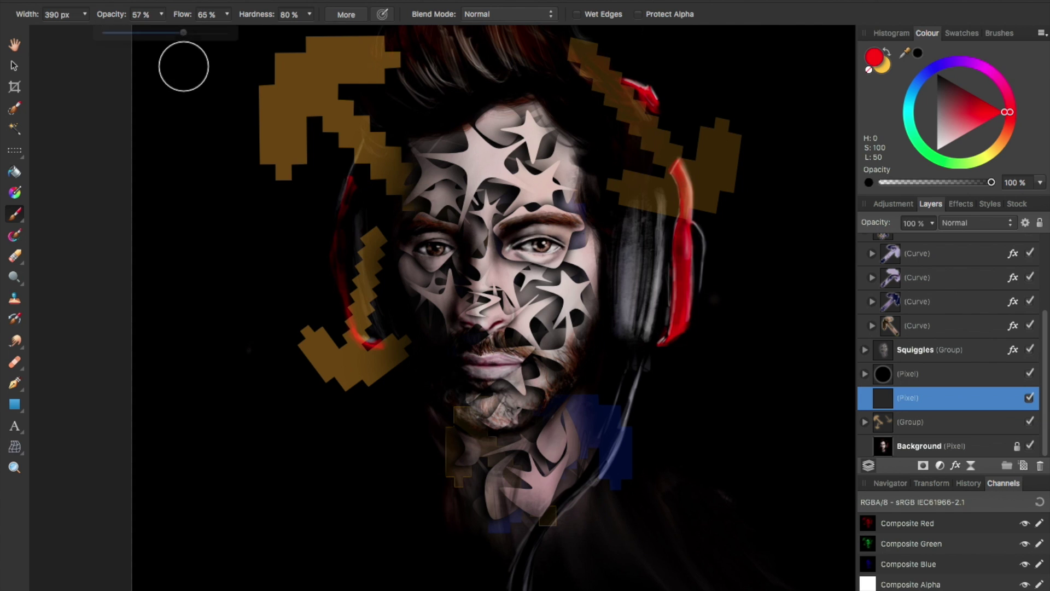
# Try a long, softer red splatter stroke down the dark area beside the face, and undo it
pyautogui.moveTo(356, 150)
pyautogui.mouseDown()
pyautogui.moveTo(343, 301)
pyautogui.moveTo(284, 511)
pyautogui.mouseUp()
pyautogui.scroll(-2, 284, 511)
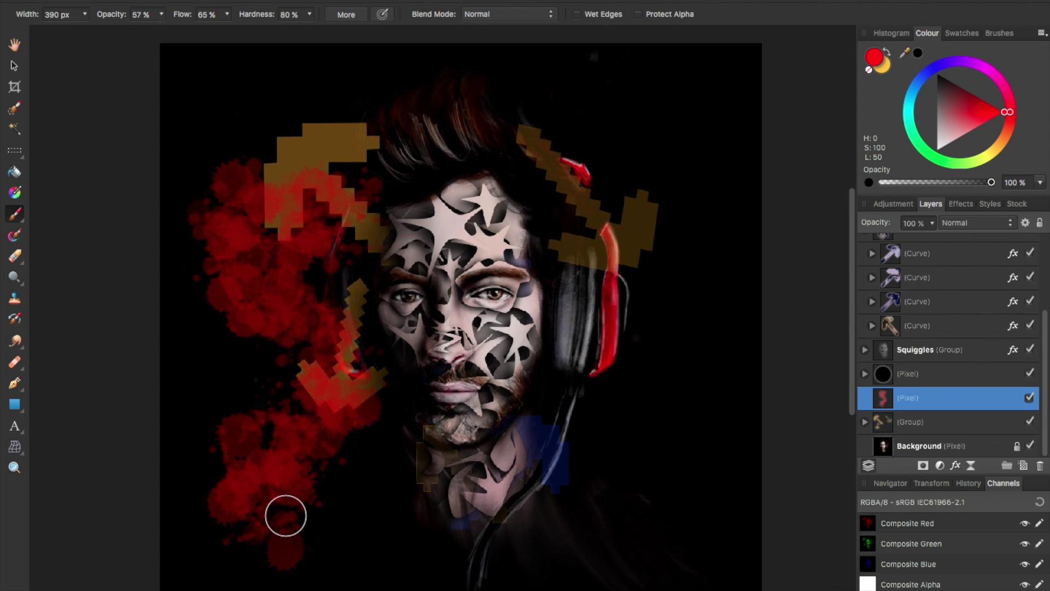
pyautogui.press('super+z')
pyautogui.press('super+z')
pyautogui.press('super+z')
# Lower the splatter brush's hardness to 51%
pyautogui.click(309, 14)
pyautogui.moveTo(284, 31); pyautogui.dragTo(260, 32)
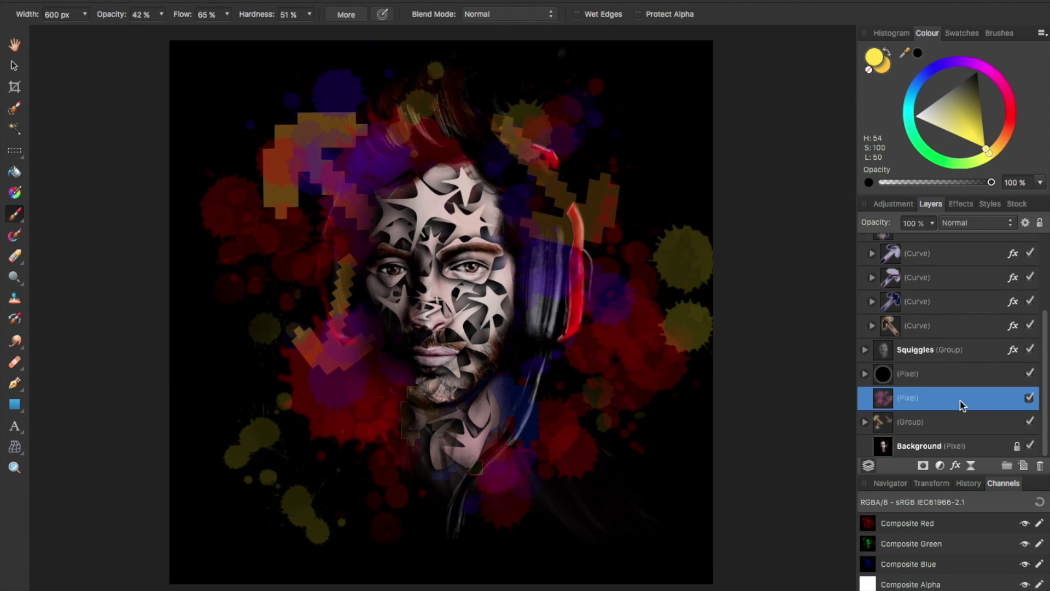
# Expand the pixel layer beneath the Squiggles group and select that layer rather than the Background nested inside it
pyautogui.click(949, 382)
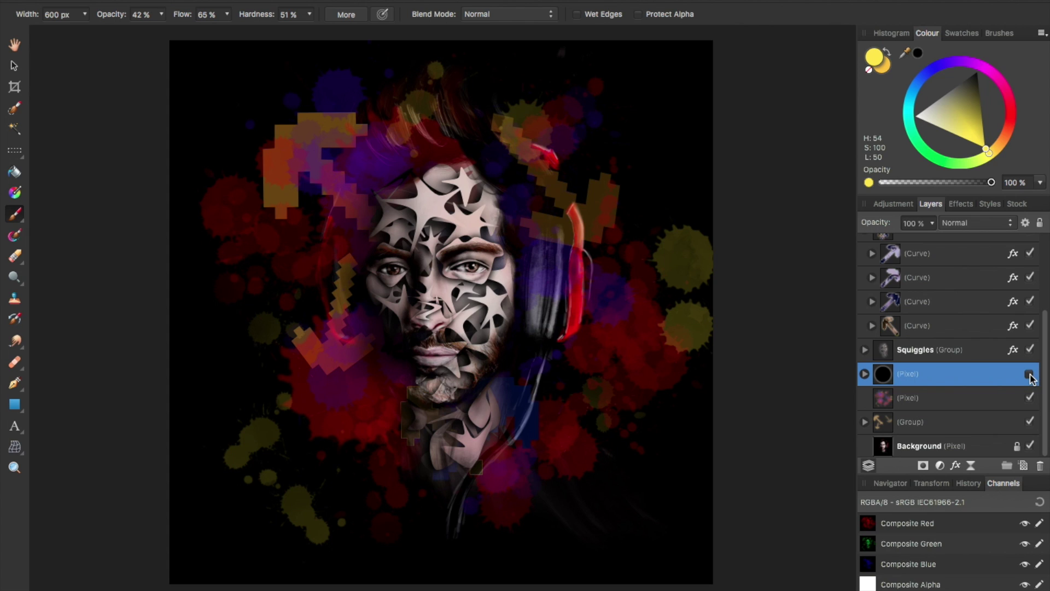
pyautogui.click(944, 357)
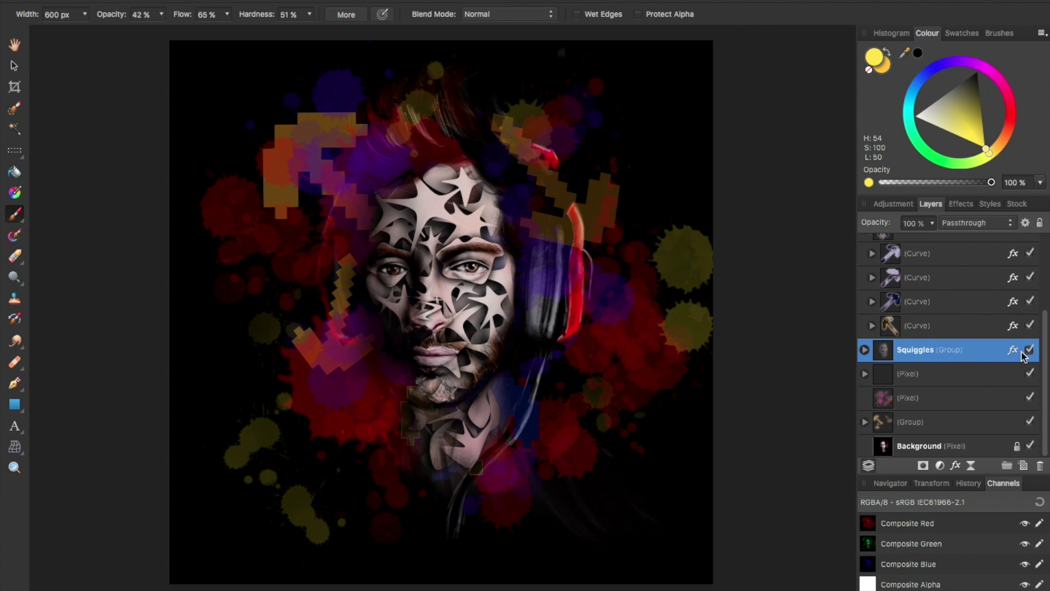
pyautogui.click(959, 381)
pyautogui.scroll(3, 437, 335)
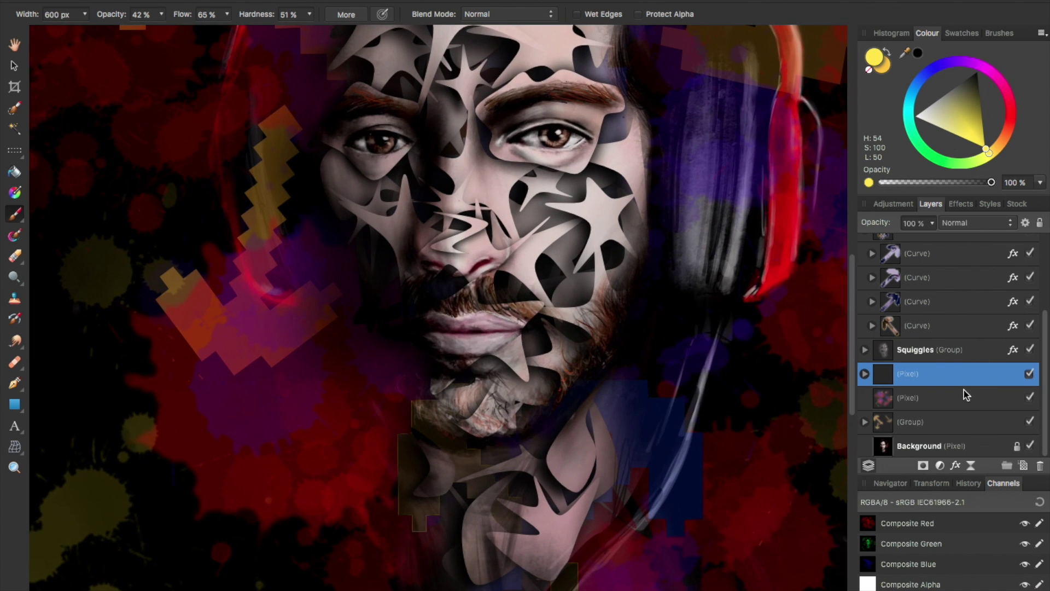
pyautogui.click(928, 405)
pyautogui.click(923, 385)
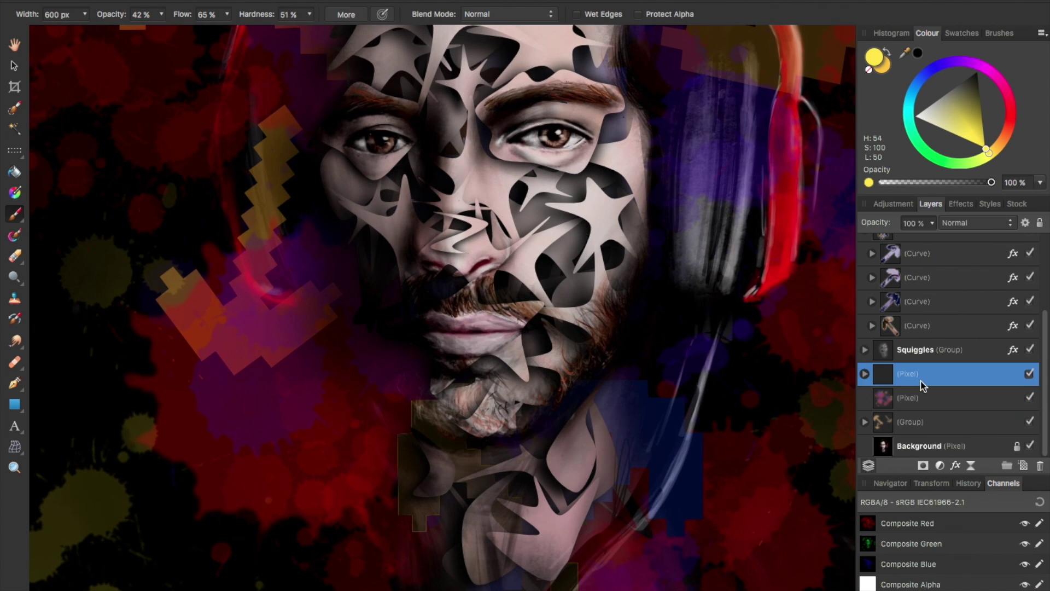
pyautogui.click(865, 375)
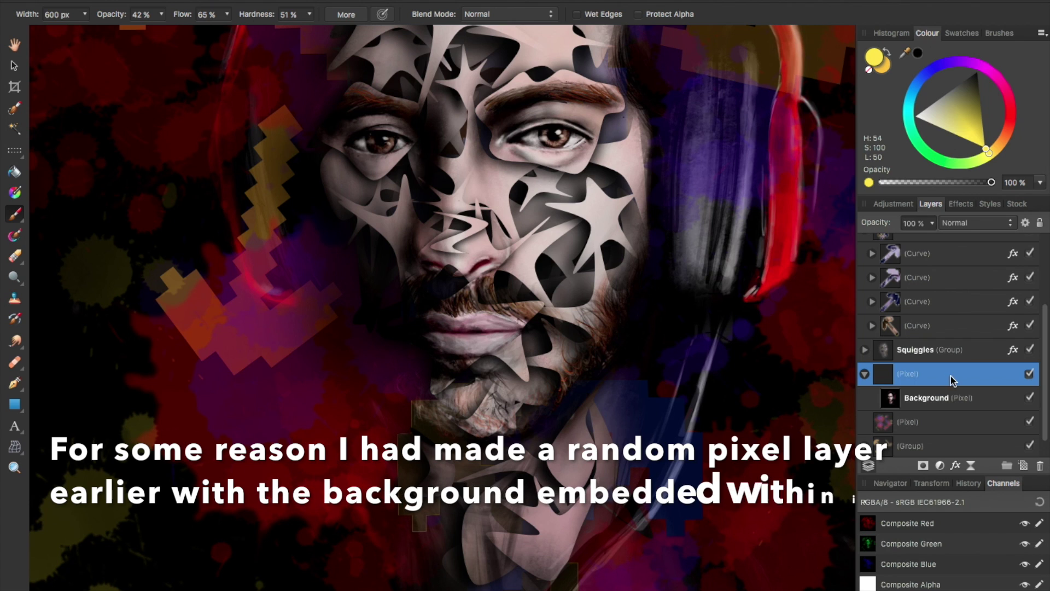
pyautogui.click(928, 398)
pyautogui.click(928, 374)
pyautogui.click(919, 397)
pyautogui.click(918, 374)
pyautogui.click(918, 403)
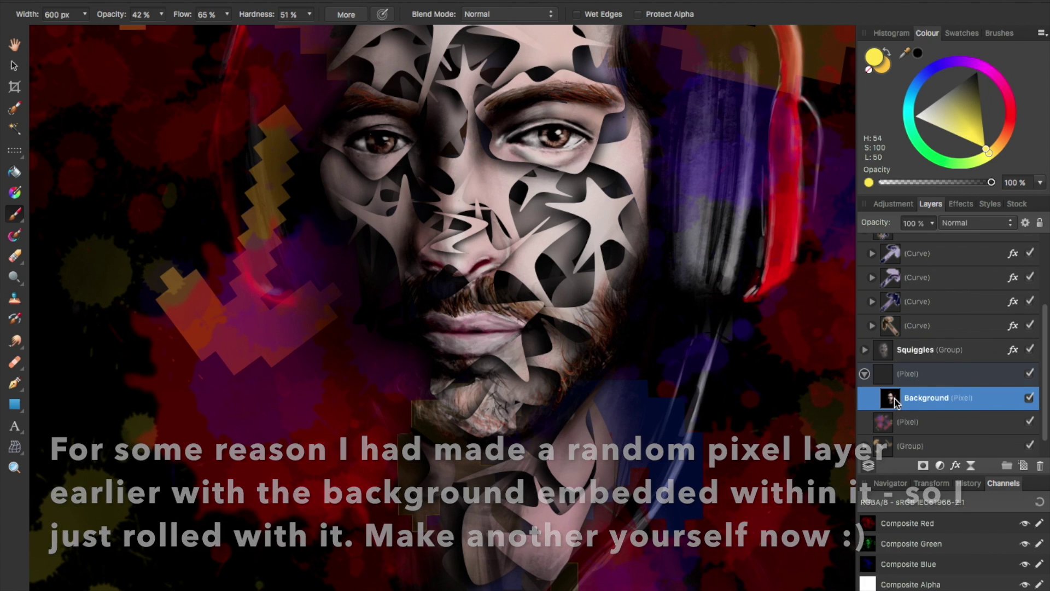
pyautogui.click(930, 373)
pyautogui.scroll(3, 337, 170)
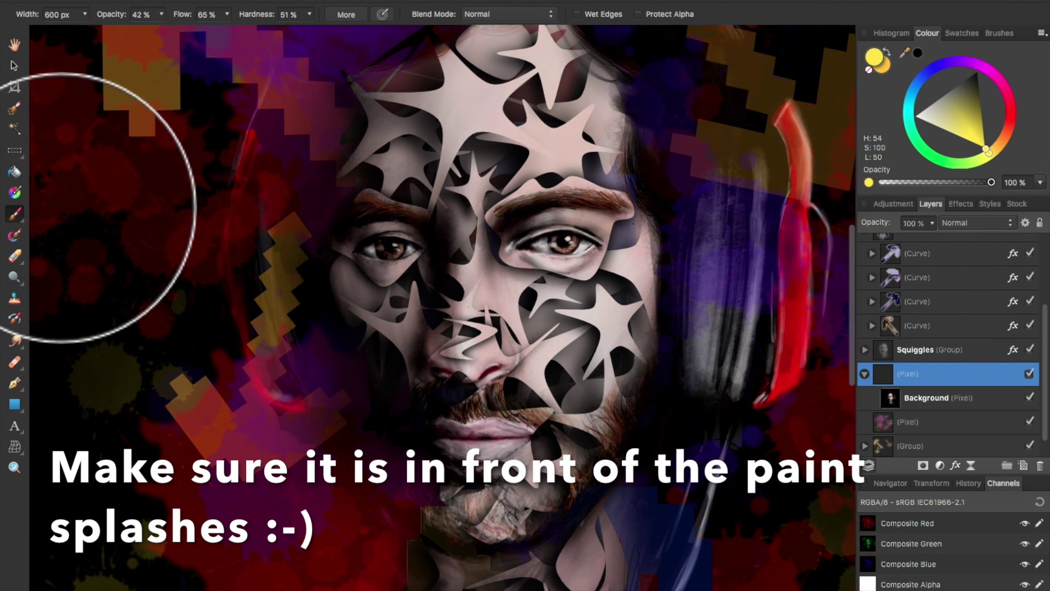
# With the Spray-paints splatter brush at 290 px and full opacity, paint over the left-hand headphone to reveal the nested Background over the splashes
pyautogui.rightClick(25, 223)
pyautogui.click(48, 219)
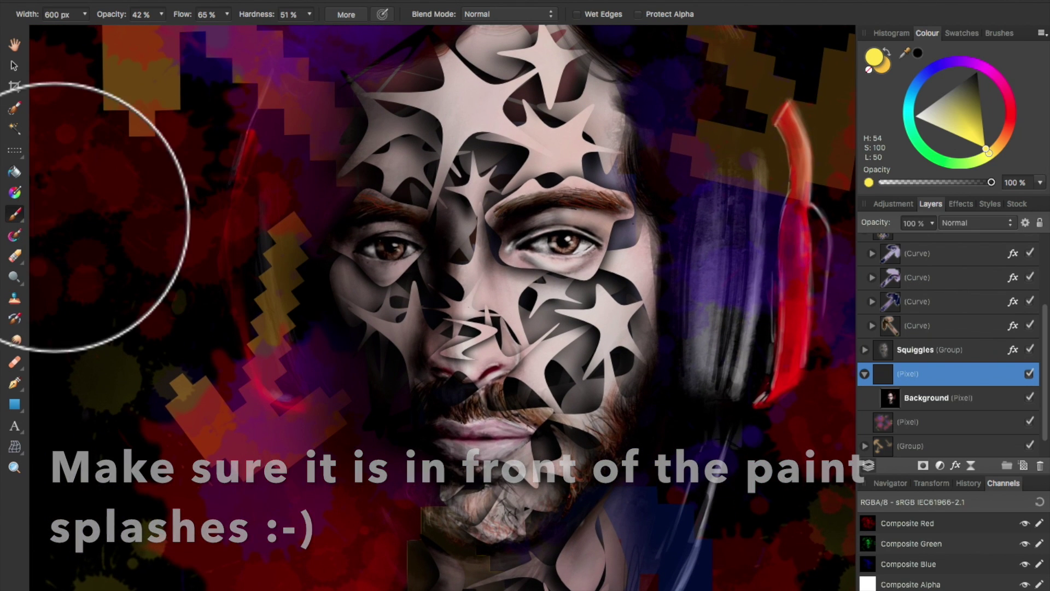
pyautogui.click(962, 34)
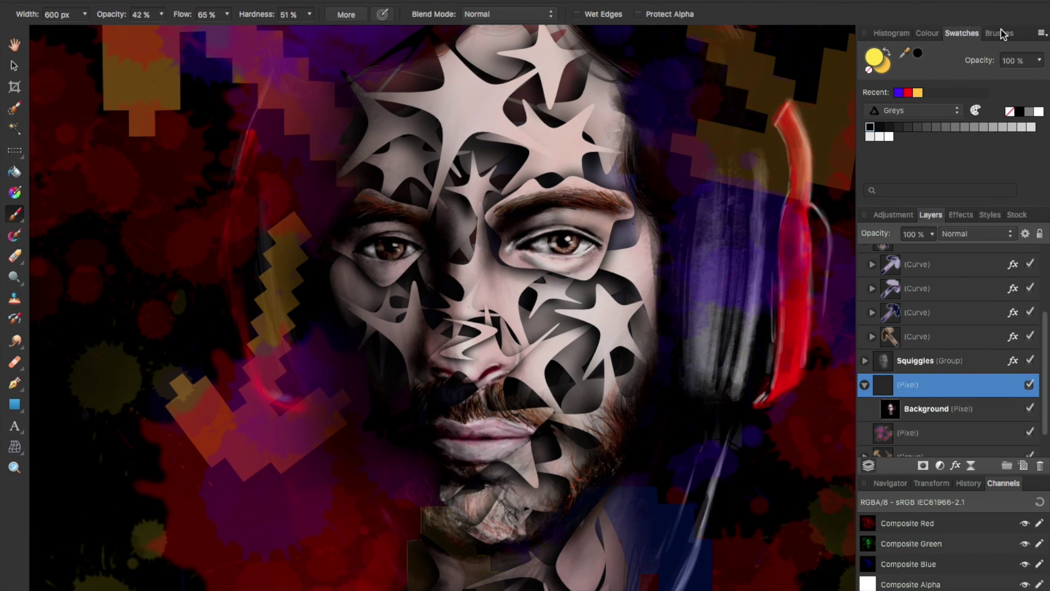
pyautogui.click(1000, 33)
pyautogui.click(938, 134)
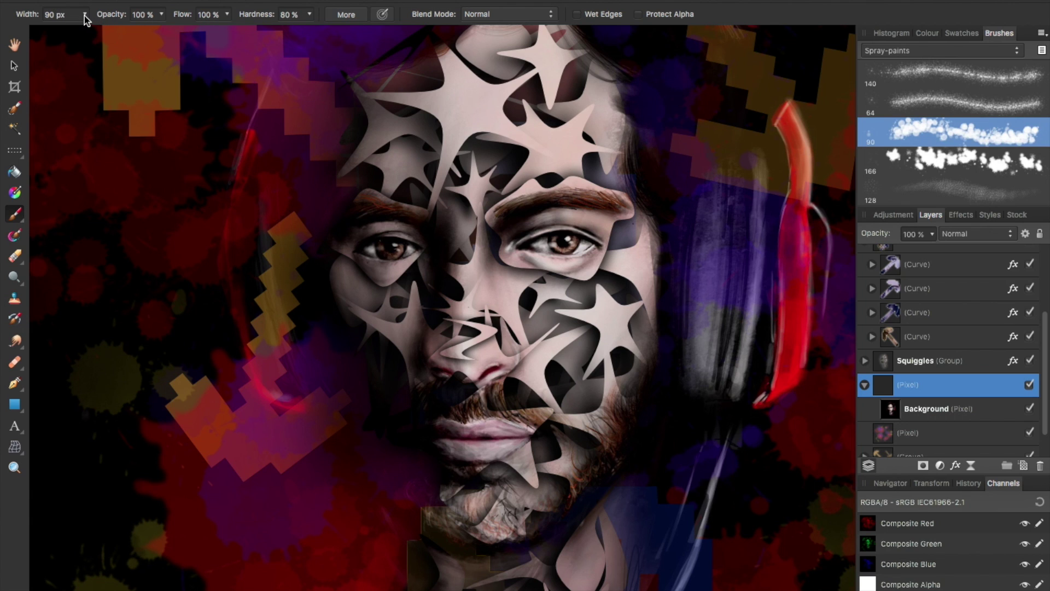
pyautogui.moveTo(85, 18); pyautogui.dragTo(108, 41)
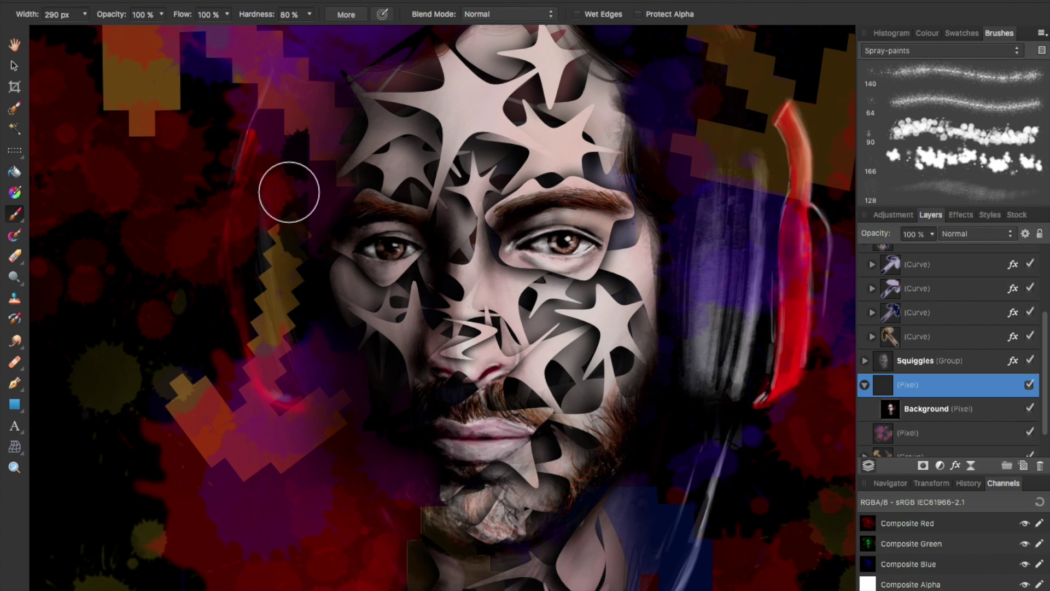
pyautogui.scroll(2, 315, 195)
pyautogui.moveTo(316, 194)
pyautogui.mouseDown()
pyautogui.moveTo(361, 237)
pyautogui.moveTo(338, 205)
pyautogui.moveTo(322, 231)
pyautogui.moveTo(310, 289)
pyautogui.mouseUp()
pyautogui.moveTo(295, 376)
pyautogui.mouseDown()
pyautogui.moveTo(305, 434)
pyautogui.moveTo(375, 325)
pyautogui.mouseUp()
pyautogui.scroll(2, 375, 327)
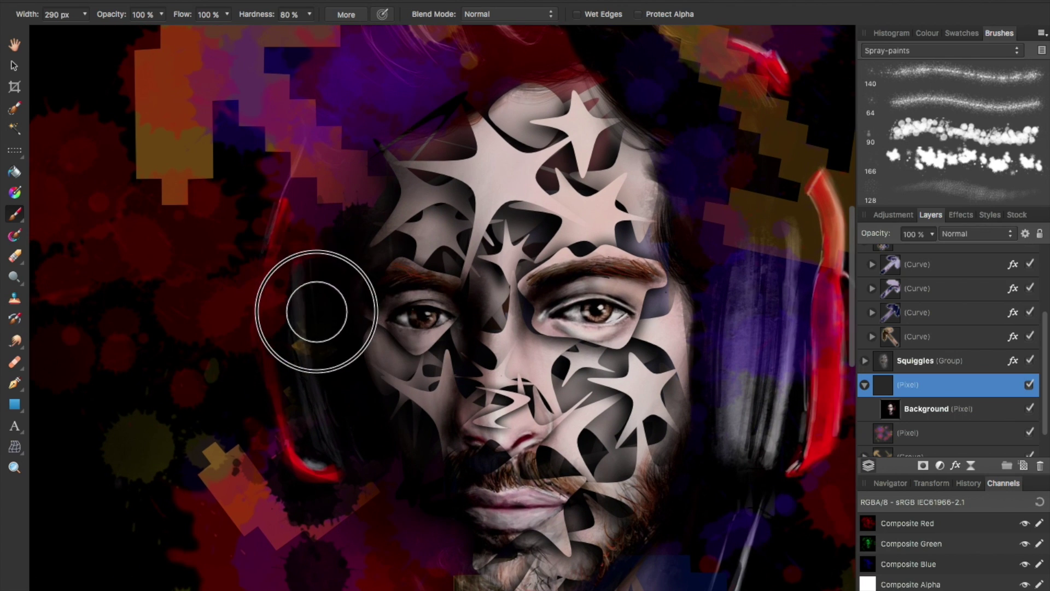
# Enlarge the brush to 460 px and reveal the hair and the right-hand headphone in front of the paint splashes
pyautogui.scroll(4, 316, 312)
pyautogui.press(']')
pyautogui.press(']')
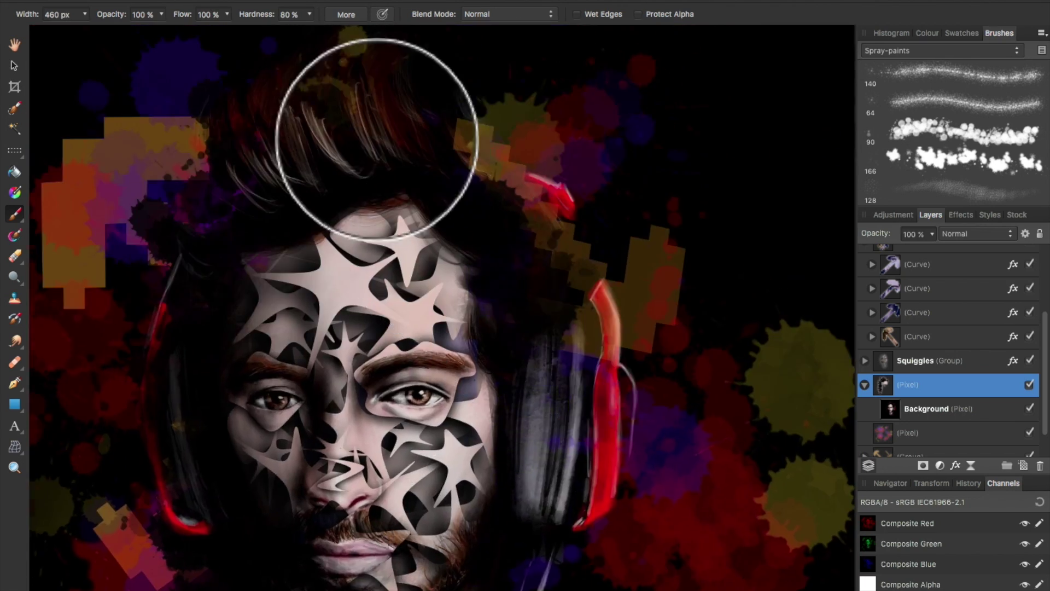
pyautogui.scroll(-5, 377, 138)
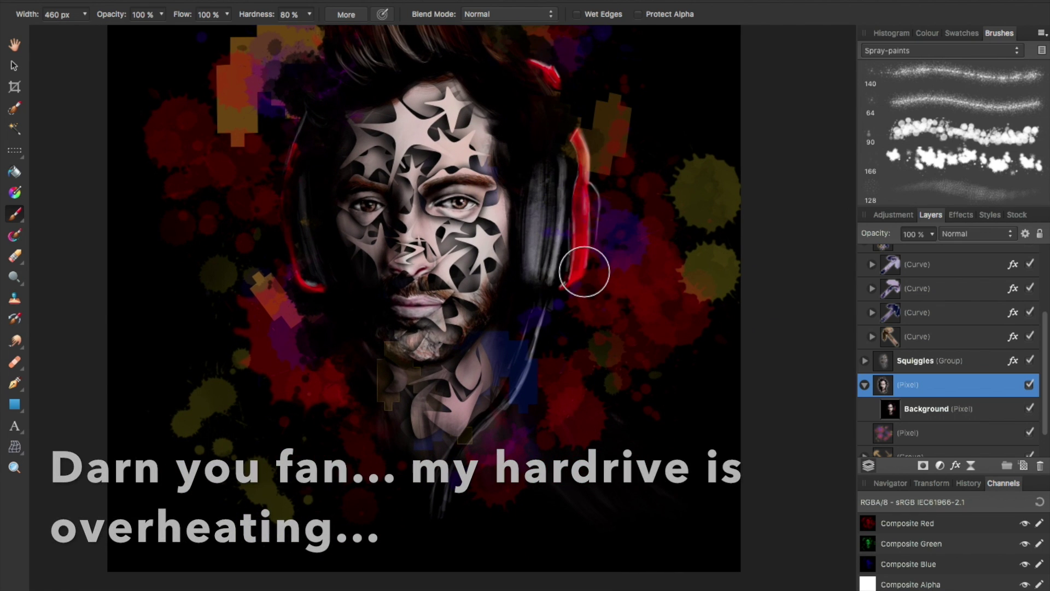
pyautogui.scroll(2, 589, 272)
pyautogui.scroll(2, 569, 280)
pyautogui.scroll(-3, 492, 286)
# Select the colour splatter layer and partly erase the yellow splatters beyond the right-hand headphone with a 500 px eraser at 73% opacity
pyautogui.press('e')
pyautogui.scroll(-3, 951, 382)
pyautogui.click(864, 423)
pyautogui.click(1030, 331)
pyautogui.click(864, 325)
pyautogui.click(930, 398)
pyautogui.press('7')
pyautogui.press('3')
pyautogui.scroll(-2, 237, 281)
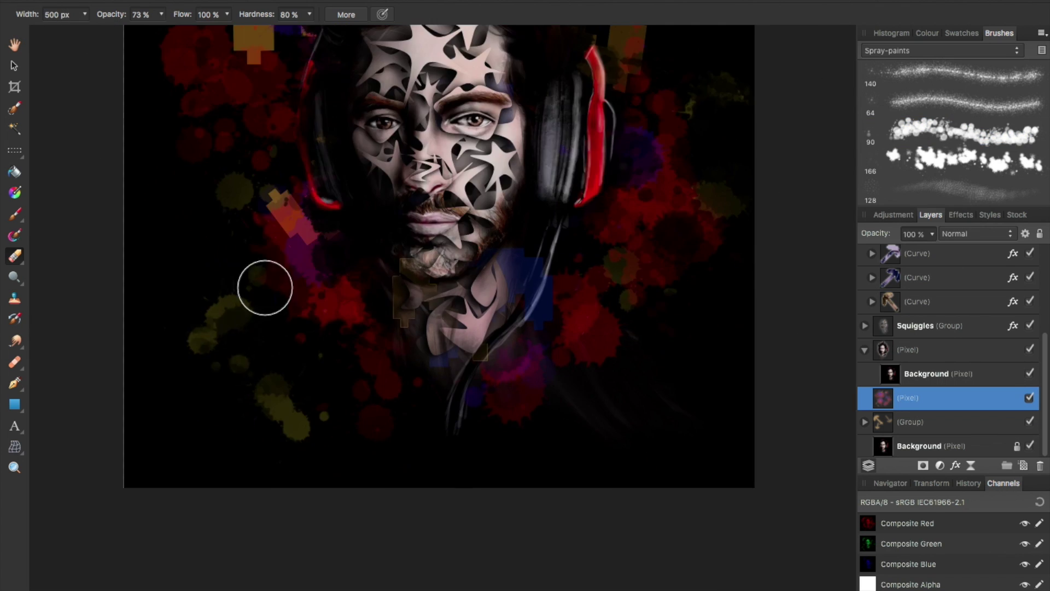
pyautogui.scroll(-3, 559, 416)
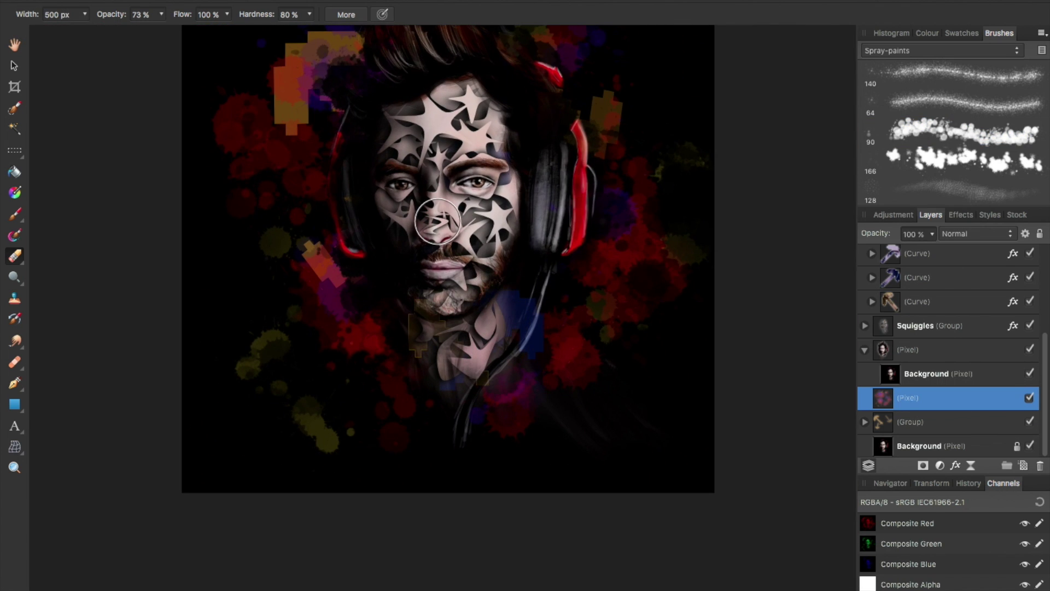
pyautogui.scroll(4, 437, 221)
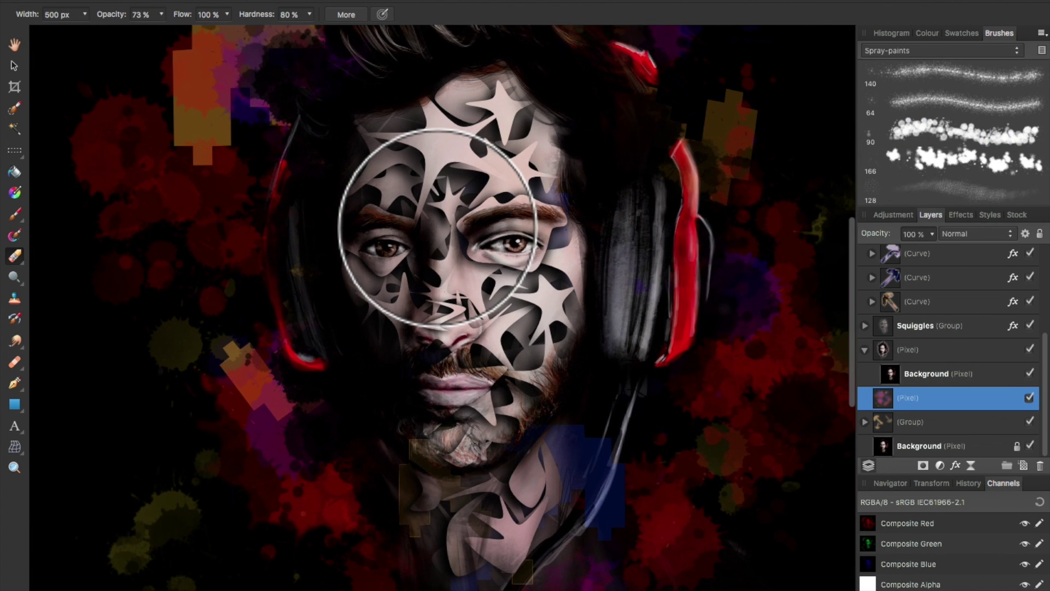
# Shift the large star on the right-hand cheek slightly down and to the left
pyautogui.scroll(4, 437, 229)
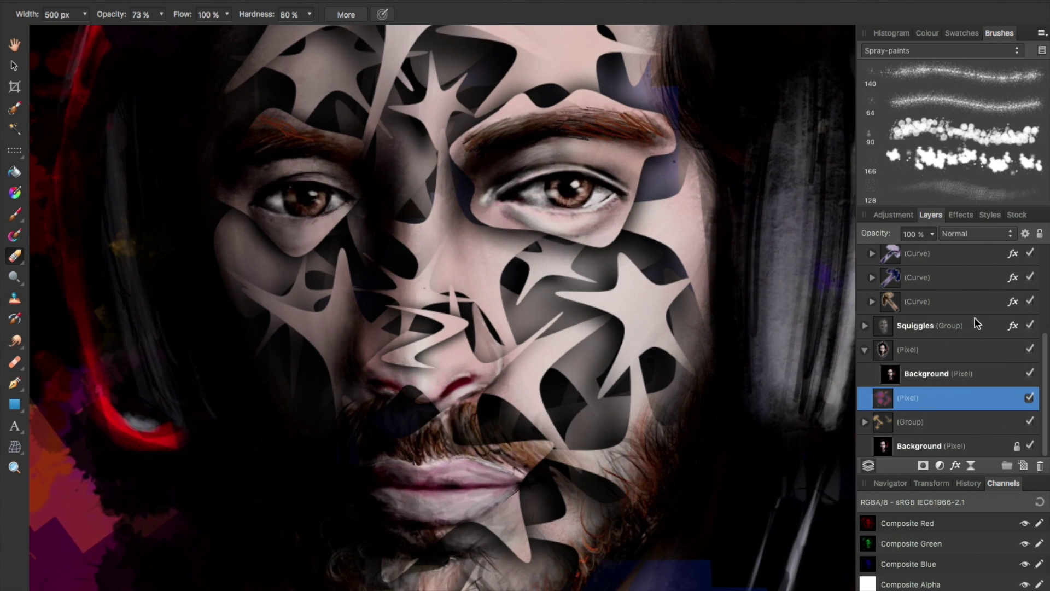
pyautogui.scroll(3, 941, 355)
pyautogui.scroll(-4, 542, 305)
pyautogui.scroll(2, 573, 241)
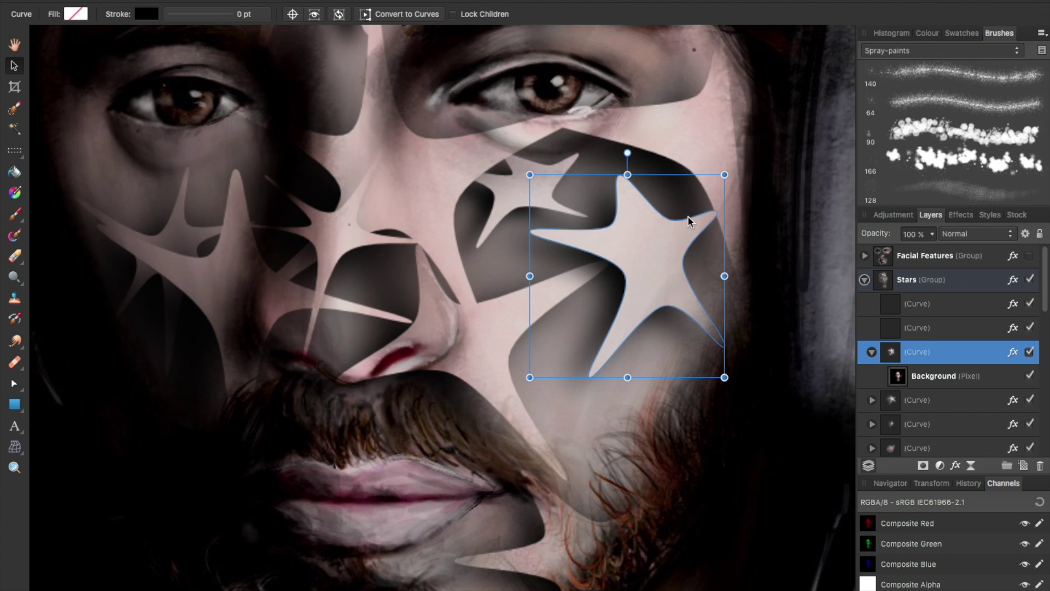
pyautogui.moveTo(688, 218); pyautogui.dragTo(678, 244)
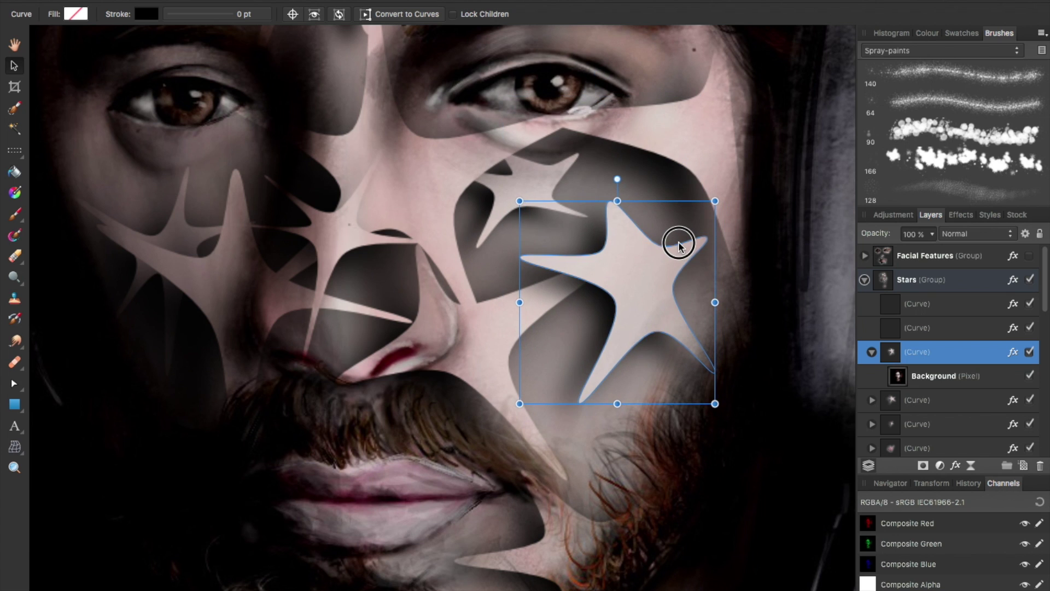
# Try moving the large cheek star up over the right-hand eye, and undo that move
pyautogui.click(949, 402)
pyautogui.click(923, 356)
pyautogui.moveTo(656, 344); pyautogui.dragTo(570, 133)
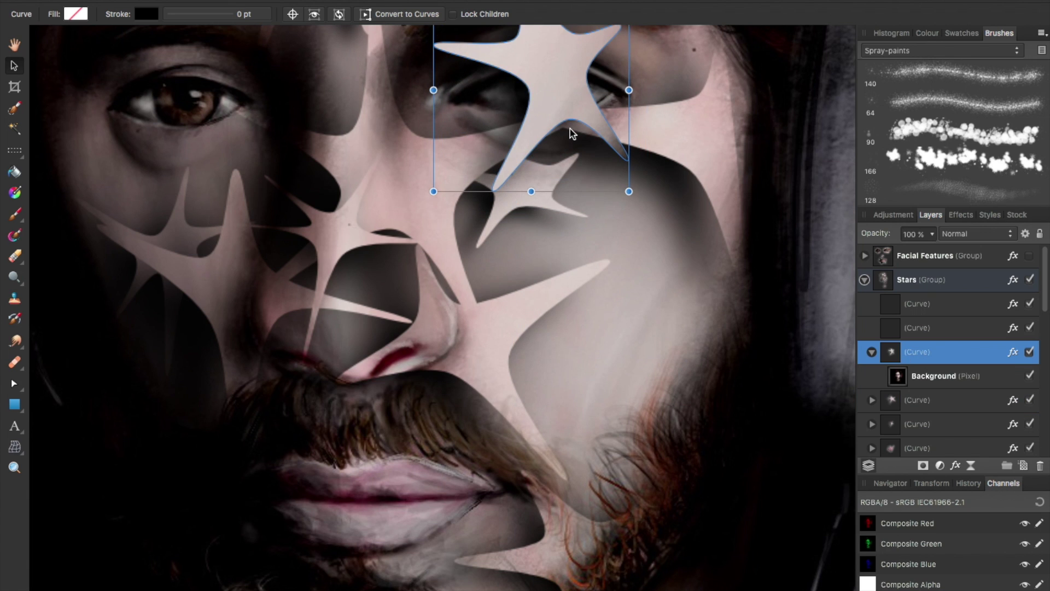
pyautogui.hotkey('ctrl', 'z')
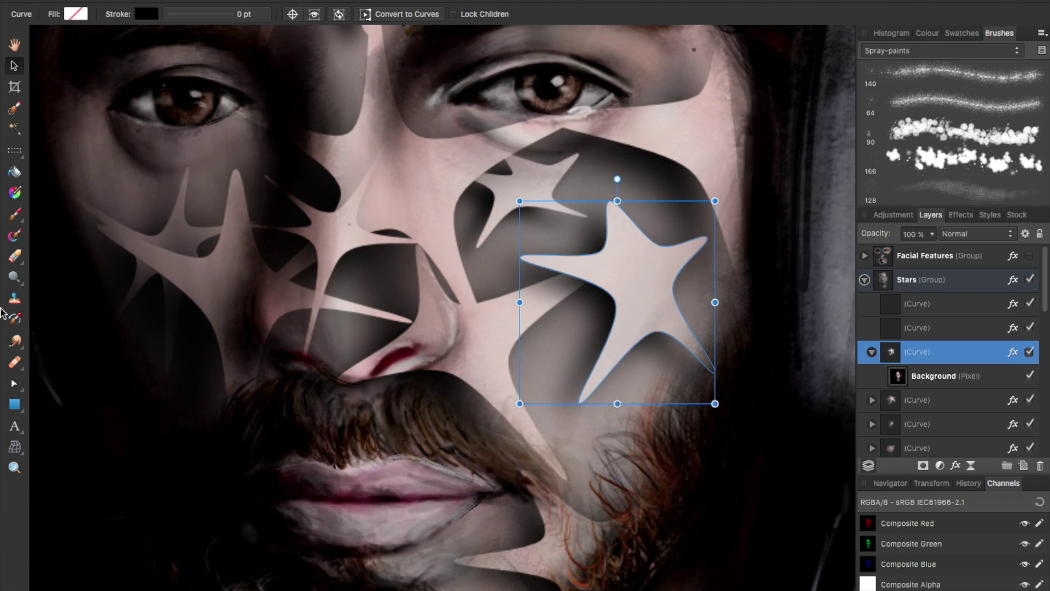
# Reshape the star curves on the forehead, cheek, nose and jaw by repositioning their nodes with the Node tool
pyautogui.moveTo(571, 253); pyautogui.dragTo(575, 241)
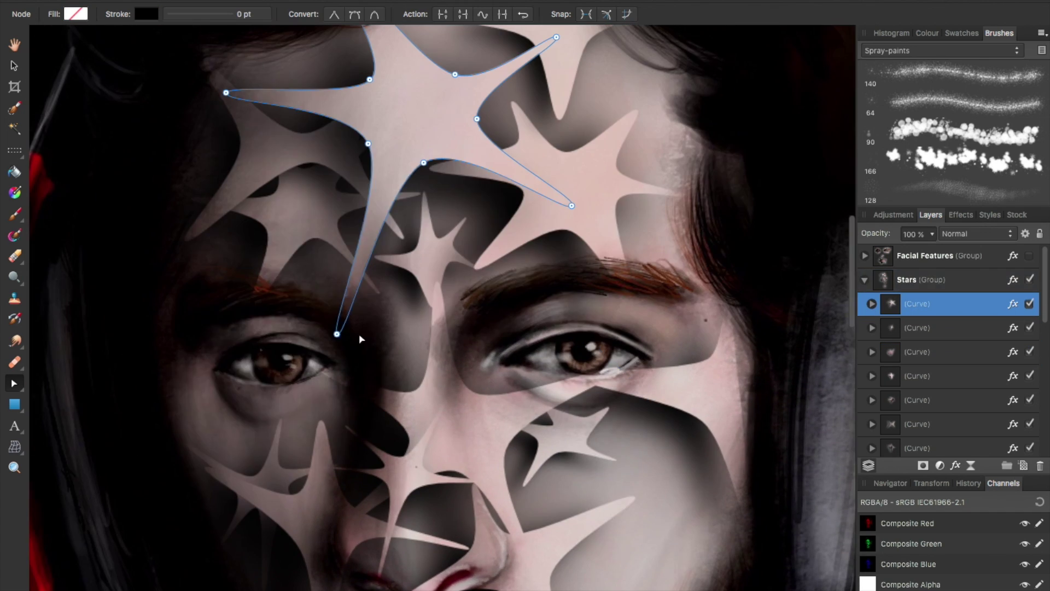
pyautogui.moveTo(337, 334); pyautogui.dragTo(336, 159)
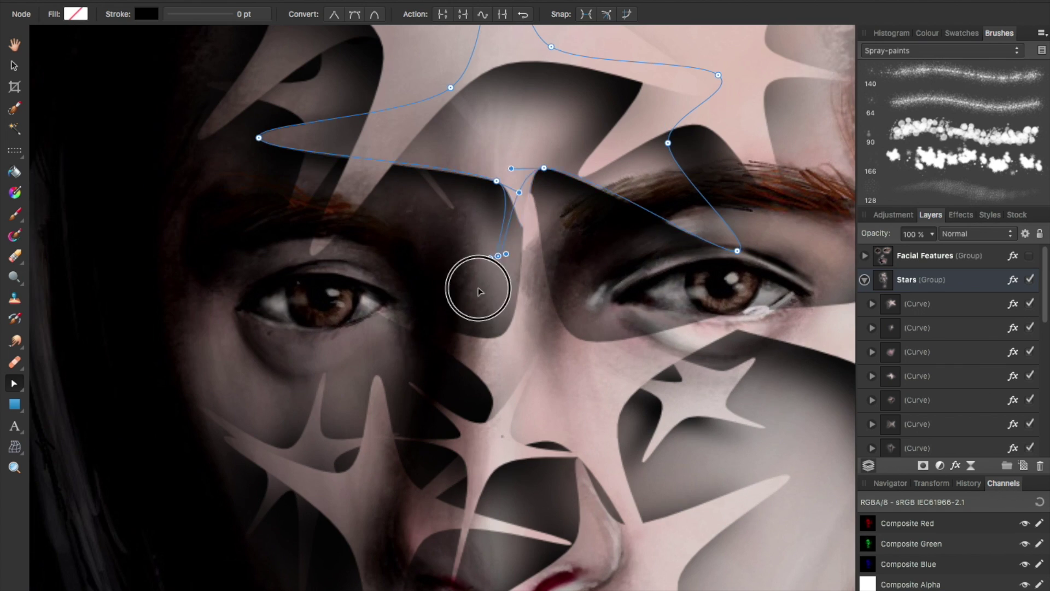
pyautogui.moveTo(478, 288); pyautogui.dragTo(578, 338)
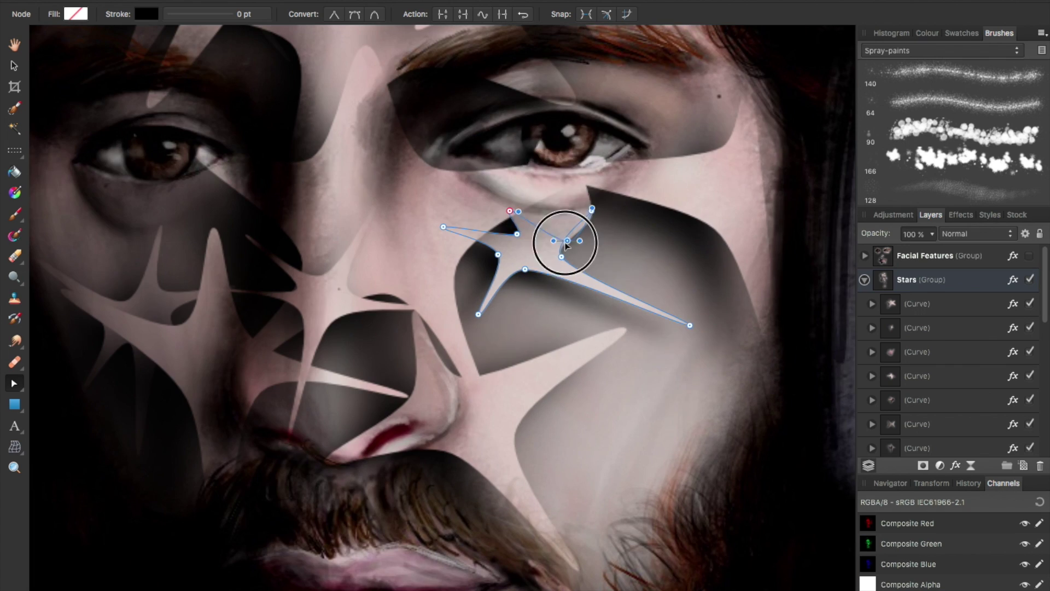
pyautogui.moveTo(569, 239); pyautogui.dragTo(498, 256)
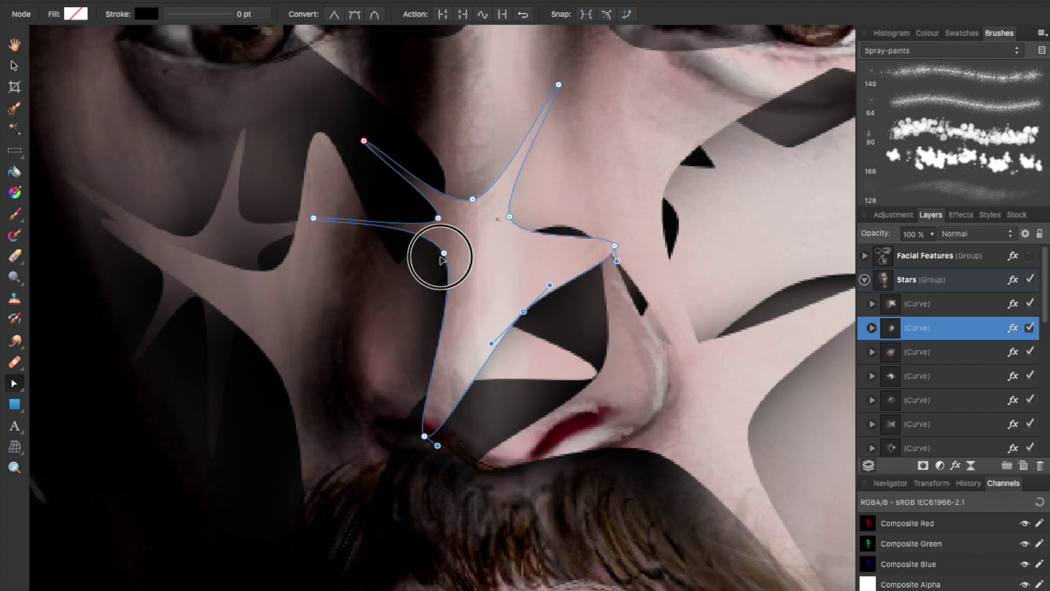
pyautogui.moveTo(439, 244); pyautogui.dragTo(410, 222)
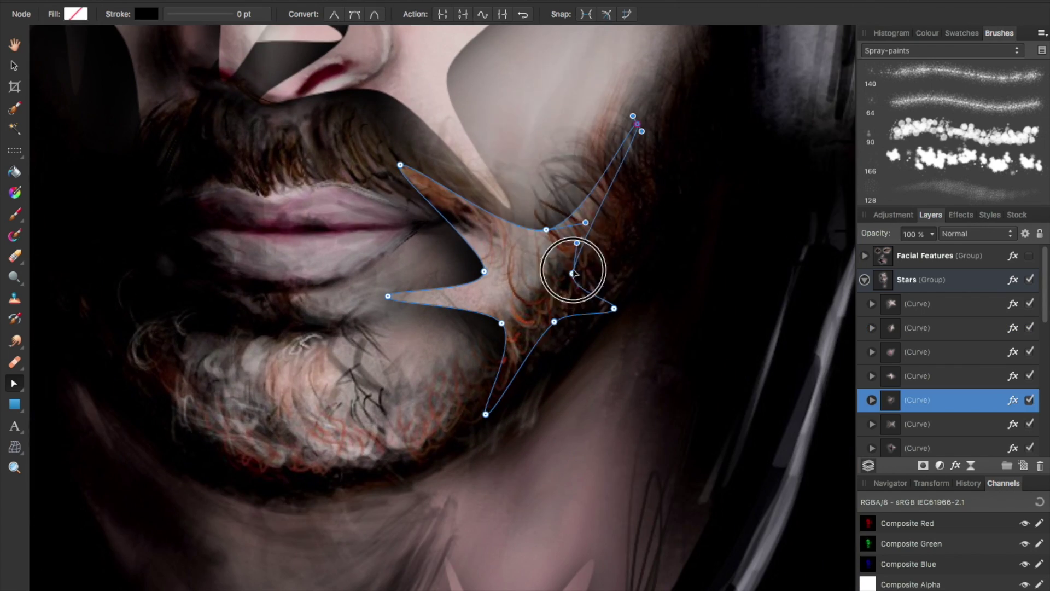
pyautogui.moveTo(574, 265); pyautogui.dragTo(512, 336)
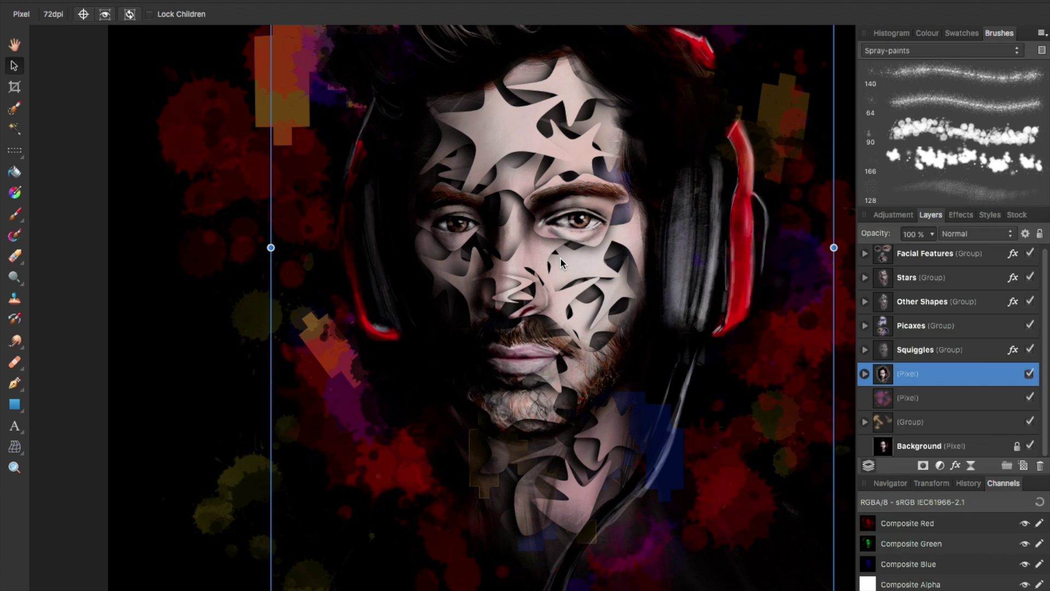
# Examine the Stars, Other Shapes, Picaxes and Squiggles groups in the layer stack
pyautogui.click(966, 322)
pyautogui.click(957, 281)
pyautogui.click(950, 328)
pyautogui.click(946, 351)
pyautogui.click(941, 374)
pyautogui.click(926, 292)
pyautogui.scroll(-1, 881, 287)
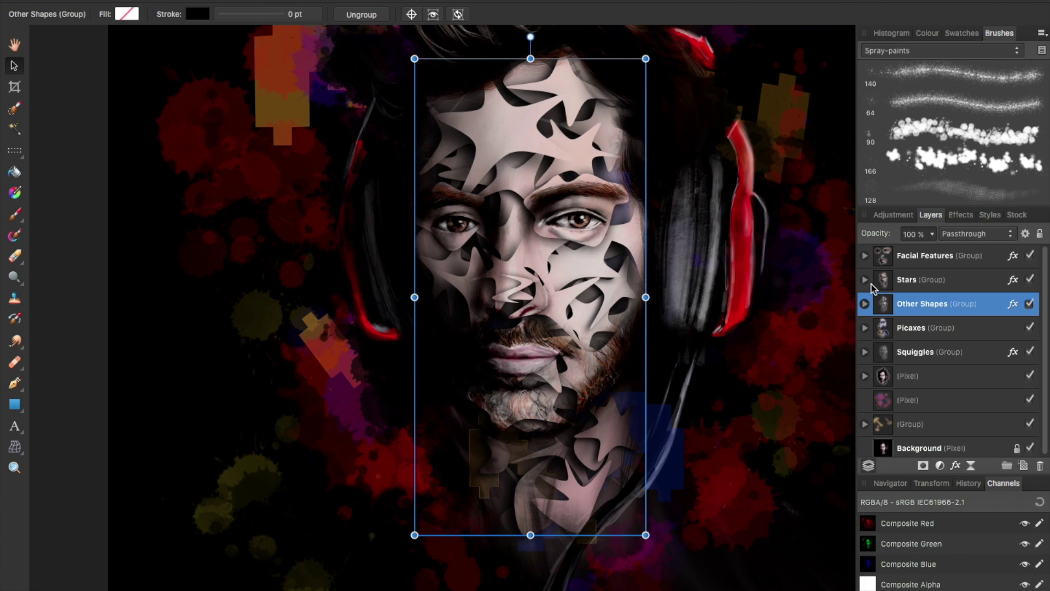
pyautogui.click(865, 280)
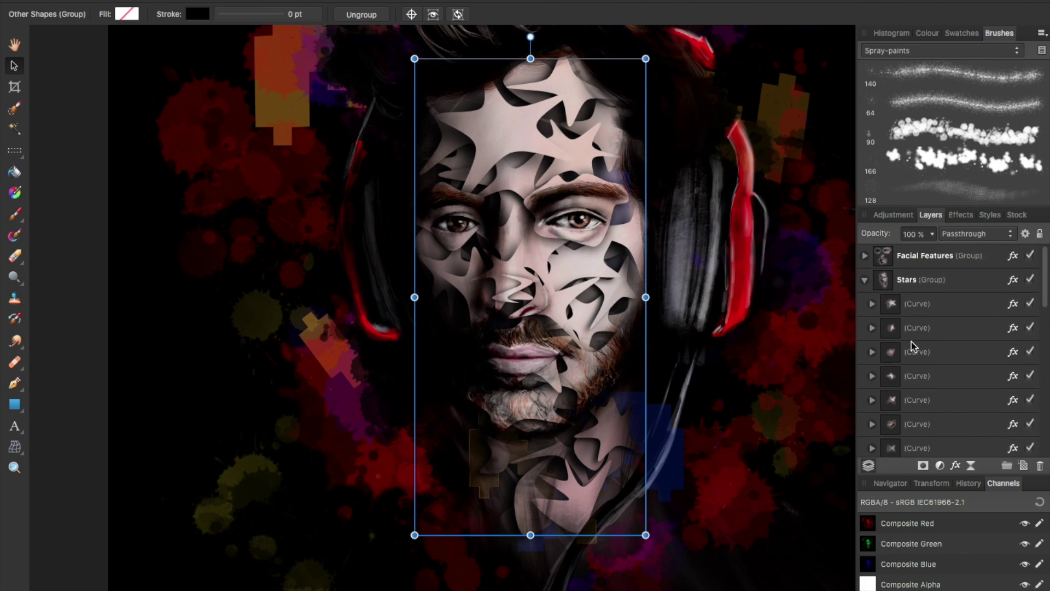
pyautogui.click(865, 281)
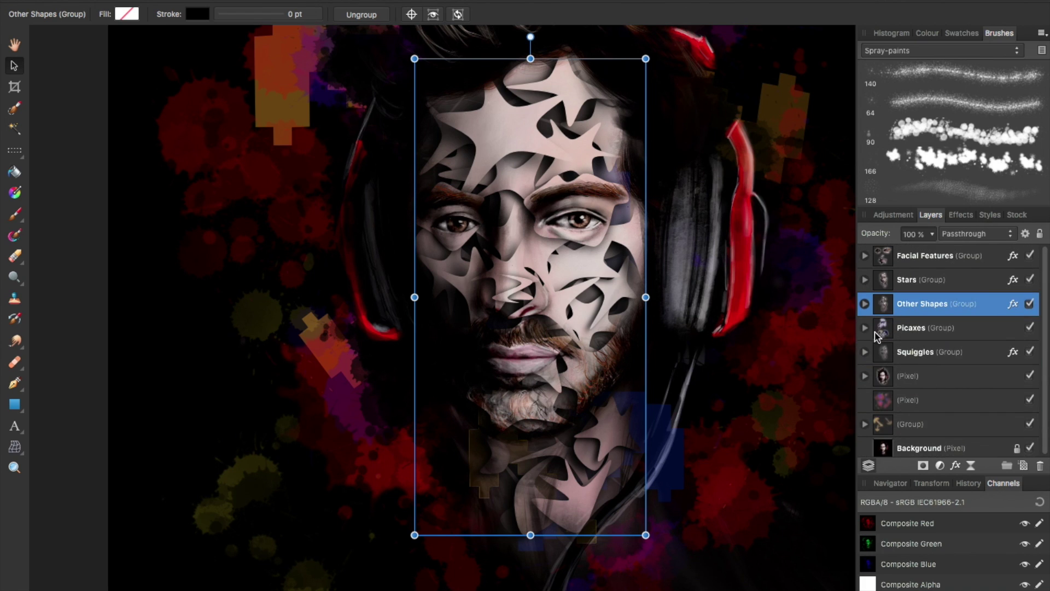
pyautogui.click(905, 335)
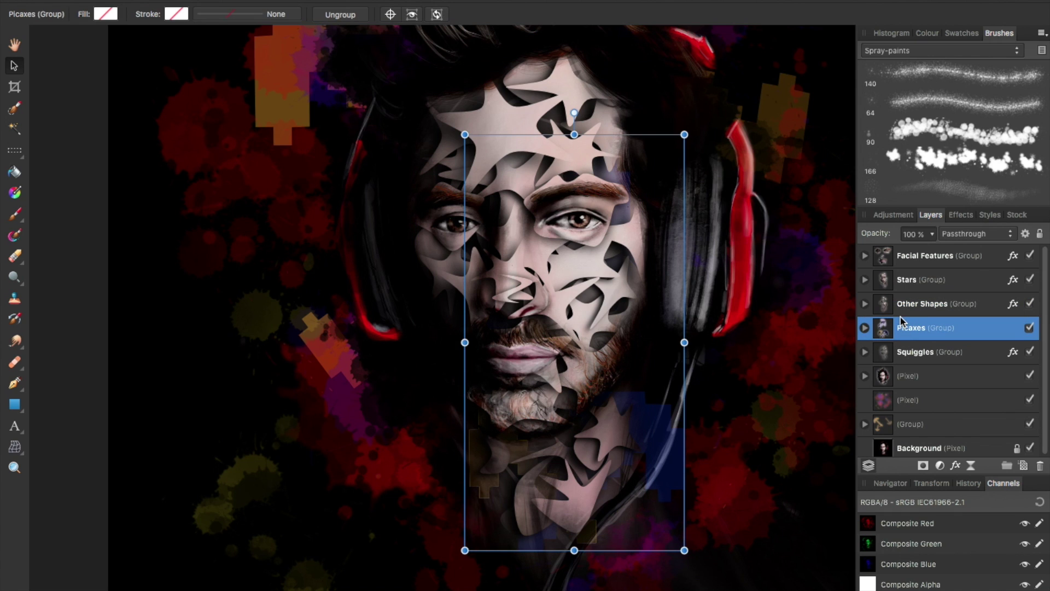
# Expand the Other Shapes group and select the curve covering the chin
pyautogui.click(874, 309)
pyautogui.click(865, 305)
pyautogui.press('super+equal')
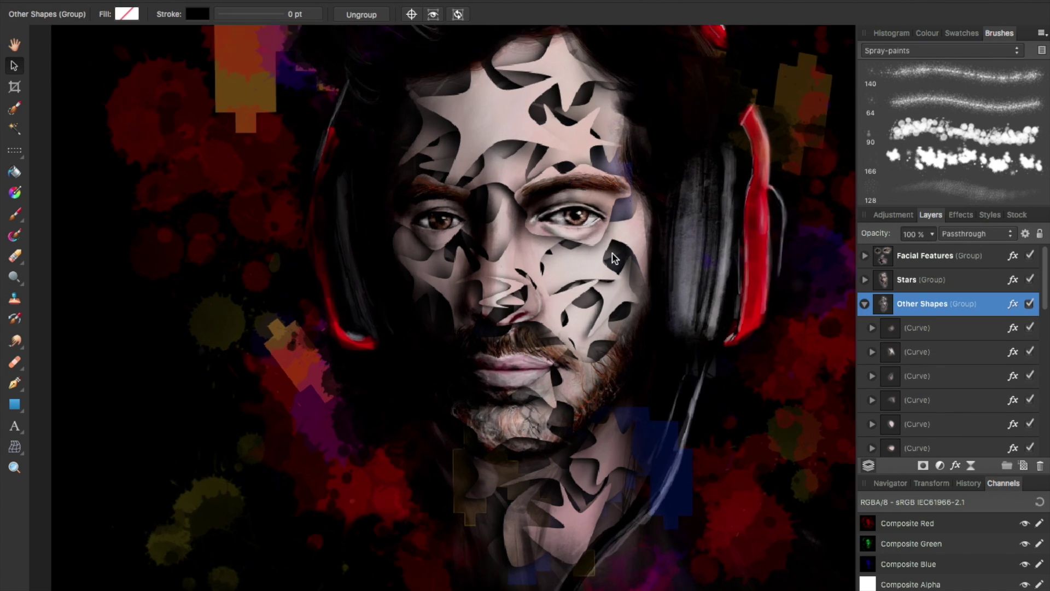
pyautogui.click(889, 327)
pyautogui.click(926, 353)
pyautogui.click(930, 374)
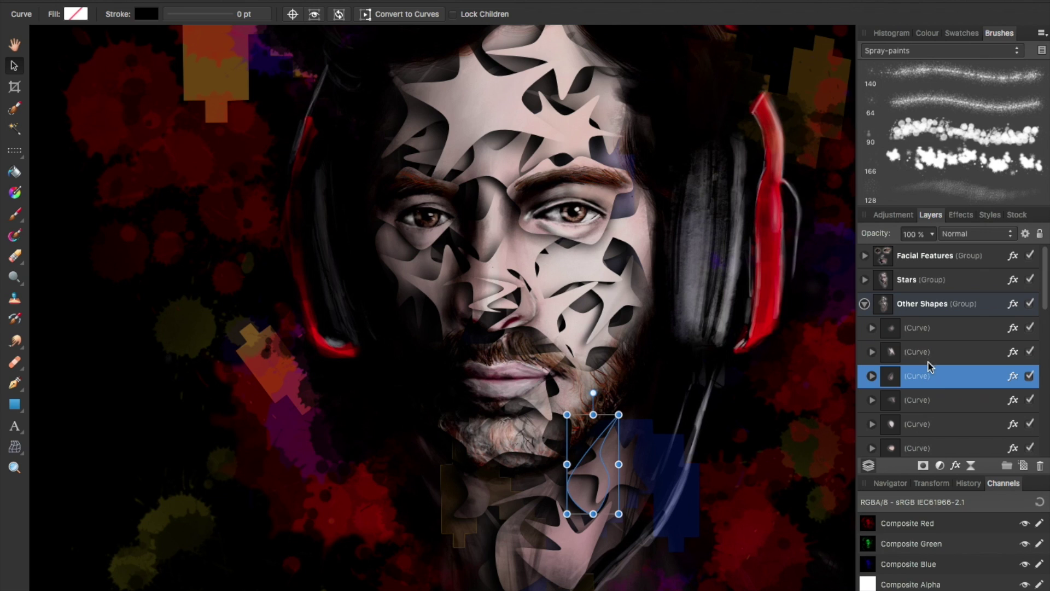
pyautogui.click(924, 335)
# Apply a blue-violet Colour Overlay at 31% opacity to the chin curve
pyautogui.click(960, 216)
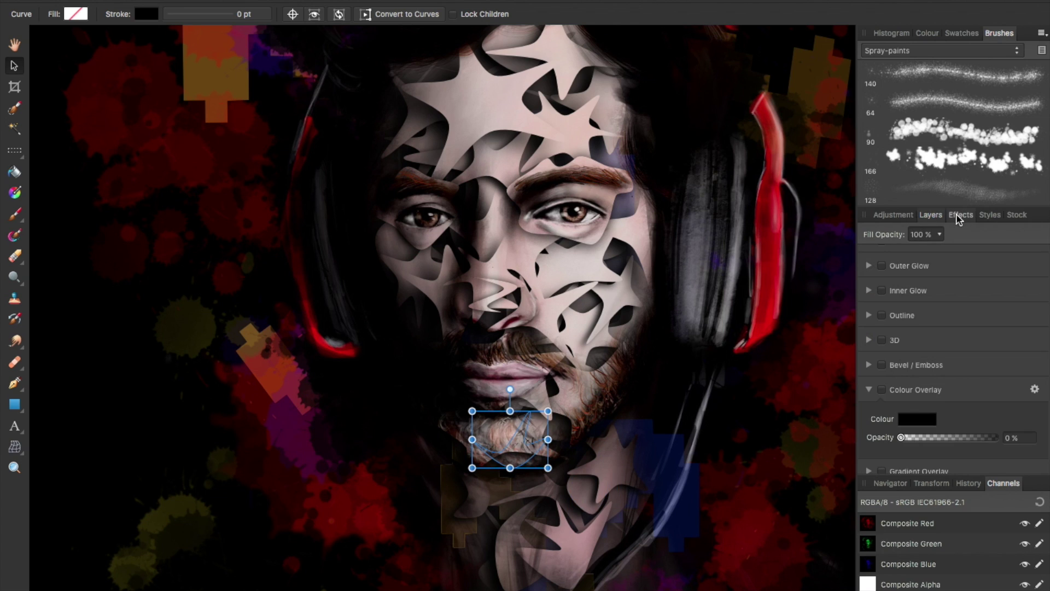
pyautogui.click(918, 420)
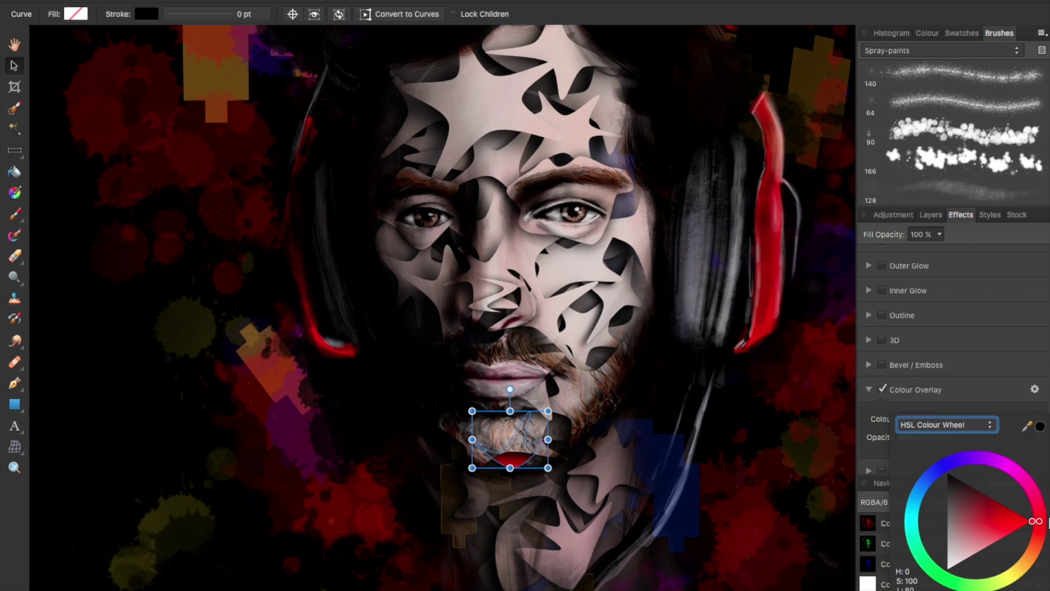
pyautogui.click(930, 421)
pyautogui.click(1007, 424)
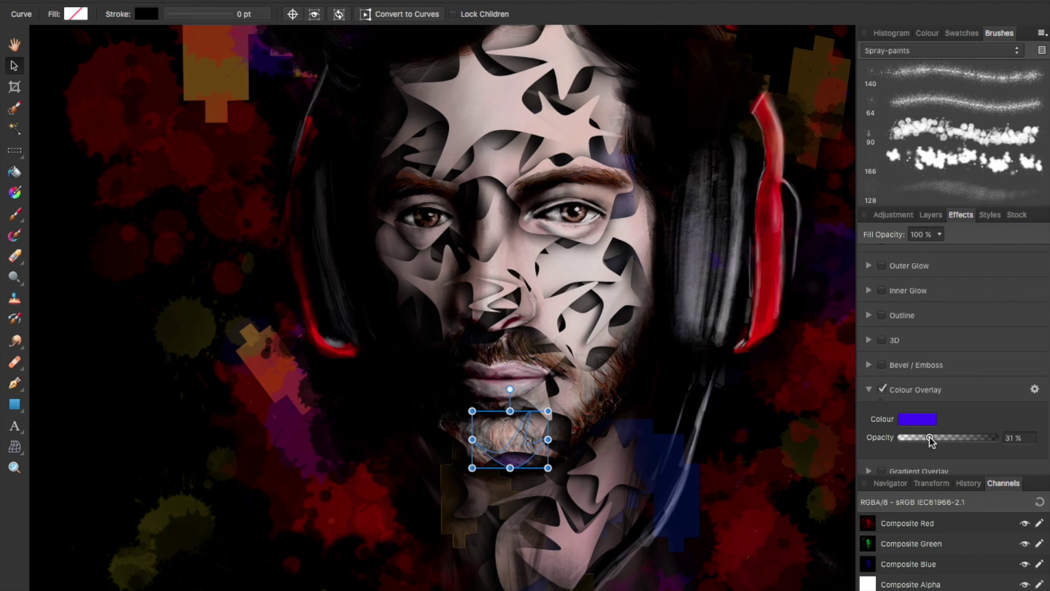
# Add the violet Colour Overlay to further curves in Other Shapes, including the one across the neck
pyautogui.click(930, 214)
pyautogui.click(934, 357)
pyautogui.click(905, 336)
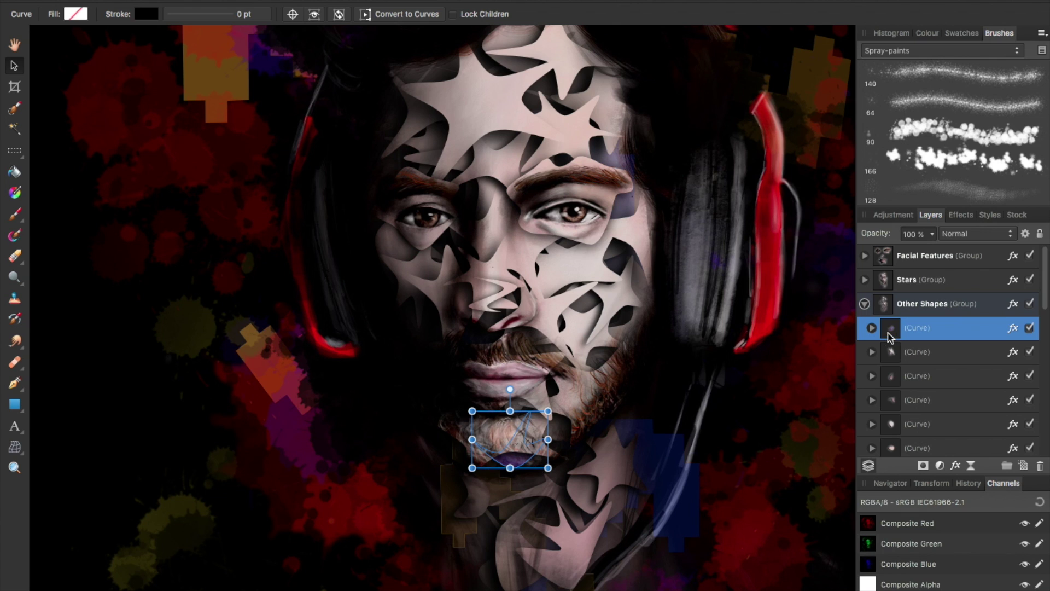
pyautogui.click(912, 376)
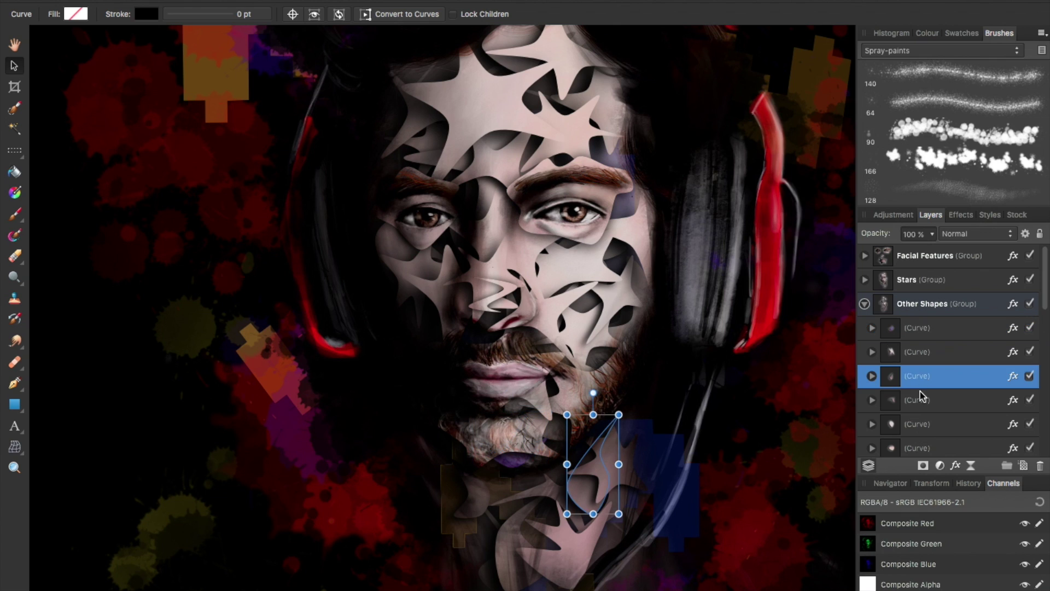
pyautogui.click(919, 400)
pyautogui.scroll(-3, 920, 399)
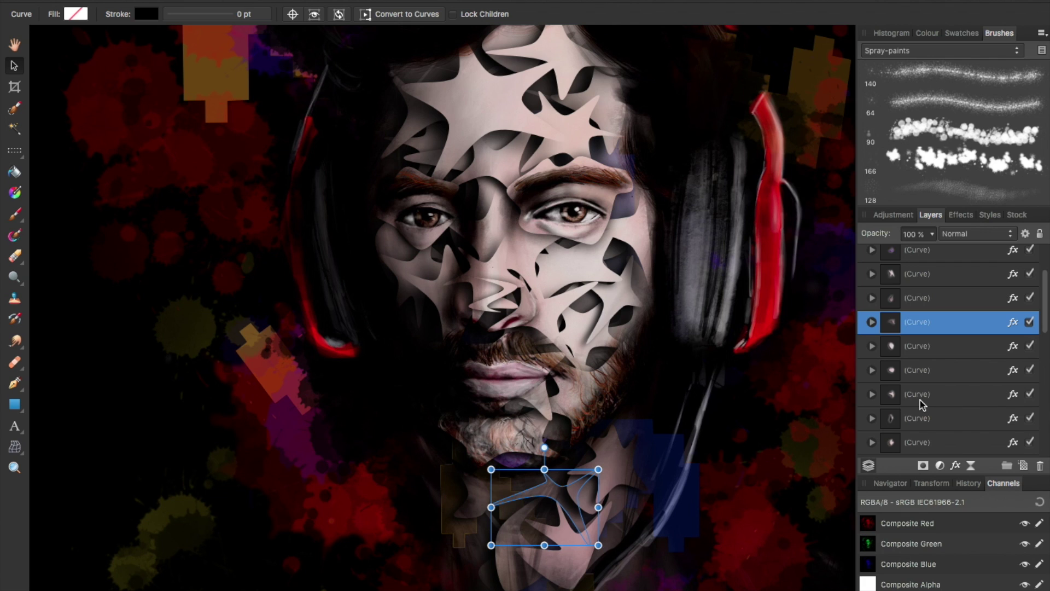
pyautogui.scroll(-3, 960, 444)
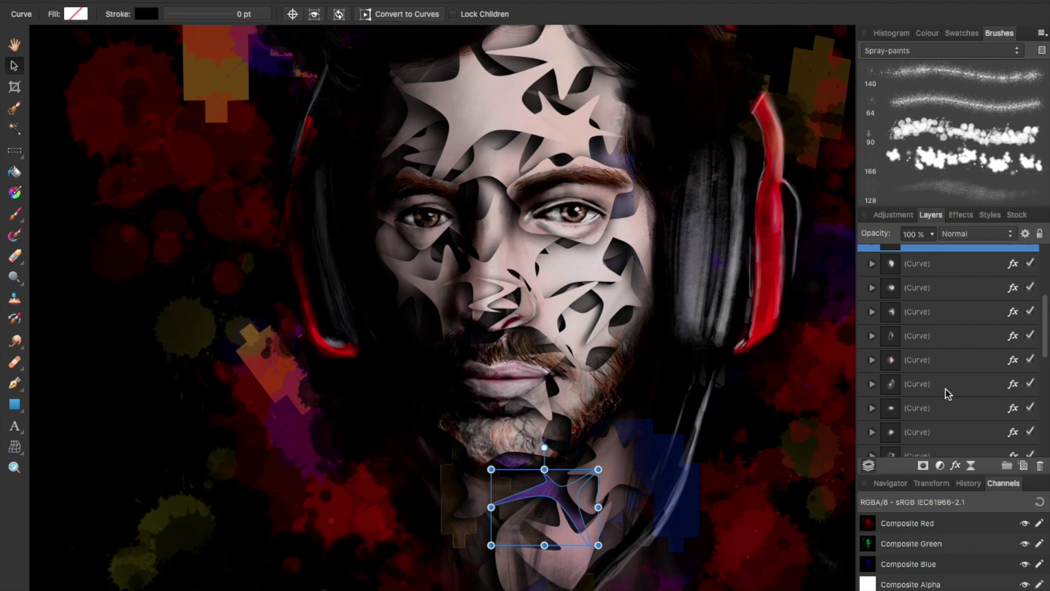
pyautogui.click(947, 391)
pyautogui.scroll(-6, 948, 393)
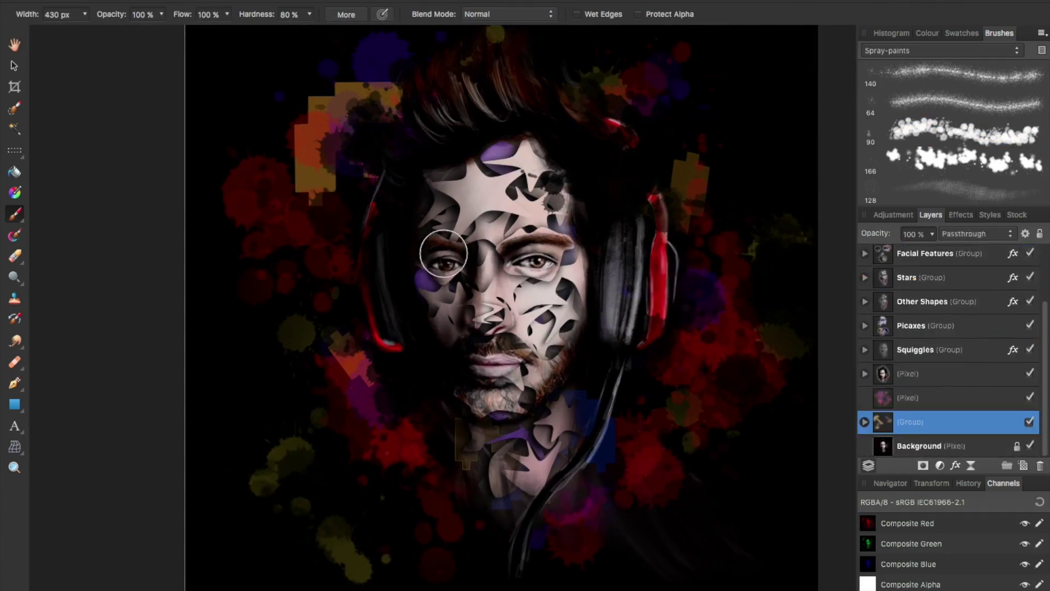
# Select the large pickaxe curve beside the hair and tint it violet through its layer effects
pyautogui.moveTo(930, 418); pyautogui.dragTo(866, 248)
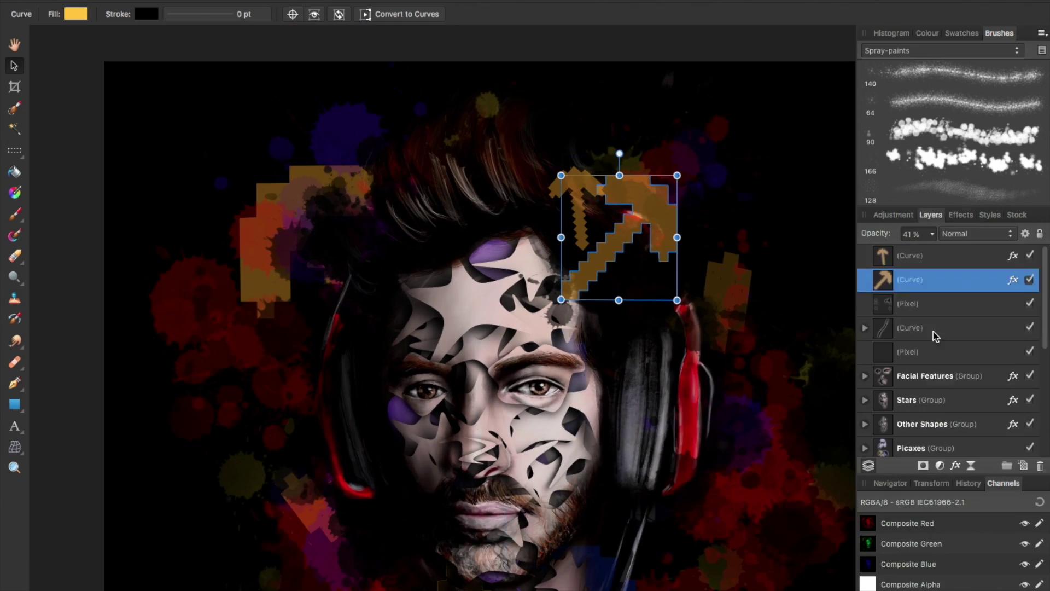
pyautogui.click(961, 214)
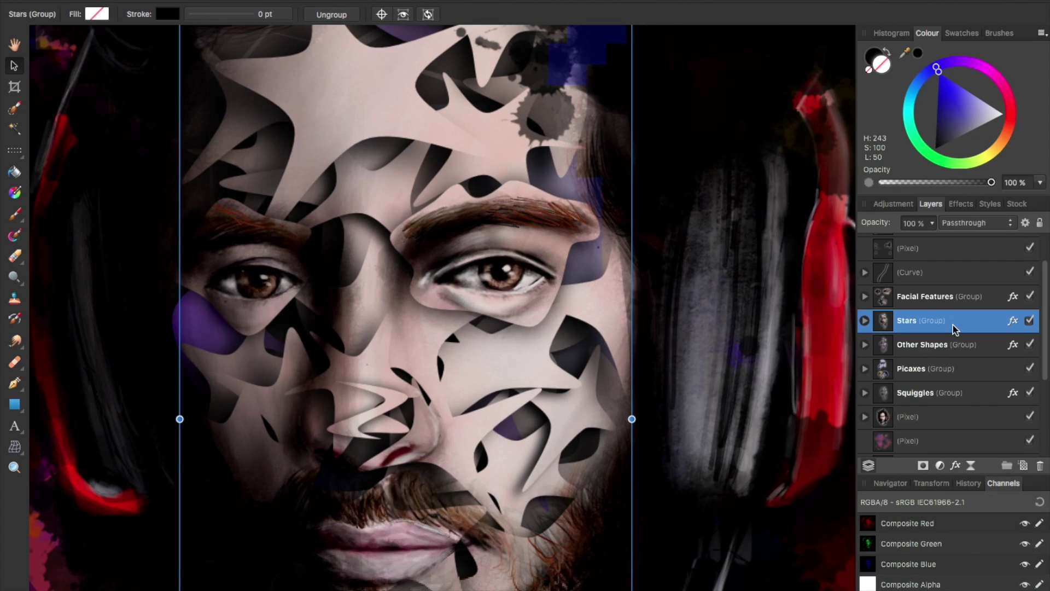
# Expand the Facial Features group and move the zigzag nose curve to the bottom of that group
pyautogui.click(923, 393)
pyautogui.click(944, 320)
pyautogui.click(874, 296)
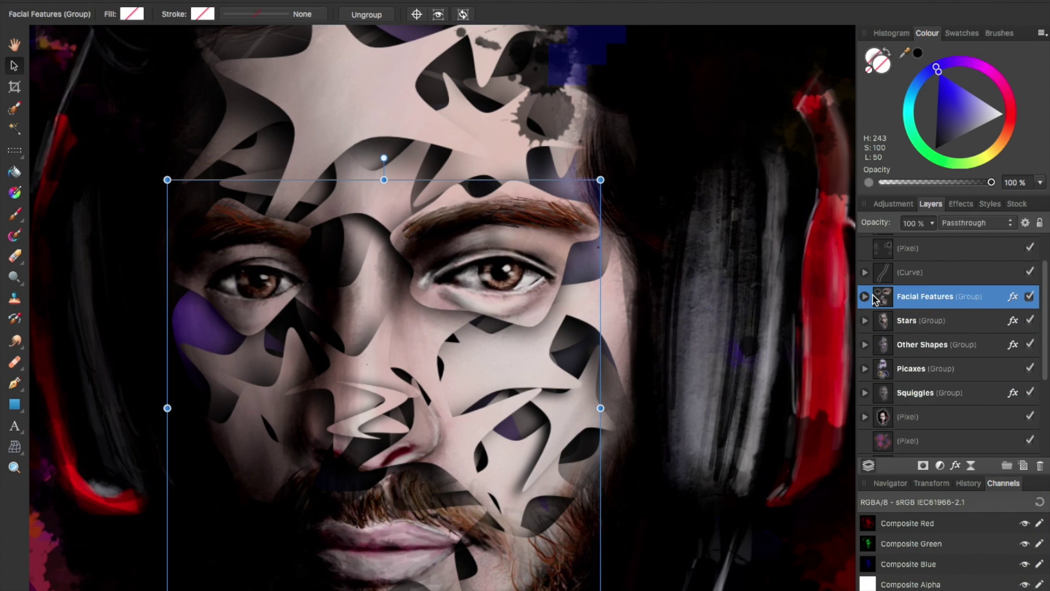
pyautogui.click(865, 296)
pyautogui.click(887, 295)
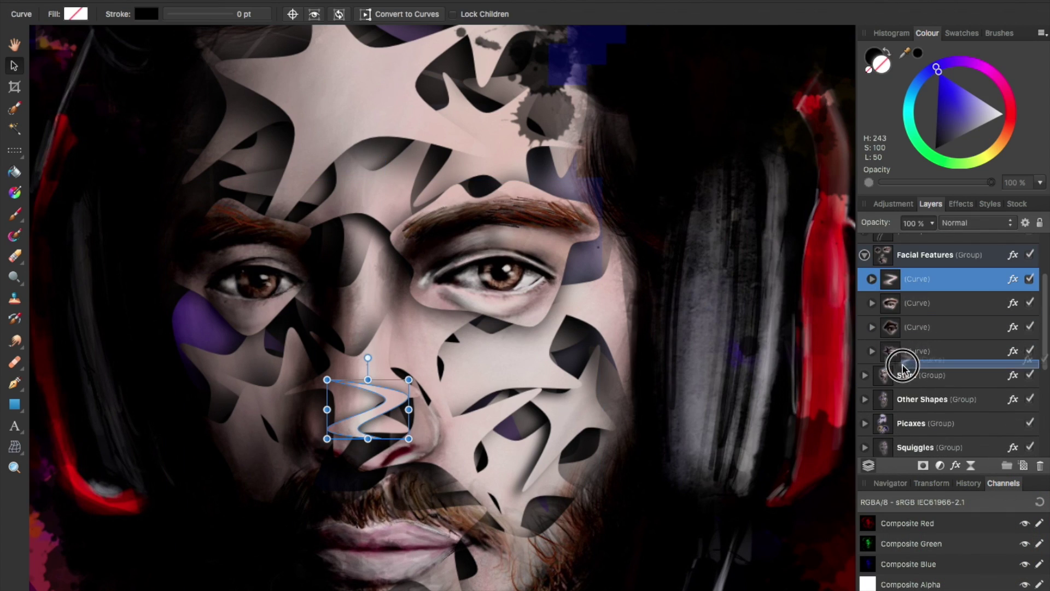
pyautogui.moveTo(887, 371); pyautogui.dragTo(887, 370)
# Rasterise the right-hand eye curve in the Facial Features group, and select the left-hand eye curve
pyautogui.click(893, 280)
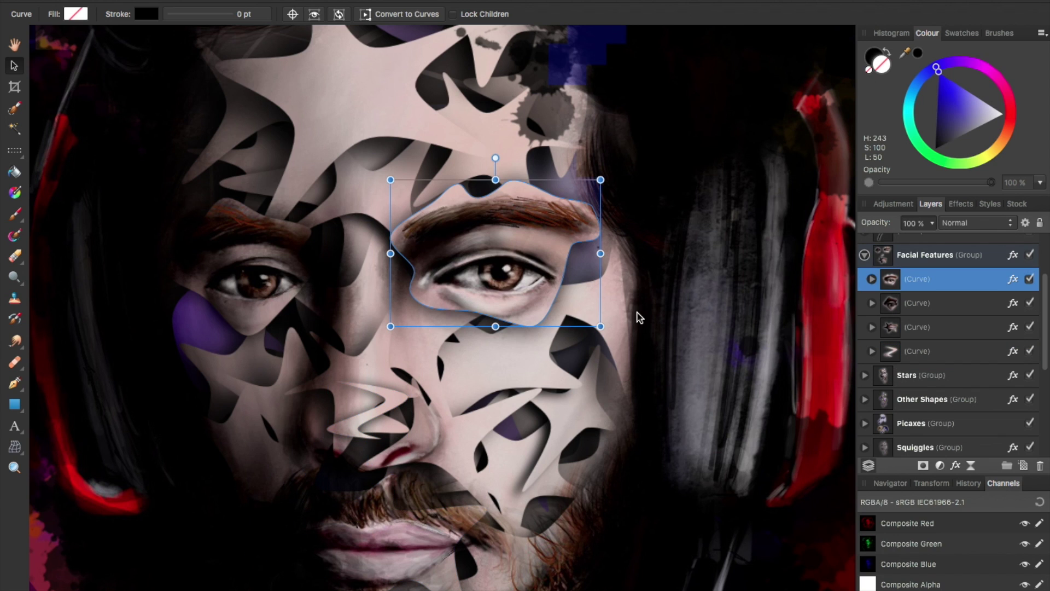
pyautogui.click(966, 206)
pyautogui.click(938, 207)
pyautogui.rightClick(897, 347)
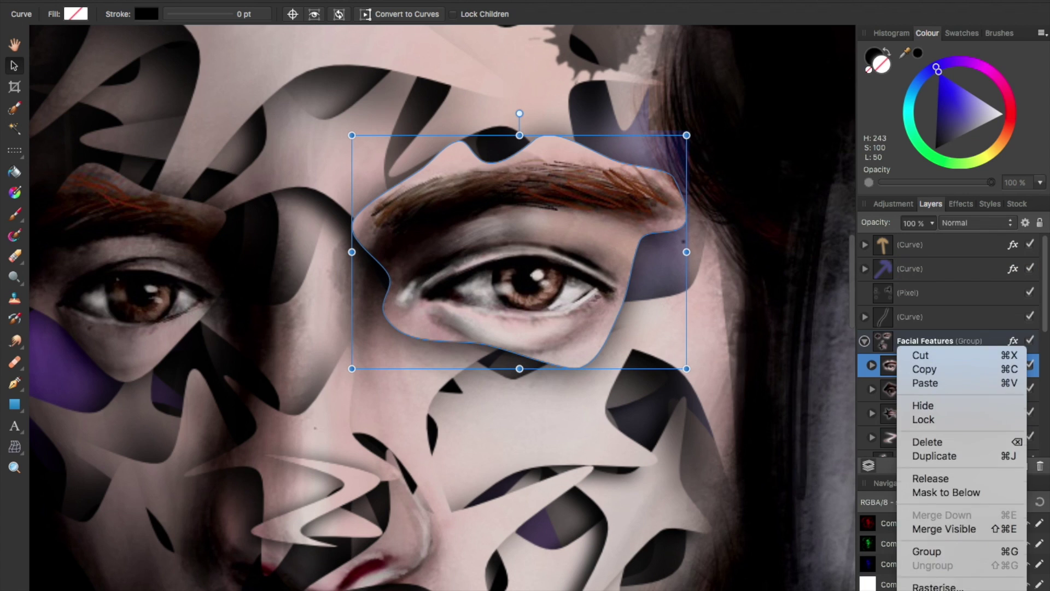
pyautogui.scroll(-2, 997, 527)
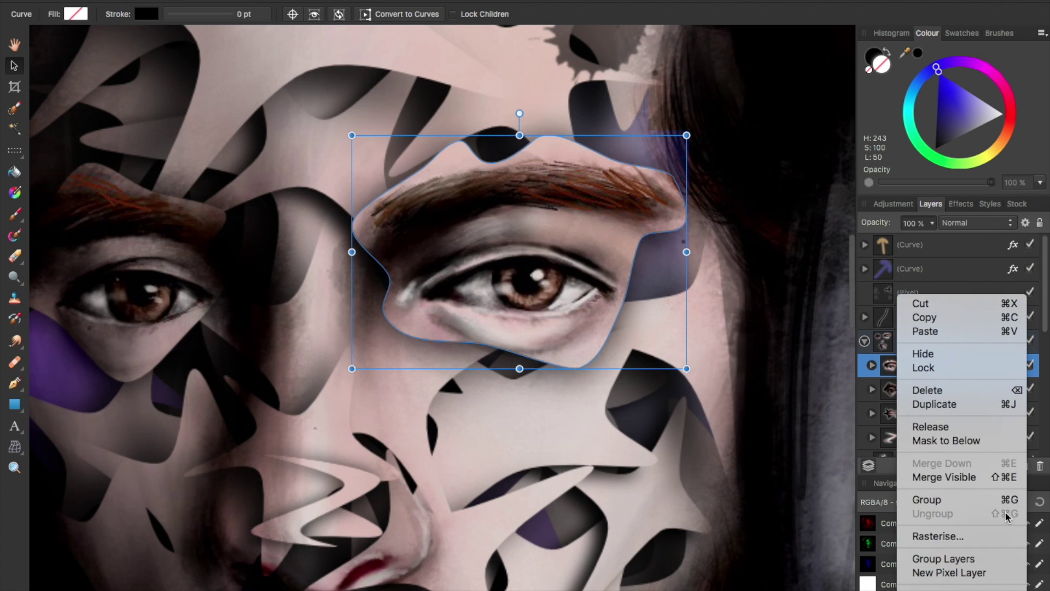
pyautogui.click(985, 536)
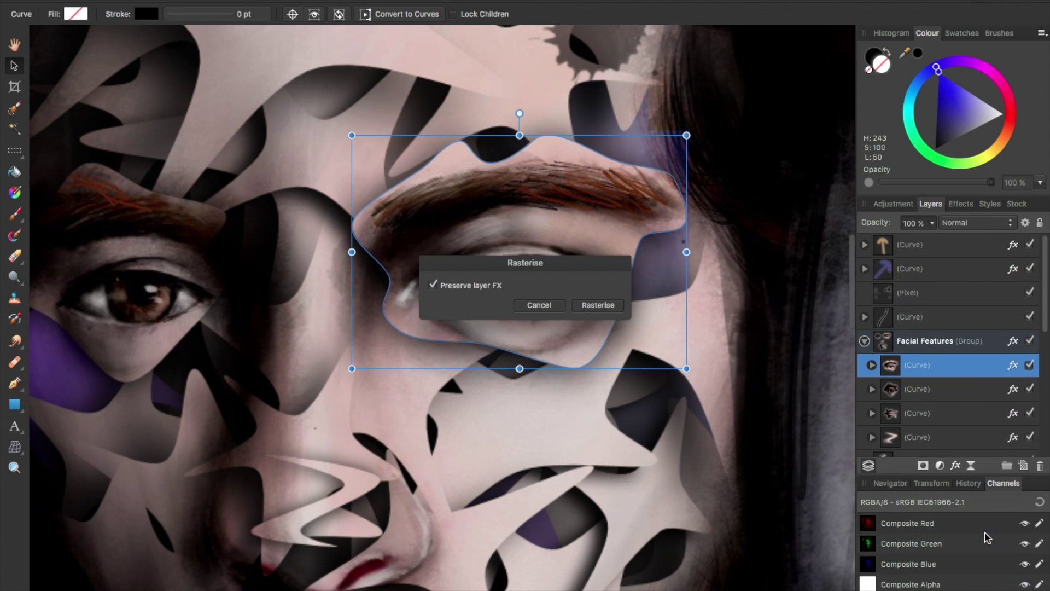
pyautogui.click(598, 305)
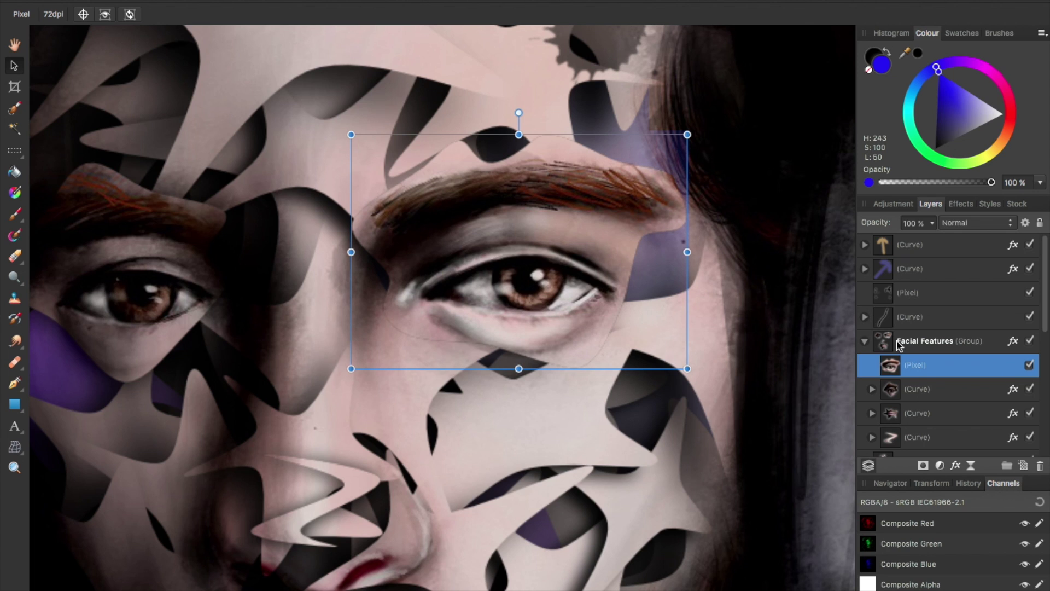
pyautogui.click(936, 387)
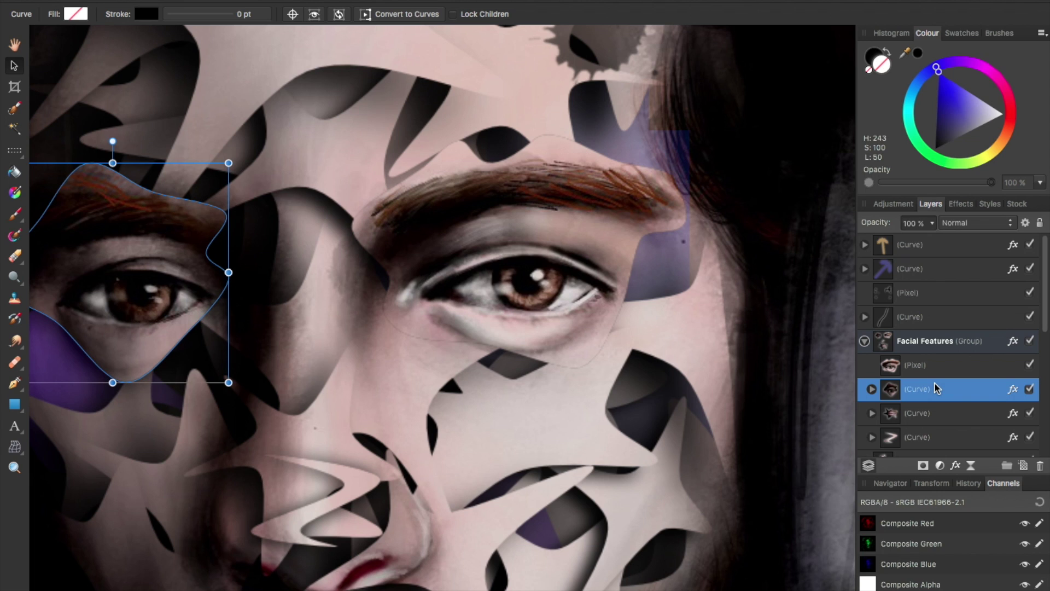
# Reapply the layer effects to the rasterised right-hand eye in Facial Features and nest the Background portrait image inside it
pyautogui.click(923, 366)
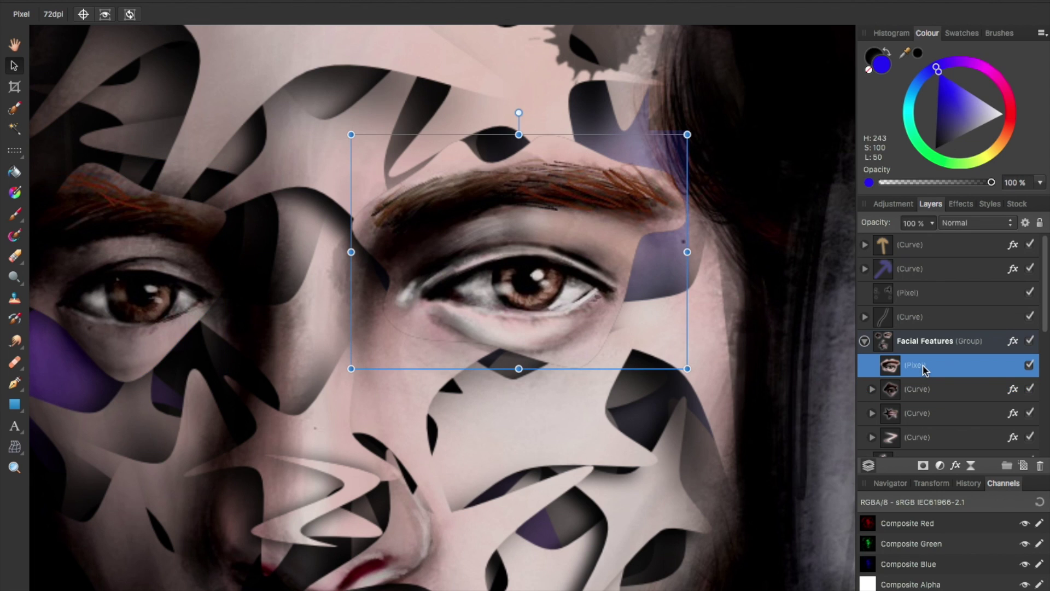
pyautogui.hotkey('ctrl', 'shift', 'z')
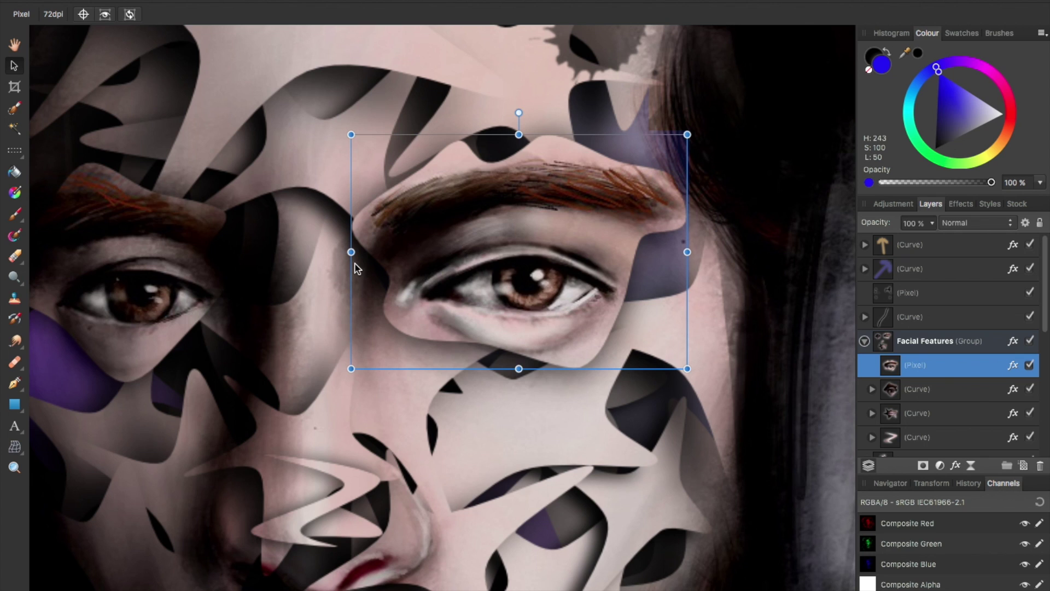
pyautogui.scroll(-10, 929, 356)
pyautogui.click(917, 445)
pyautogui.scroll(5, 952, 378)
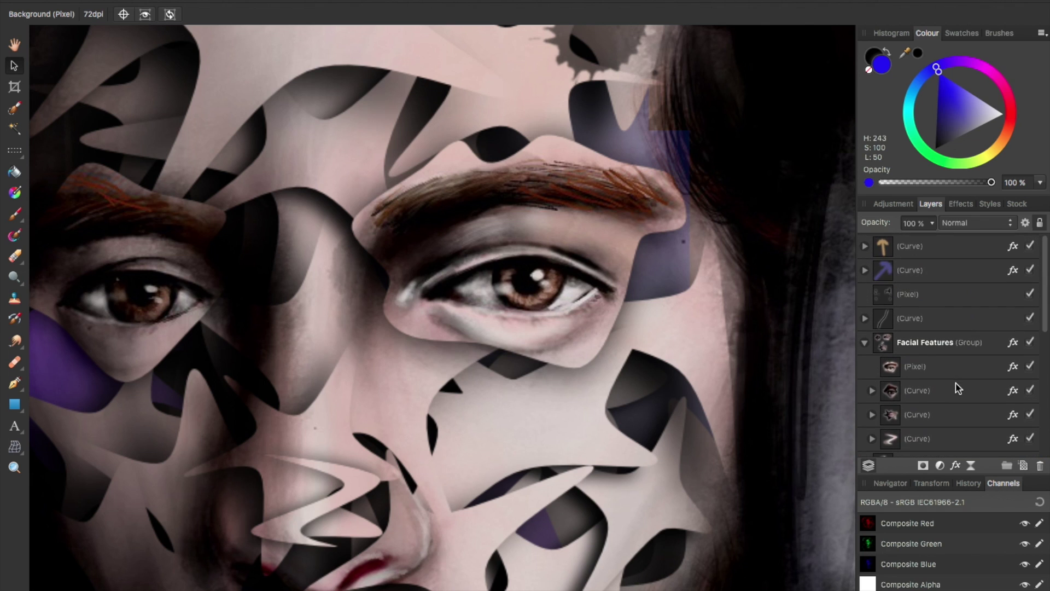
pyautogui.click(936, 348)
pyautogui.moveTo(937, 350); pyautogui.dragTo(912, 404)
pyautogui.click(885, 365)
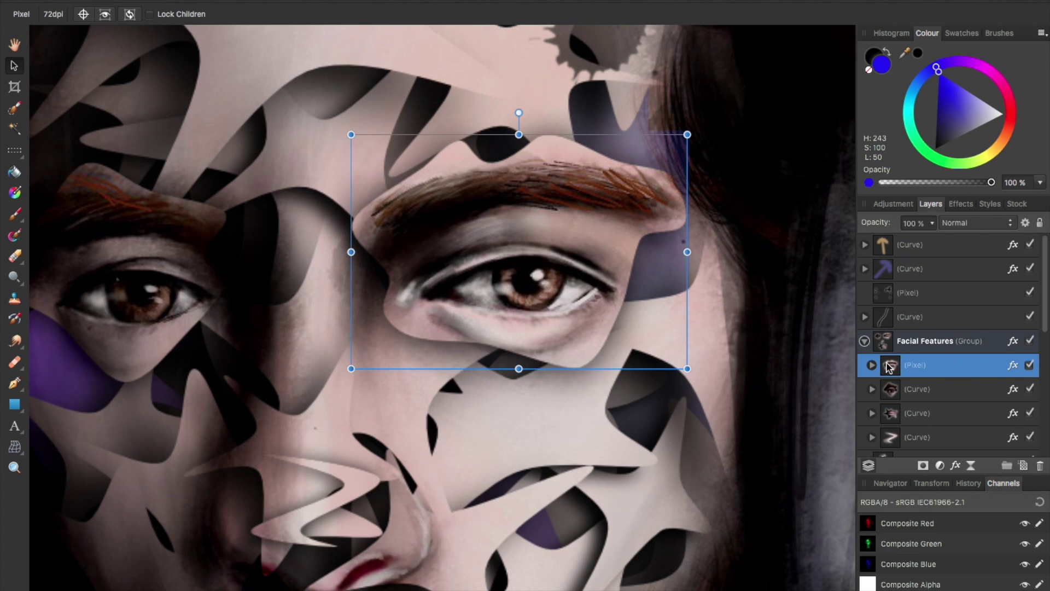
pyautogui.click(873, 365)
pyautogui.click(873, 366)
pyautogui.scroll(-2, 560, 266)
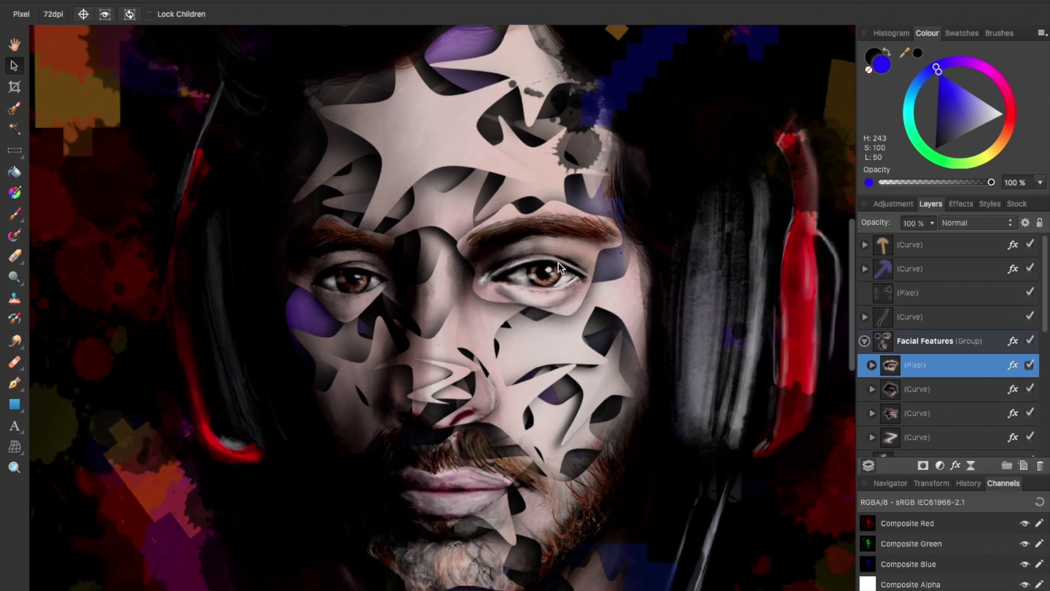
# Paint splatters with an 80 px Spray-paints brush around the inner brow and lower edge of the right-hand eye
pyautogui.click(955, 33)
pyautogui.click(999, 34)
pyautogui.click(945, 129)
pyautogui.scroll(2, 572, 312)
pyautogui.press('b')
pyautogui.scroll(3, 468, 340)
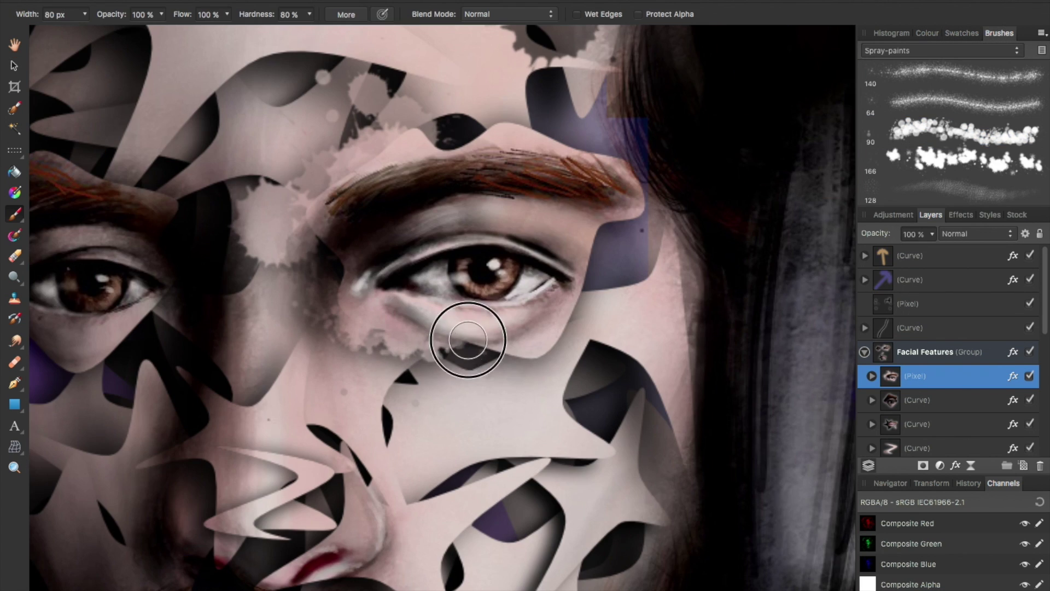
pyautogui.scroll(-3, 422, 481)
pyautogui.scroll(-3, 411, 517)
pyautogui.scroll(5, 411, 517)
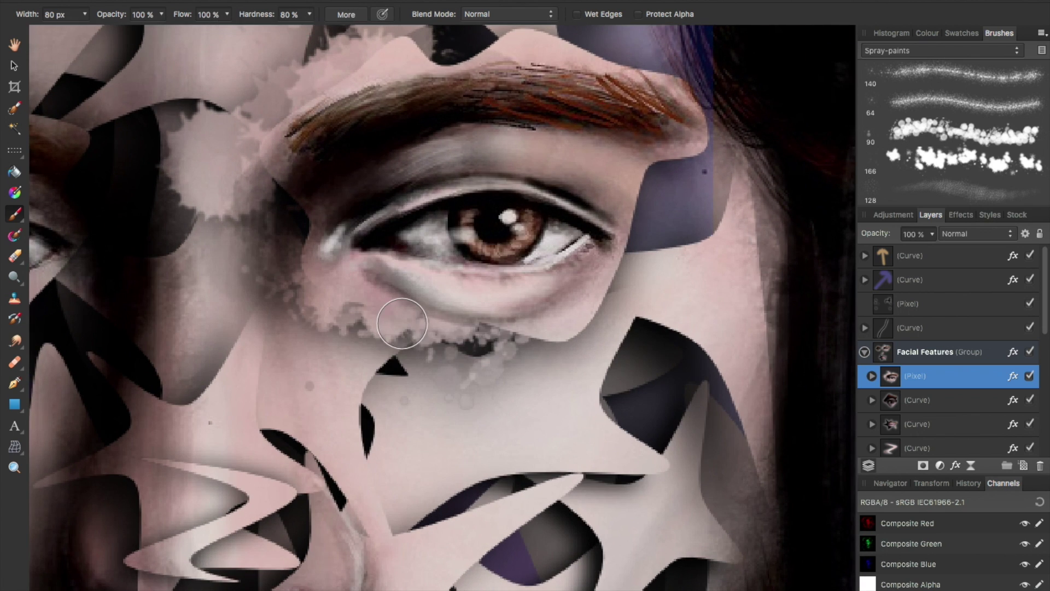
# Undo the last splatter under the right-hand eye and dab there with the 166 px Spray-paints brush instead
pyautogui.hotkey('ctrl', 'z')
pyautogui.click(949, 168)
pyautogui.moveTo(539, 394); pyautogui.dragTo(544, 363)
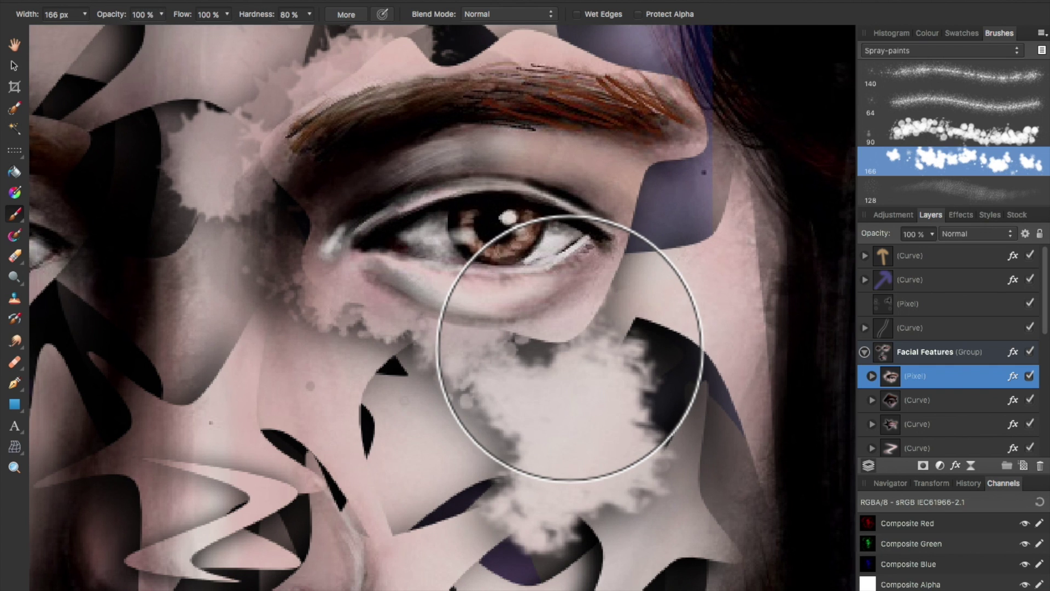
pyautogui.scroll(-3, 544, 363)
pyautogui.scroll(-5, 410, 265)
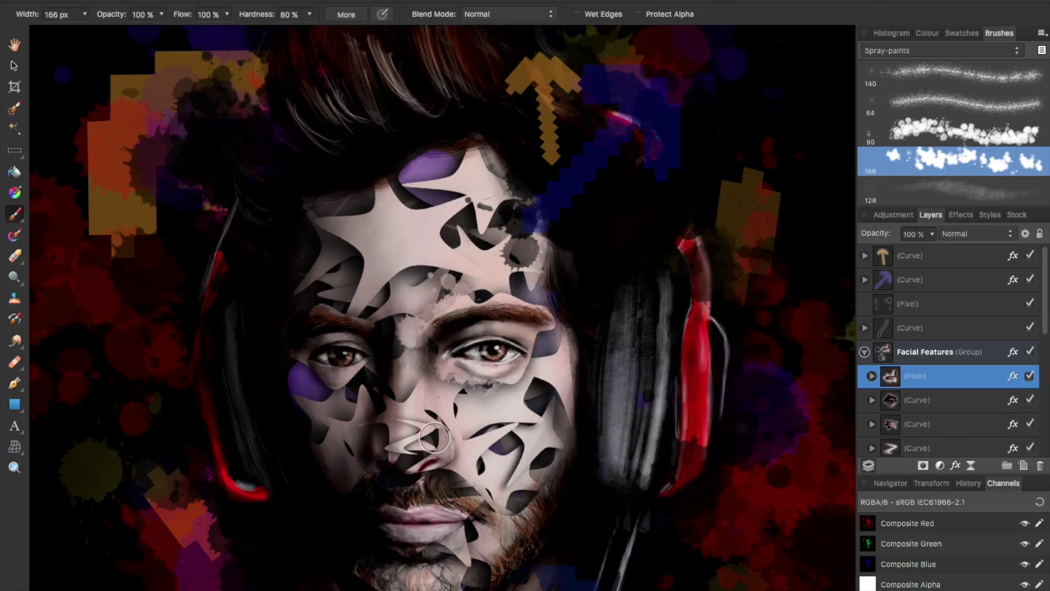
# Rasterise the left-hand eye curve in Facial Features and paint Spray-paints splatters from the feature layers across the cheeks and forehead
pyautogui.scroll(5, 602, 274)
pyautogui.click(869, 344)
pyautogui.rightClick(849, 345)
pyautogui.click(950, 537)
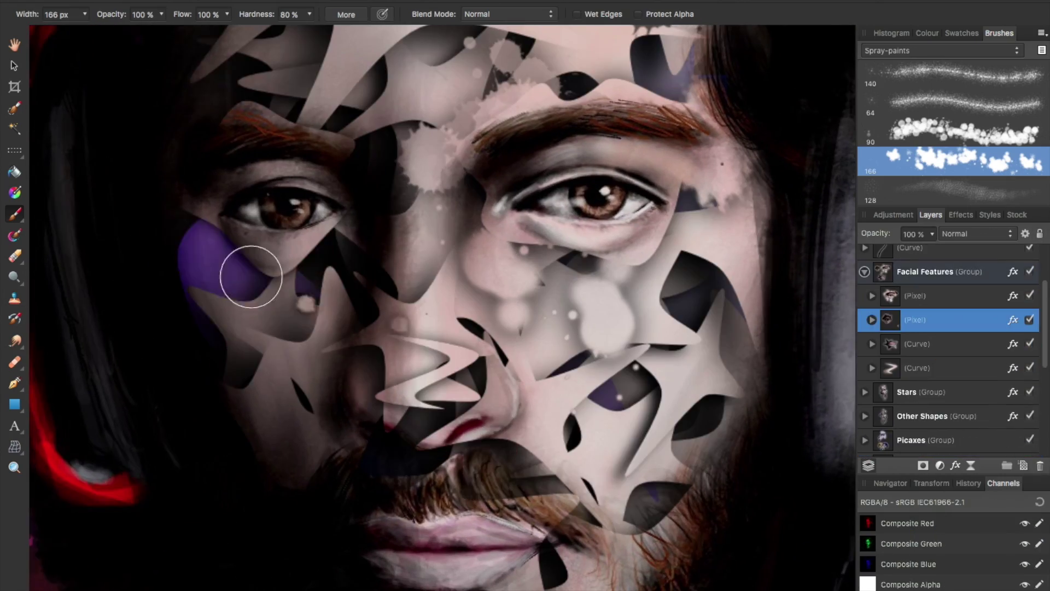
pyautogui.scroll(-3, 251, 269)
pyautogui.scroll(-5, 837, 304)
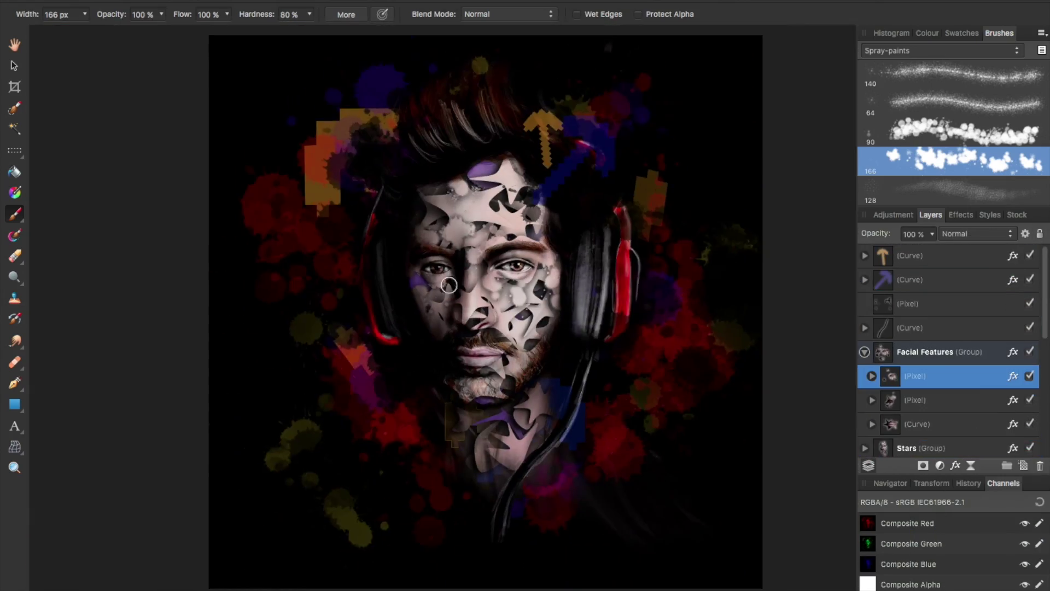
pyautogui.scroll(5, 447, 282)
pyautogui.scroll(-5, 447, 281)
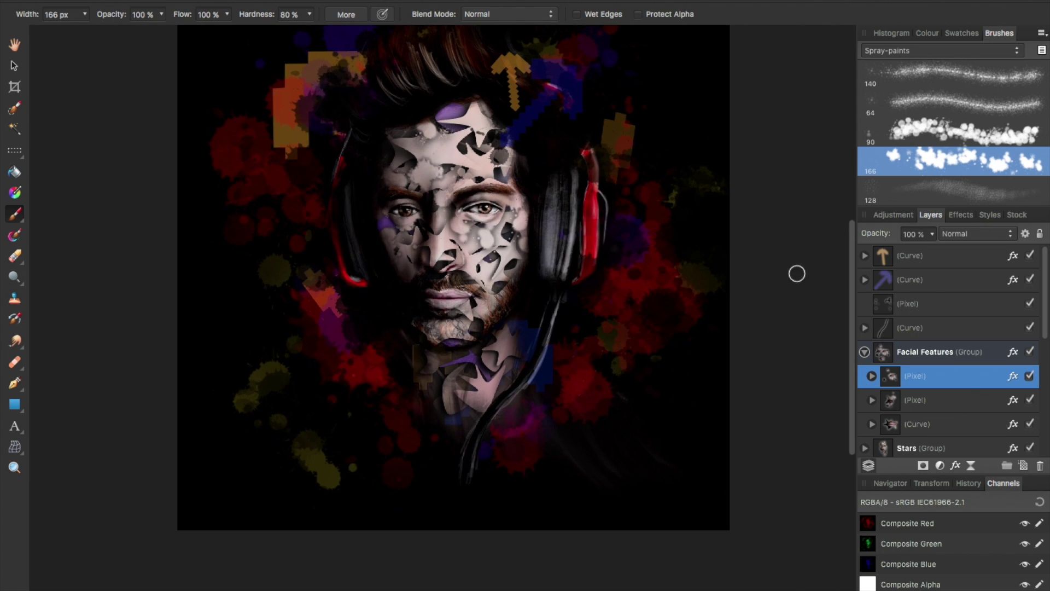
# Select the yellow pickaxe curve at the top of the layer stack and show the available adjustments
pyautogui.click(938, 322)
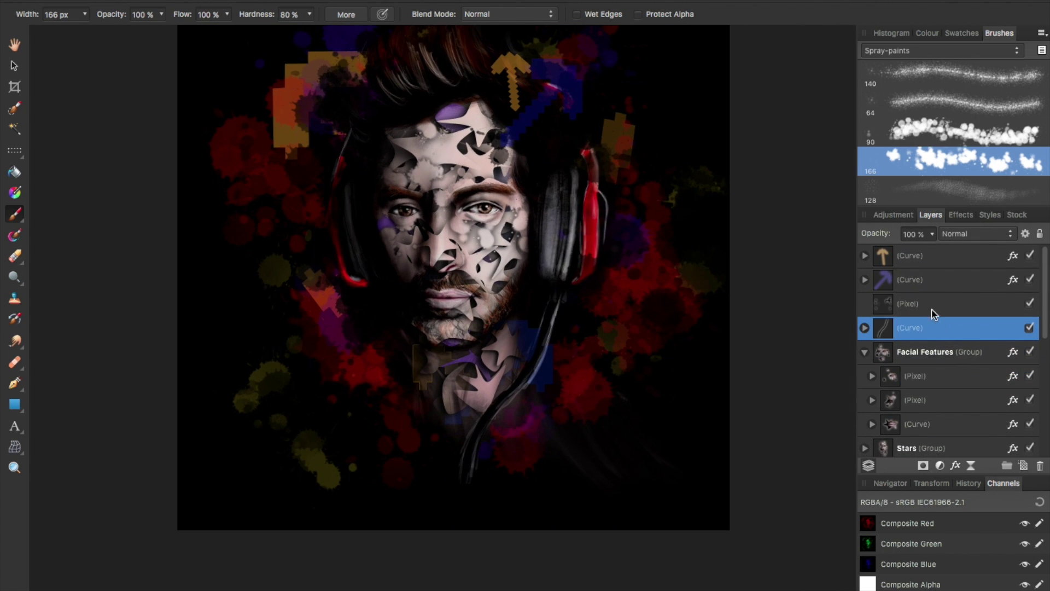
pyautogui.click(902, 217)
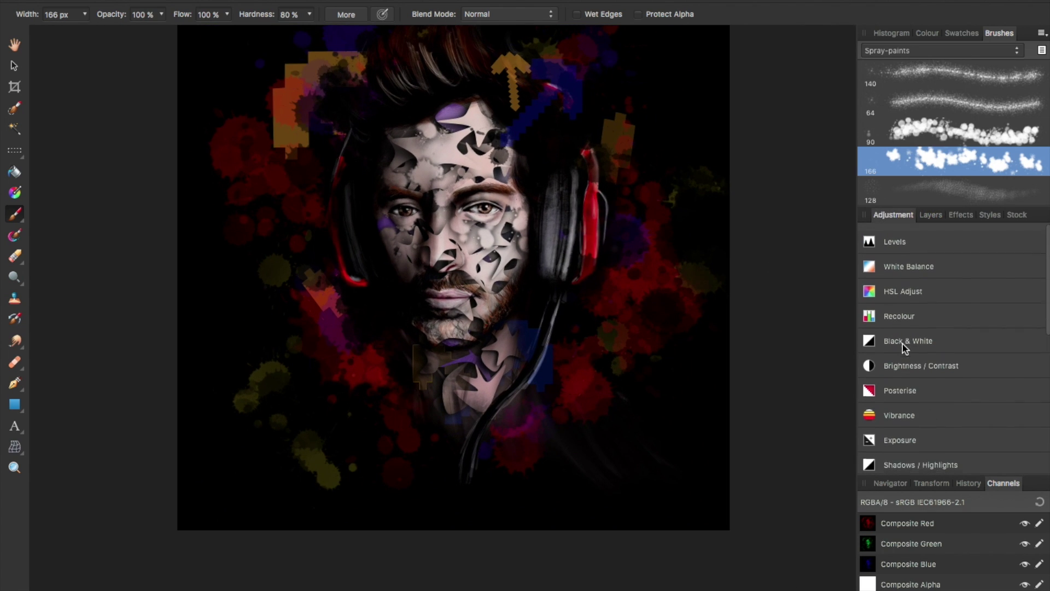
pyautogui.click(932, 215)
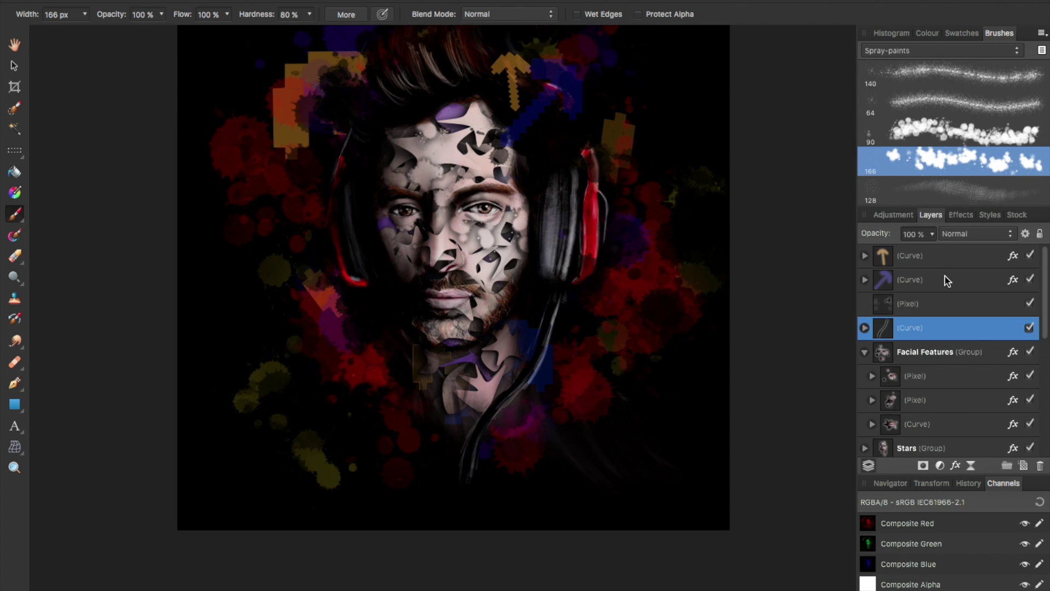
pyautogui.click(923, 258)
pyautogui.click(908, 216)
pyautogui.scroll(2, 607, 228)
pyautogui.scroll(4, 607, 228)
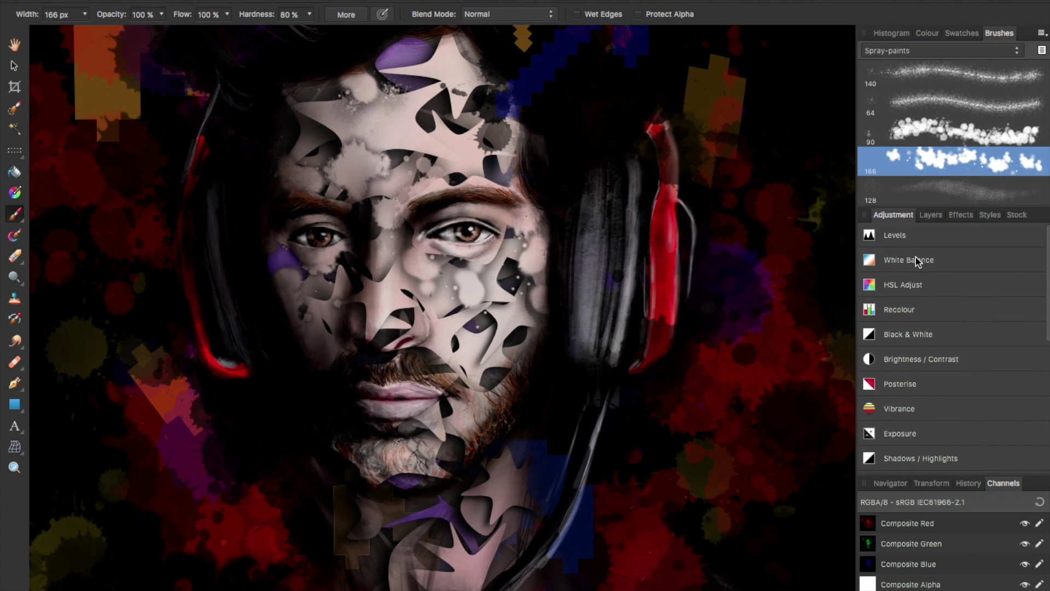
# Try a warmer White Balance of 20% on the whole portrait
pyautogui.click(946, 262)
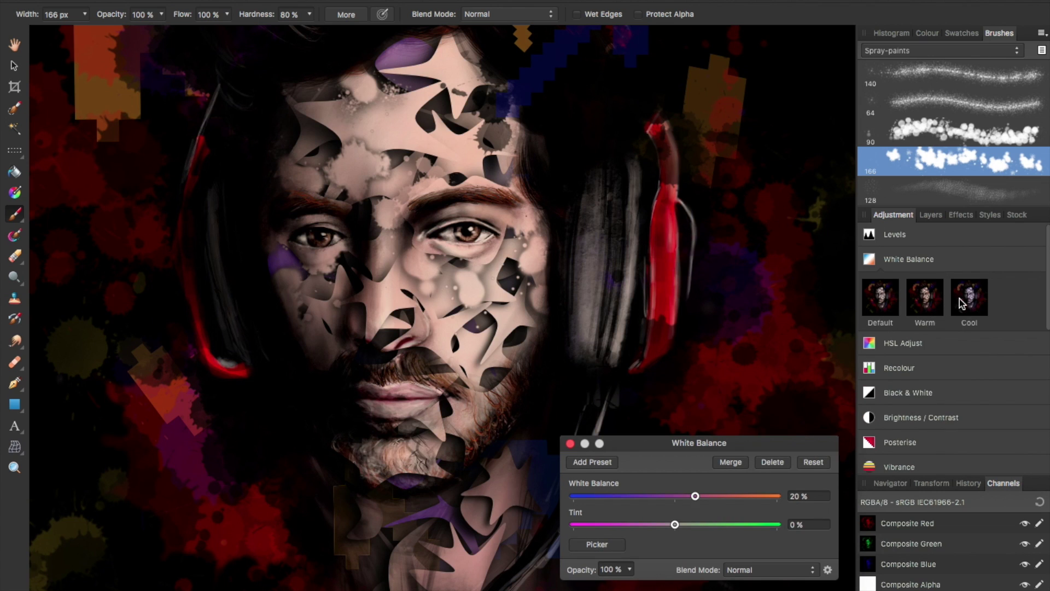
pyautogui.click(570, 443)
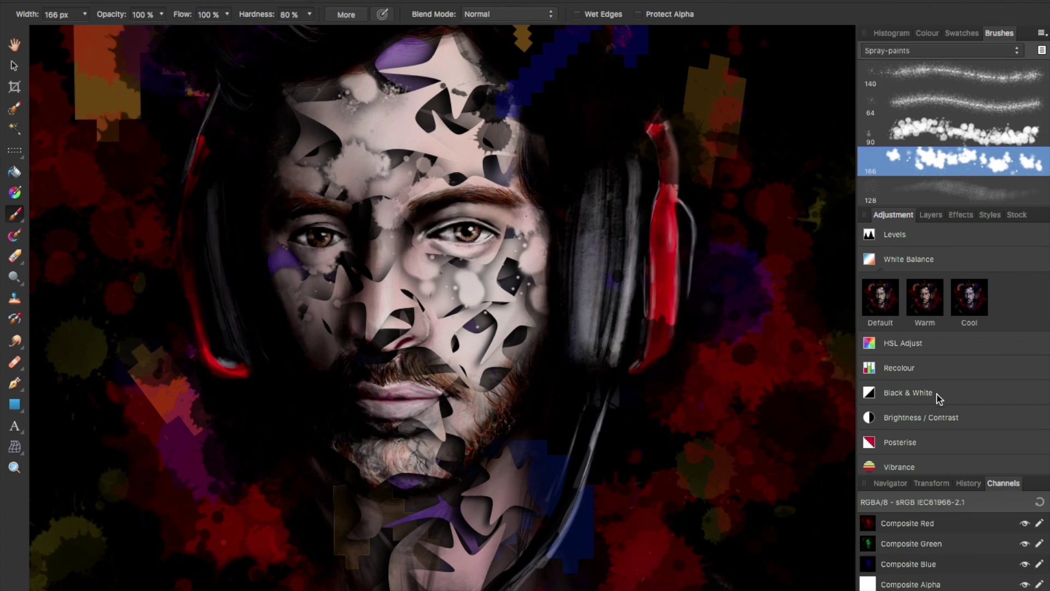
# Add a Brightness / Contrast adjustment and brighten the whole portrait with it
pyautogui.click(939, 417)
pyautogui.moveTo(677, 491); pyautogui.dragTo(722, 492)
pyautogui.scroll(-2, 403, 338)
pyautogui.scroll(3, 404, 338)
# Try HSL adjustments on the portrait: the Invert Hue preset, then Desaturate with a -50% saturation shift
pyautogui.click(921, 343)
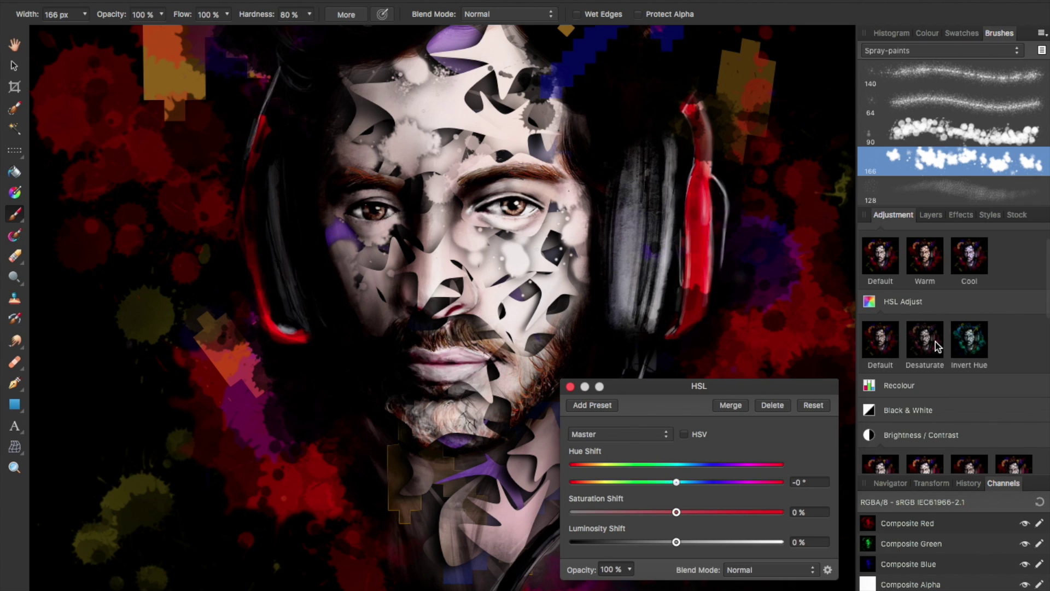
pyautogui.click(965, 344)
pyautogui.scroll(-3, 729, 281)
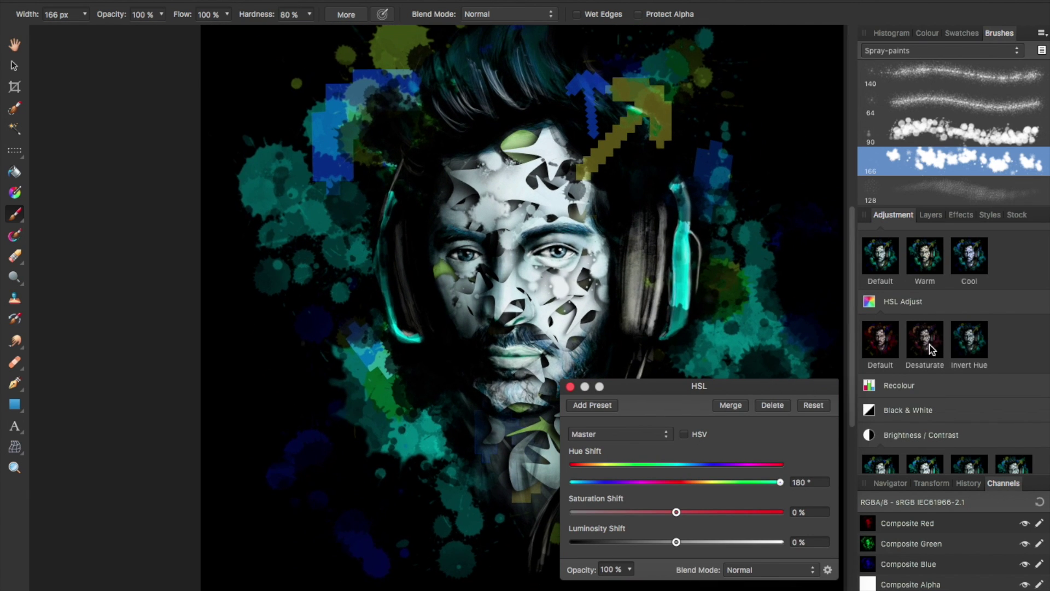
pyautogui.click(932, 350)
pyautogui.click(880, 343)
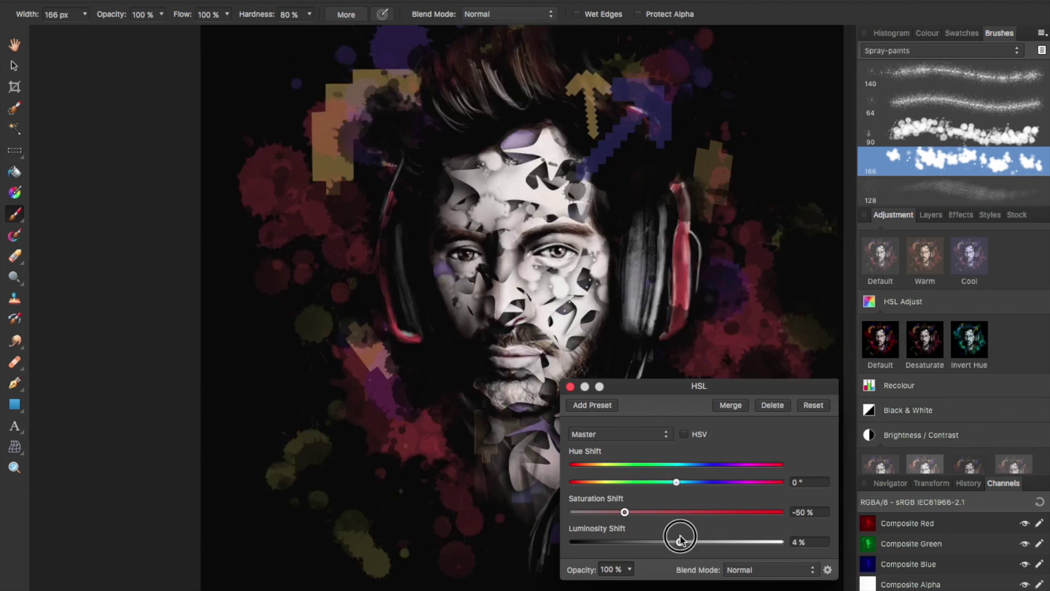
pyautogui.scroll(2, 513, 390)
pyautogui.scroll(-1, 512, 390)
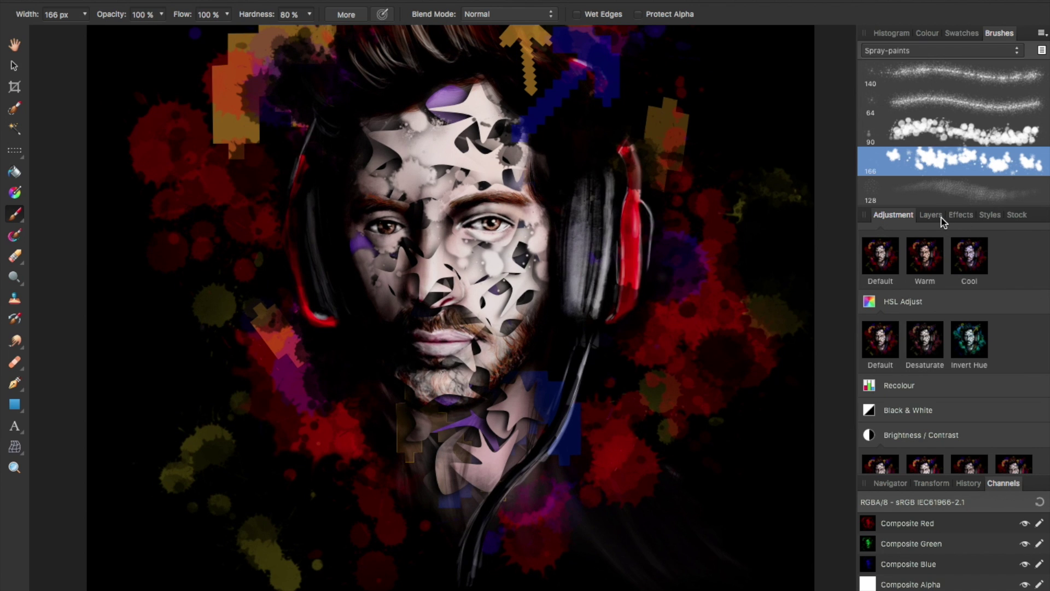
pyautogui.scroll(-2, 774, 219)
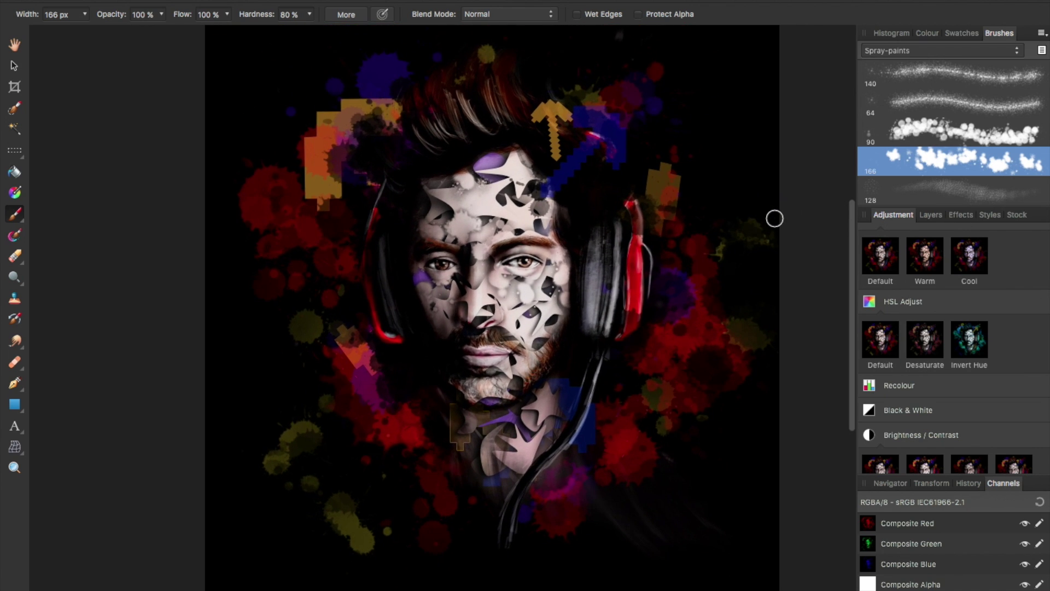